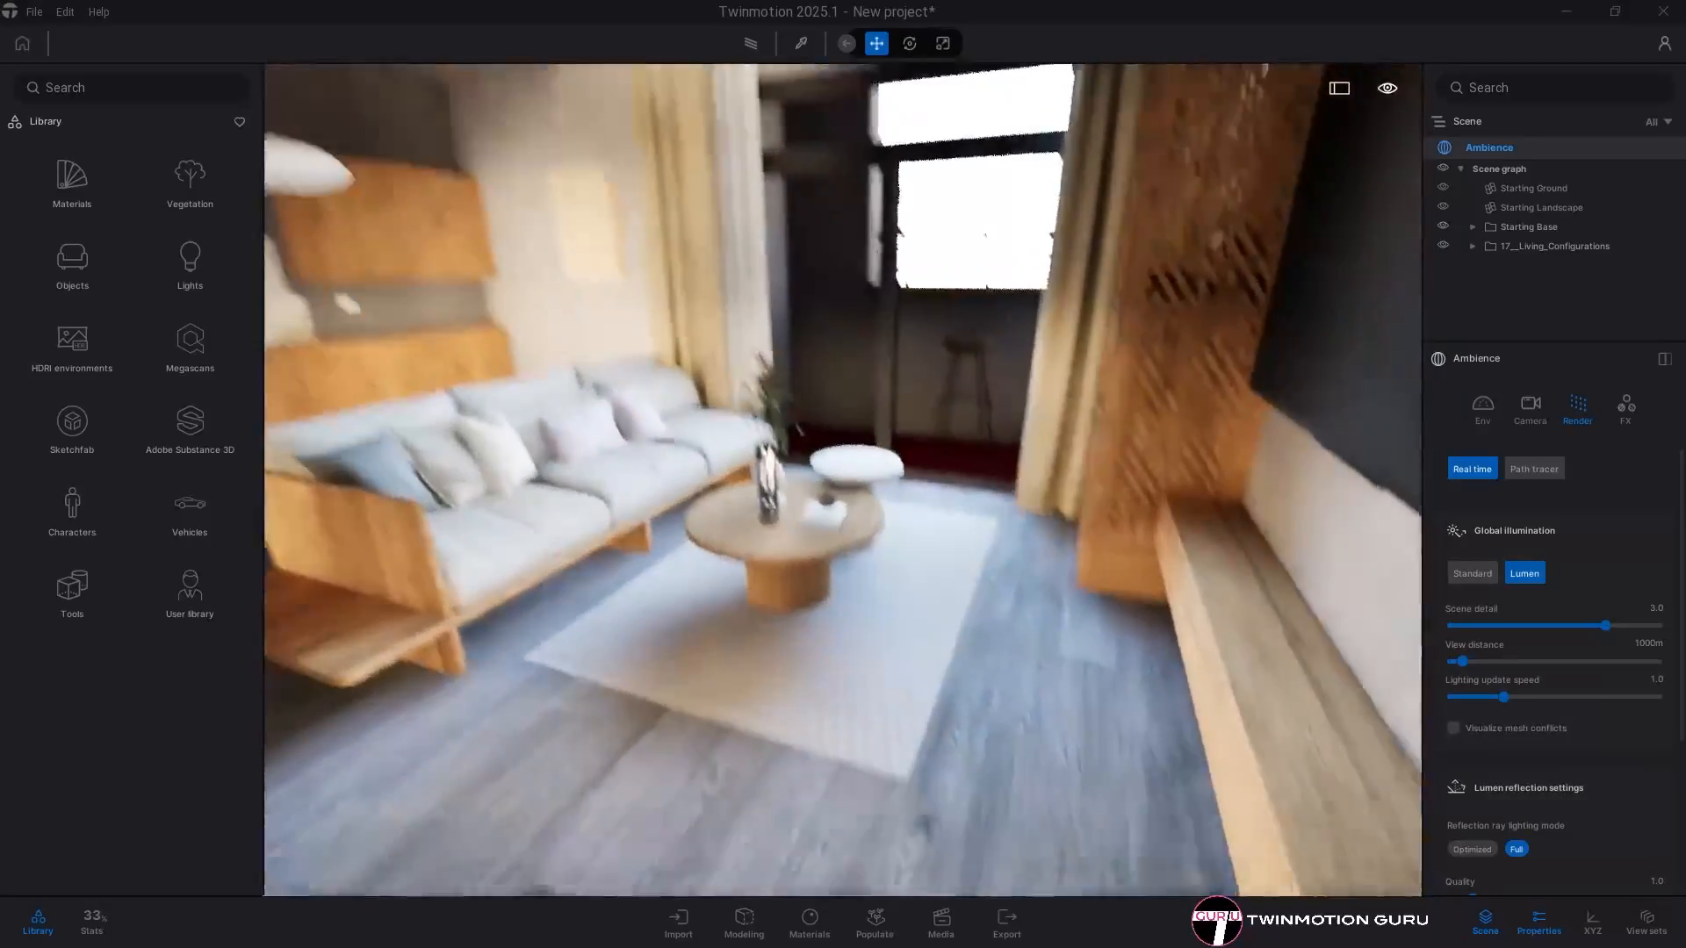
Step: Walk through the living room, entrance and kitchen to examine the apartment's lighting, shadows and exposure
{"action": "key", "text": "w"}
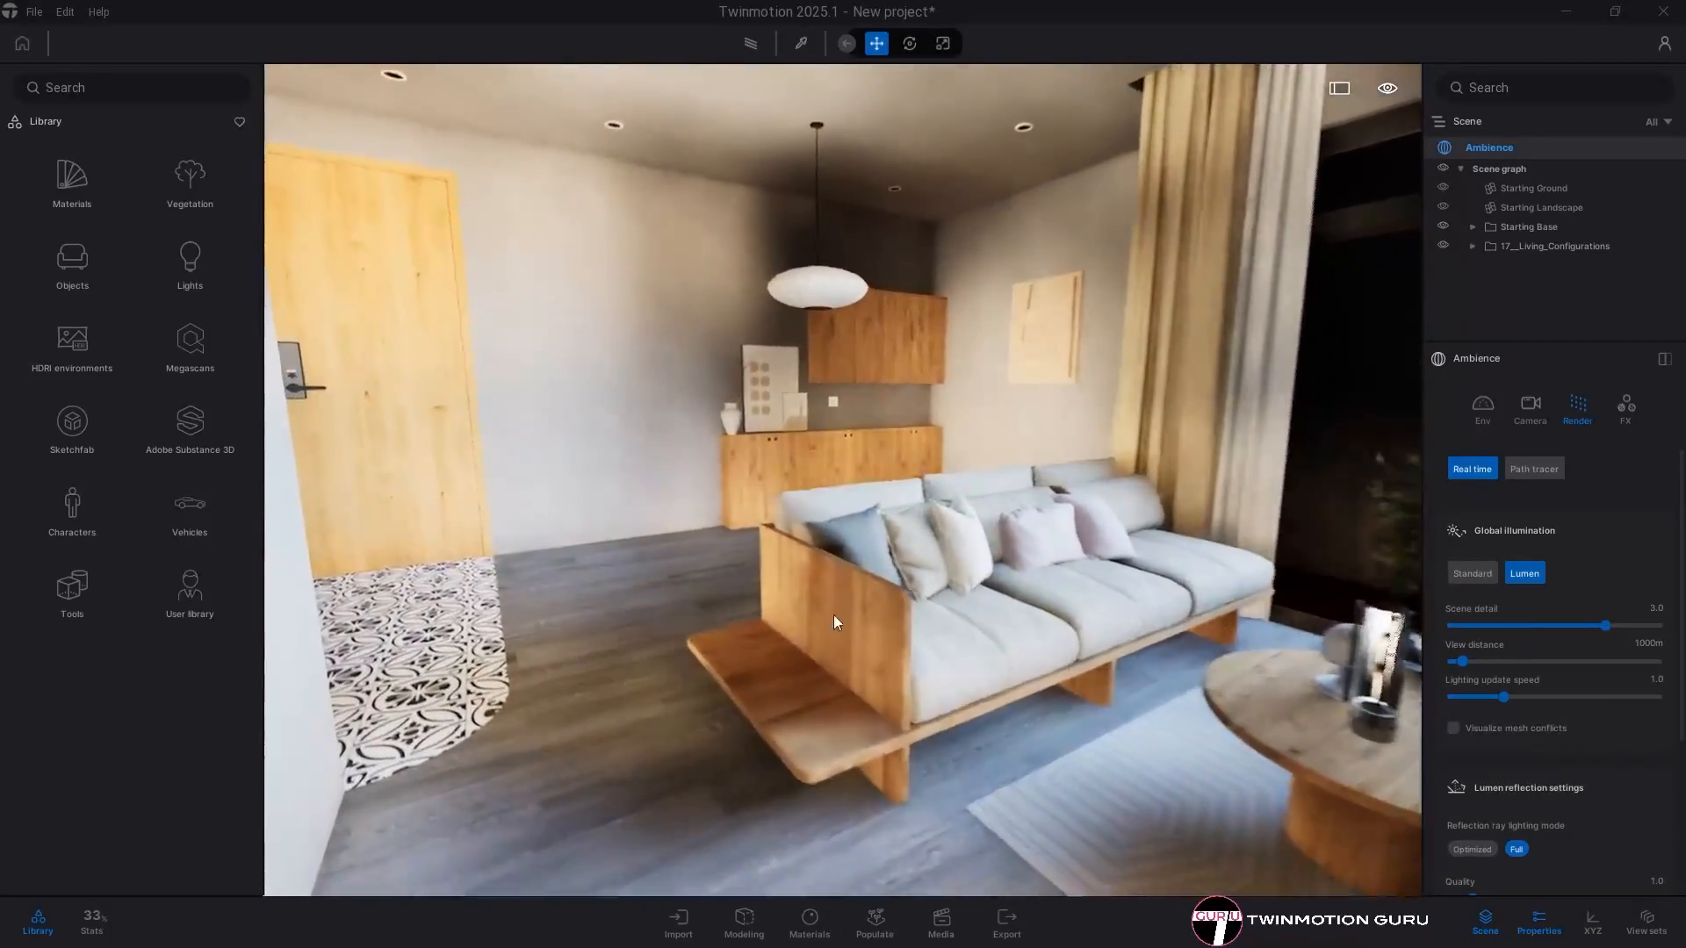
{"action": "right_click_drag", "start_coordinate": [835, 621], "coordinate": [790, 606]}
{"action": "right_click_drag", "start_coordinate": [843, 544], "coordinate": [1176, 465]}
{"action": "key", "text": "w"}
{"action": "key", "text": "s"}
{"action": "right_click_drag", "start_coordinate": [843, 479], "coordinate": [940, 505]}
{"action": "key", "text": "d"}
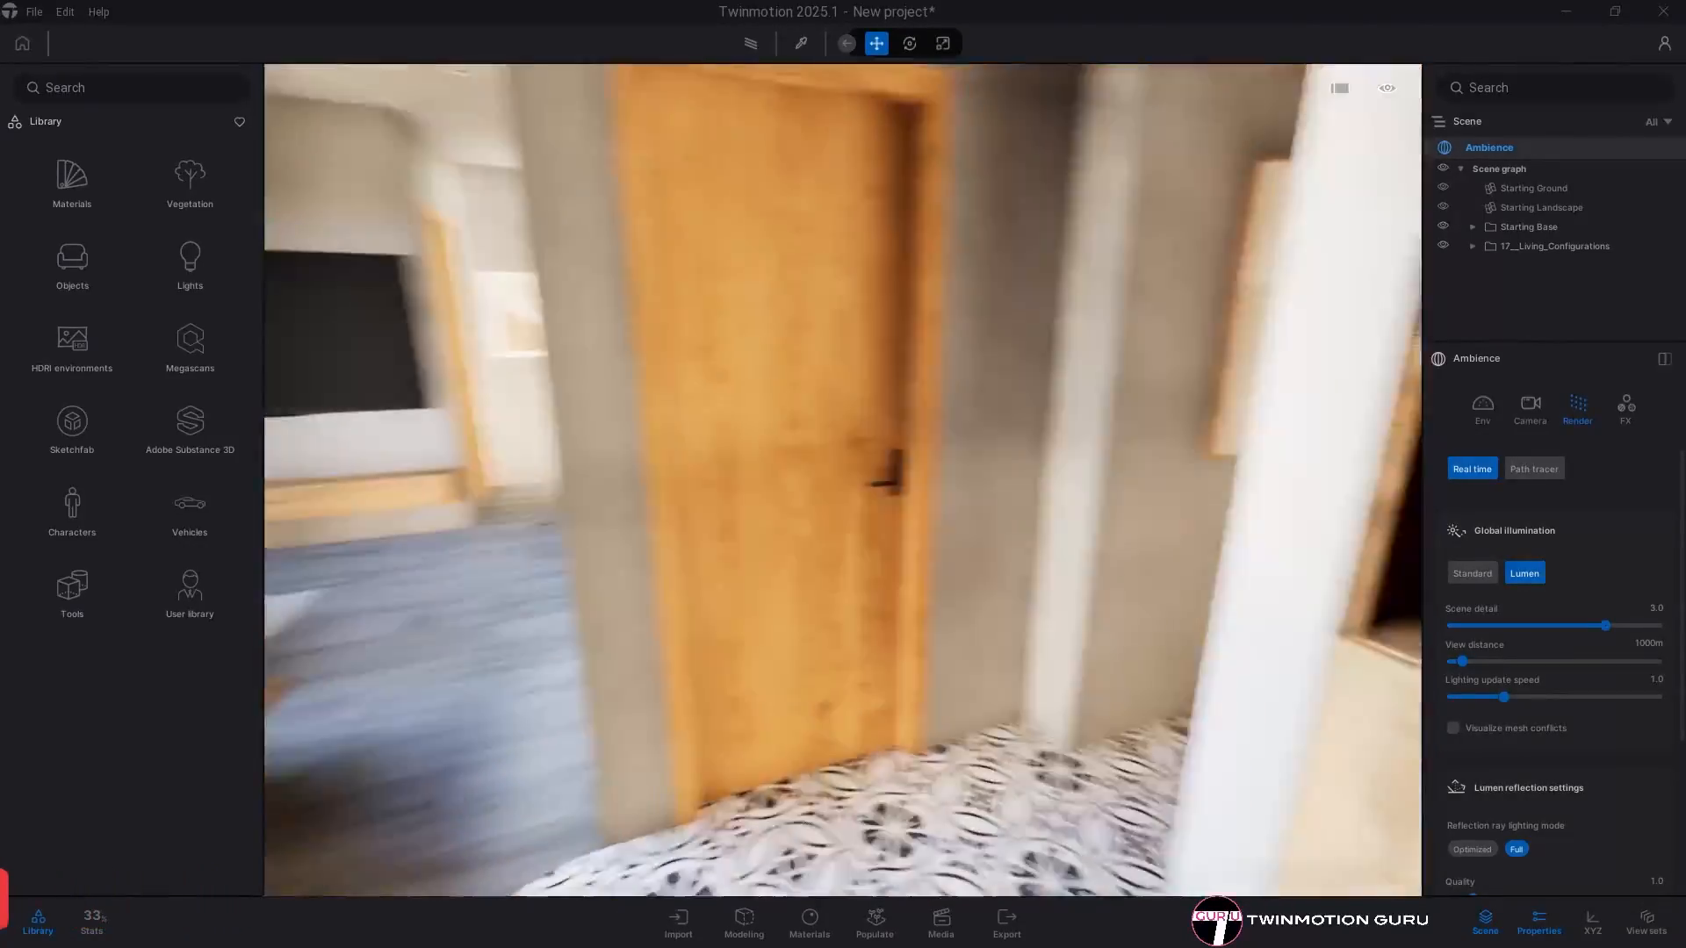
{"action": "key", "text": "w"}
{"action": "right_click_drag", "start_coordinate": [843, 479], "coordinate": [1089, 456]}
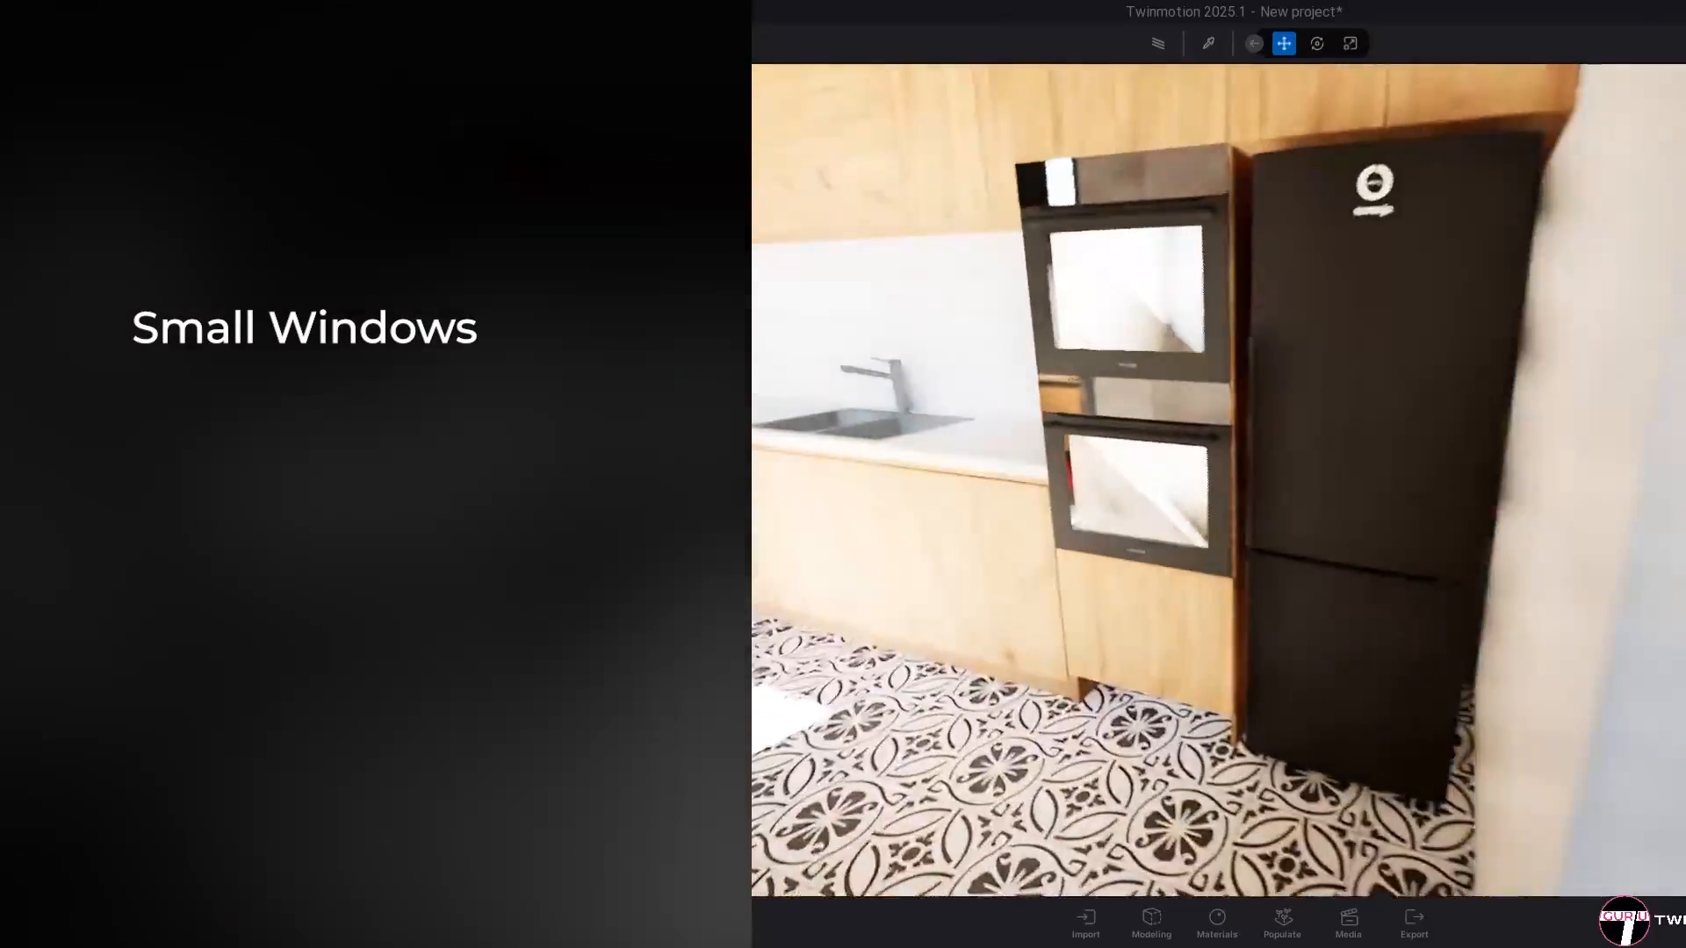
{"action": "right_click_drag", "start_coordinate": [1234, 479], "coordinate": [1537, 473]}
{"action": "key", "text": "w"}
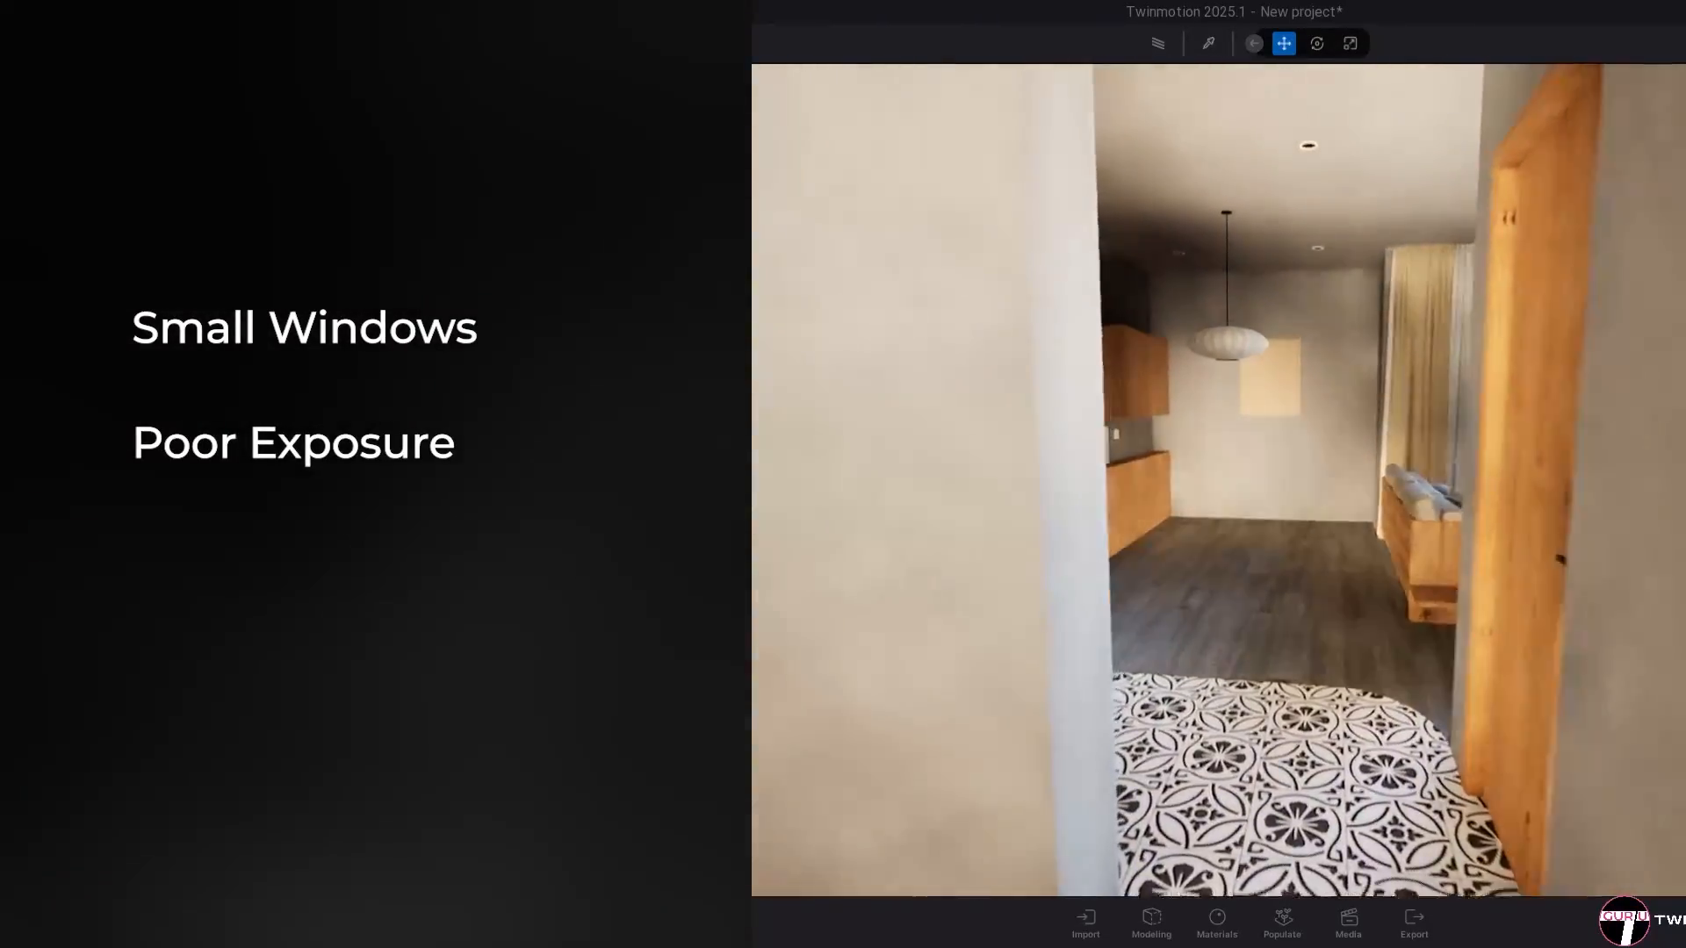
{"action": "key", "text": "w"}
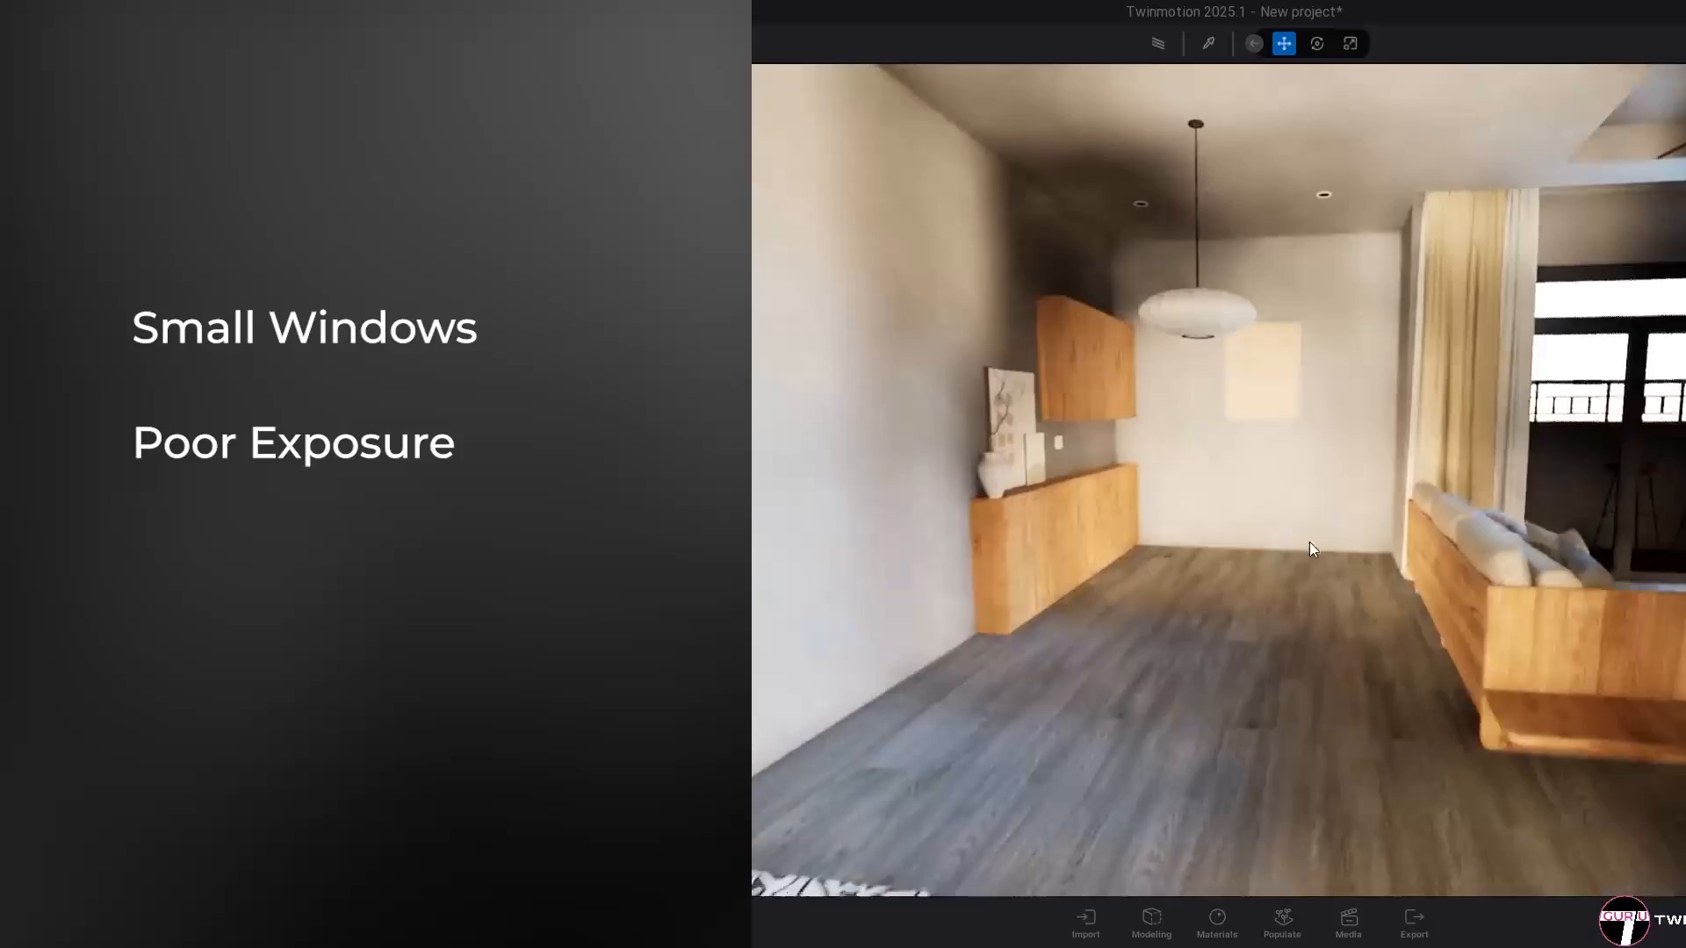
{"action": "right_click_drag", "start_coordinate": [1310, 540], "coordinate": [1181, 536]}
{"action": "key", "text": "w"}
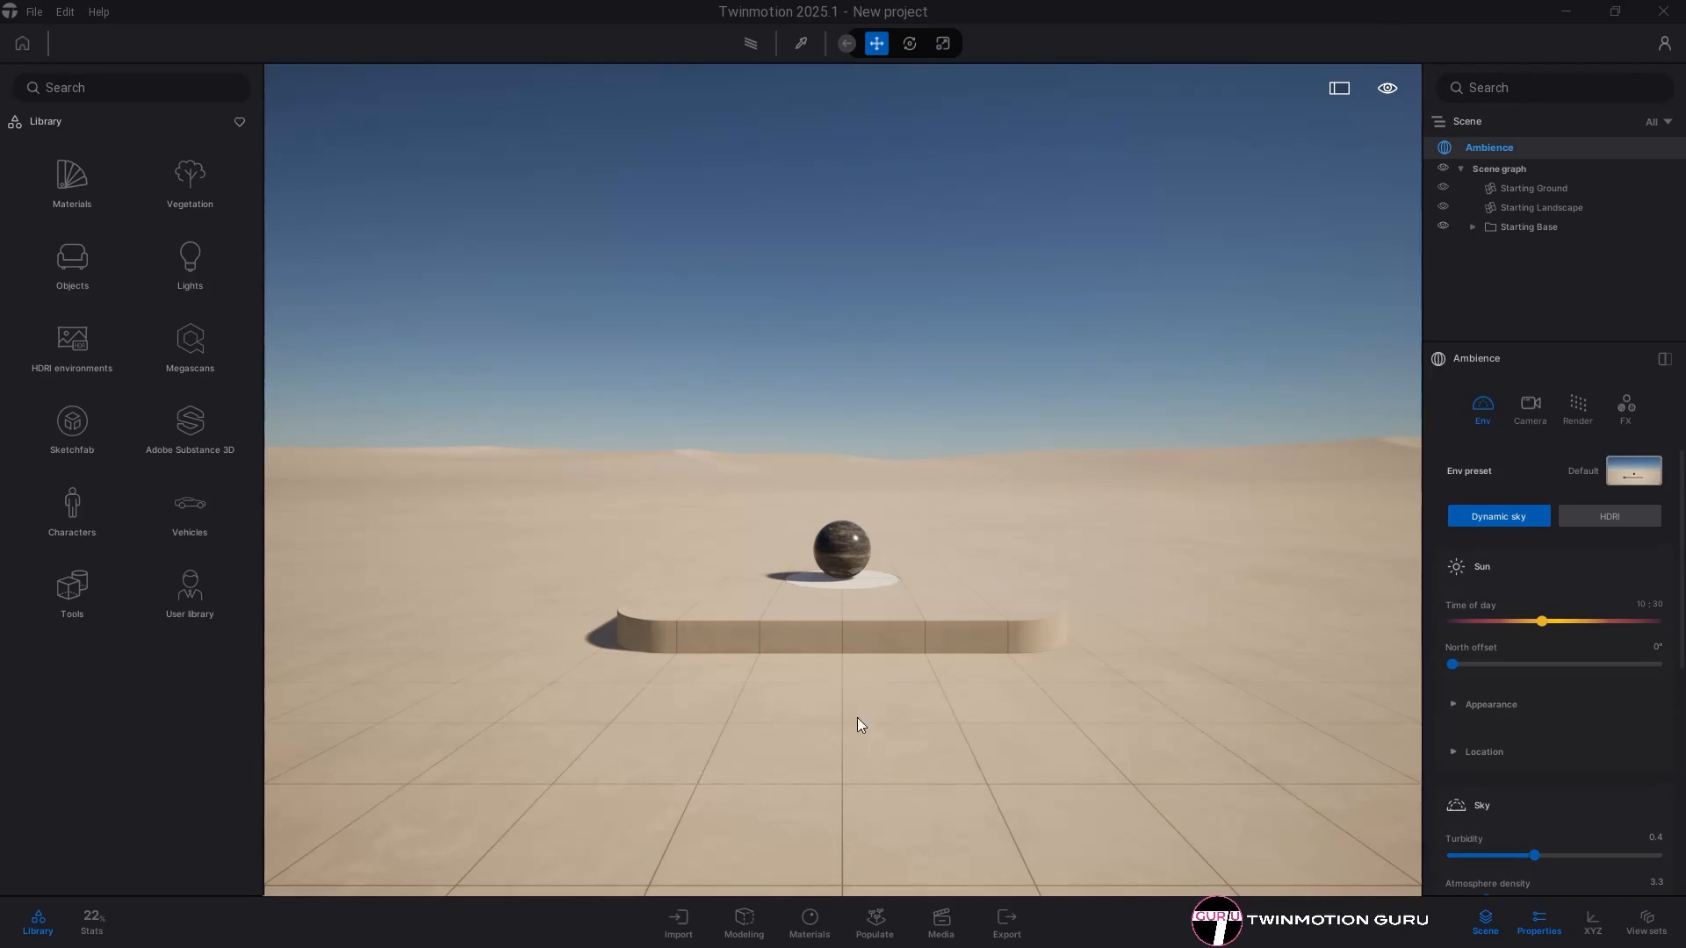
Step: Import the SketchUp file project.skp into the new project
{"action": "left_click", "coordinate": [685, 921]}
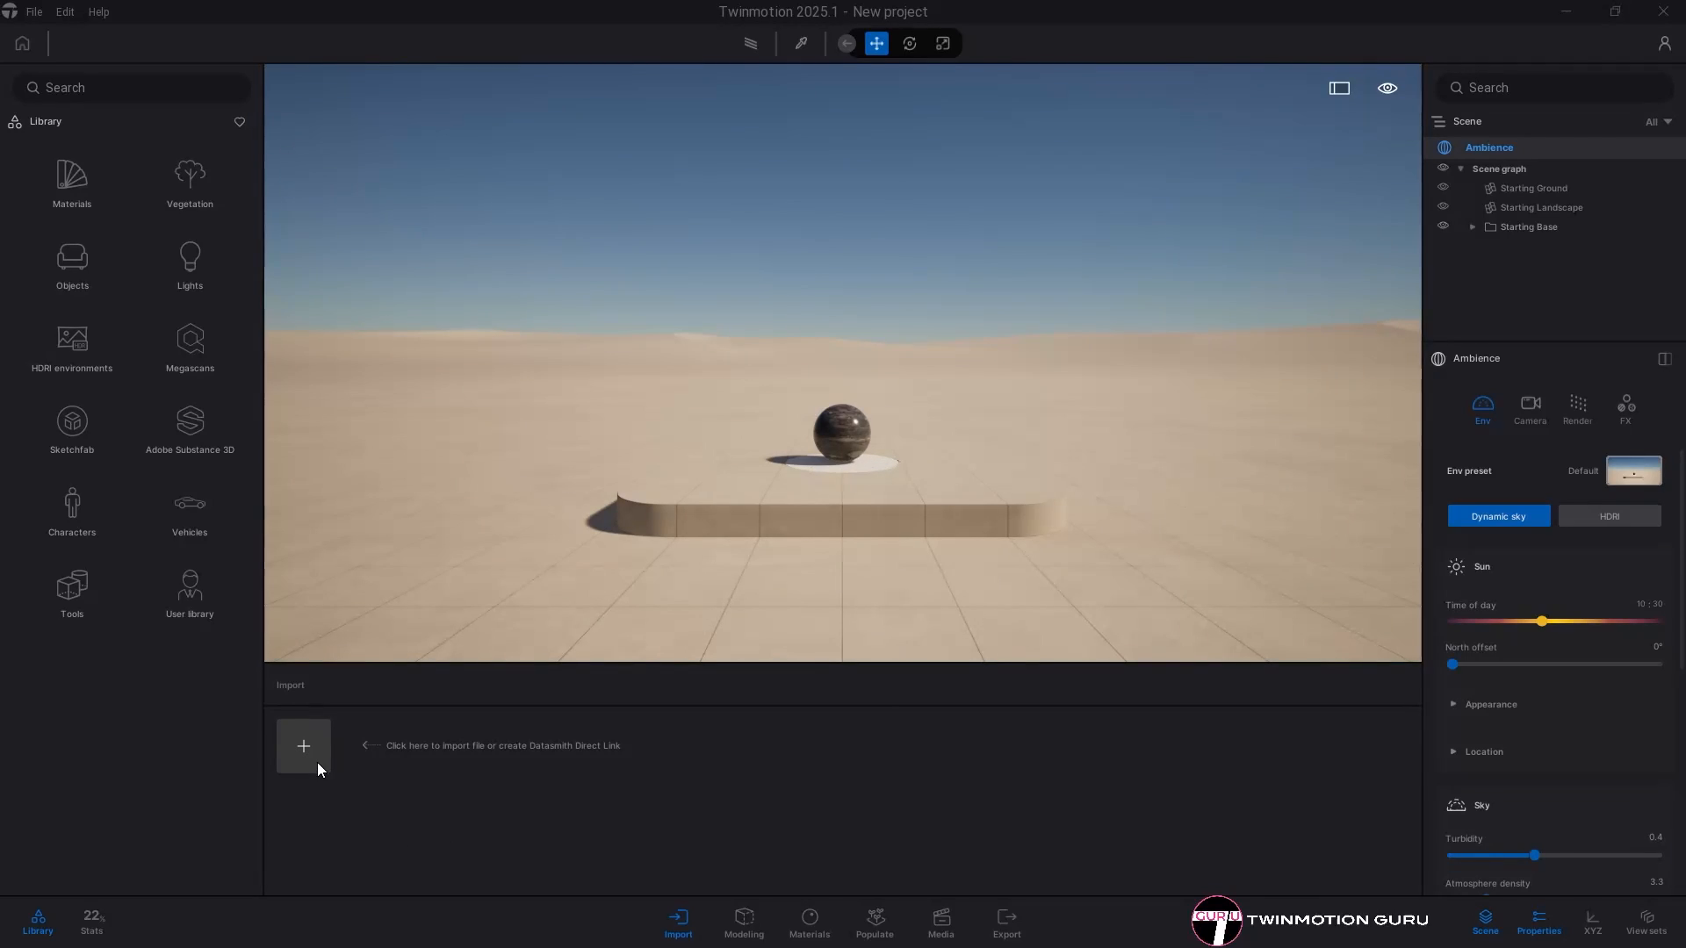
{"action": "left_click", "coordinate": [317, 764]}
{"action": "left_click", "coordinate": [926, 237]}
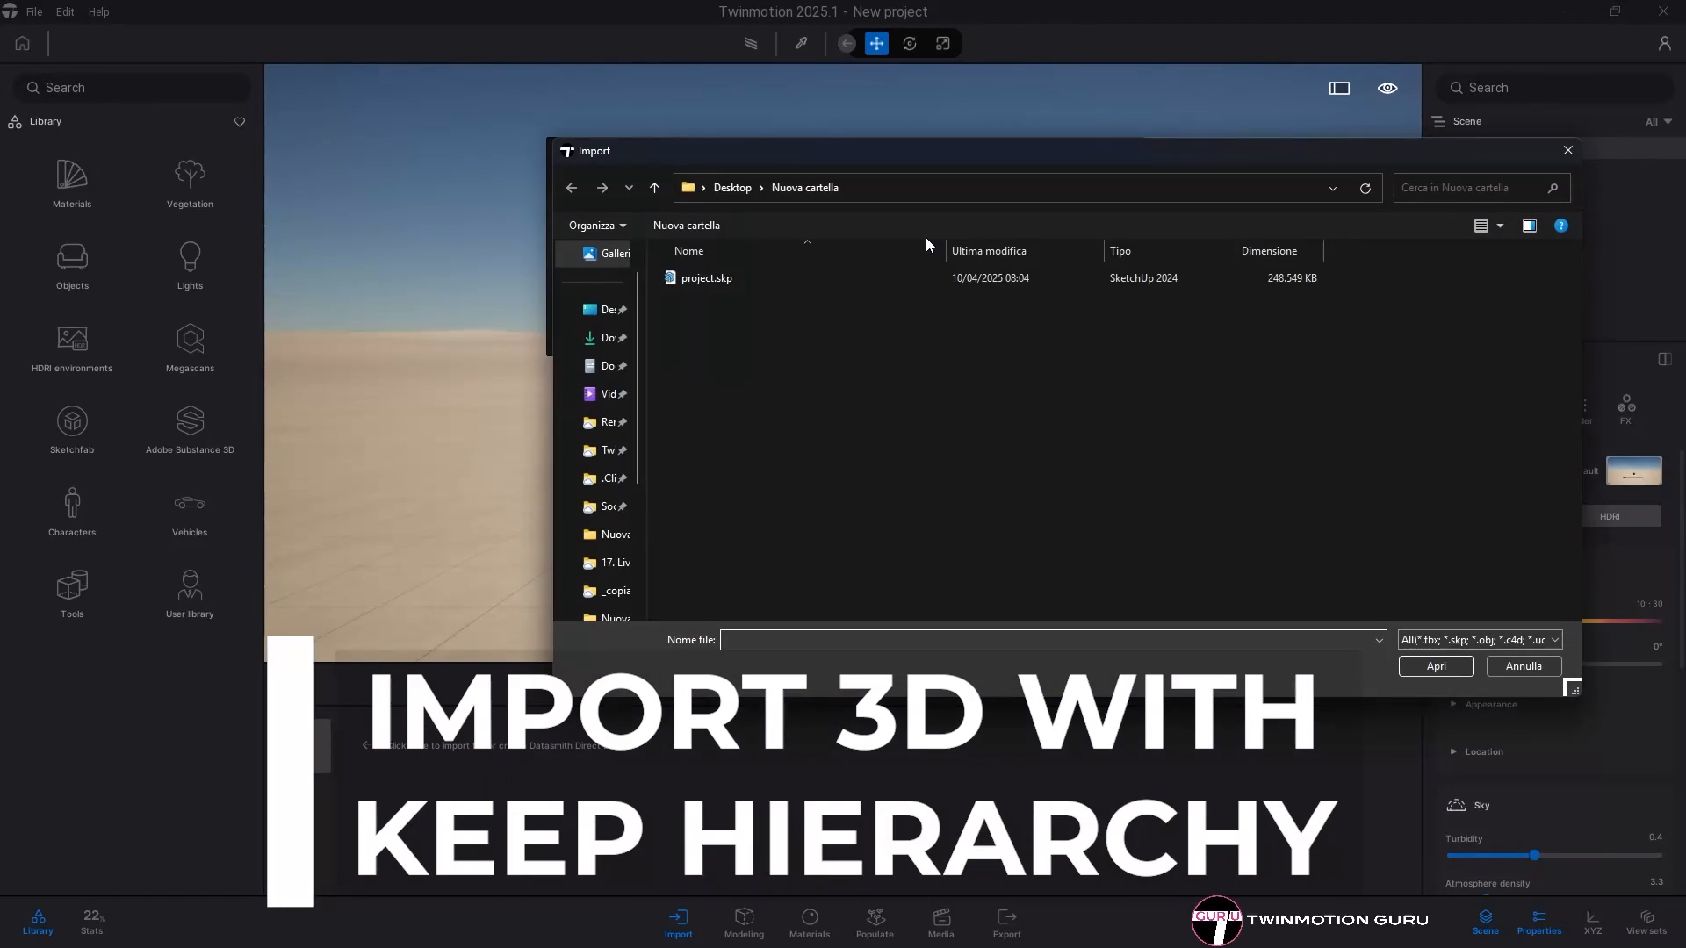
{"action": "left_click", "coordinate": [861, 277]}
{"action": "left_click", "coordinate": [1436, 665]}
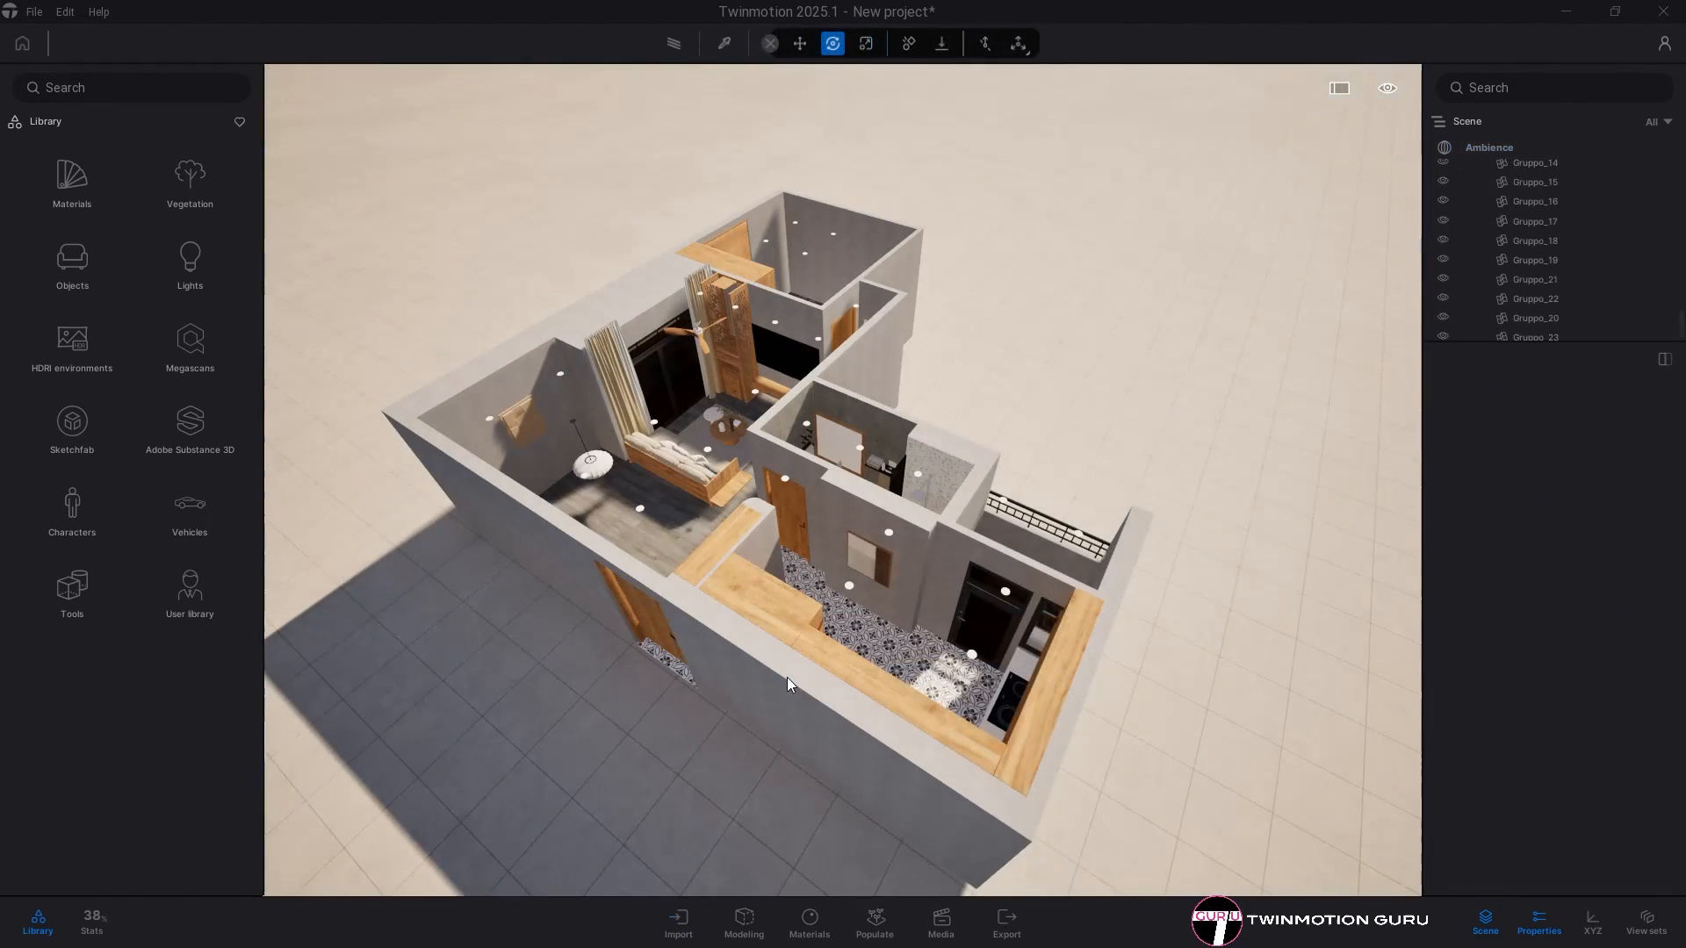
Step: Select the apartment's outer and inner walls one by one to check how the imported walls are separated
{"action": "left_click", "coordinate": [787, 677]}
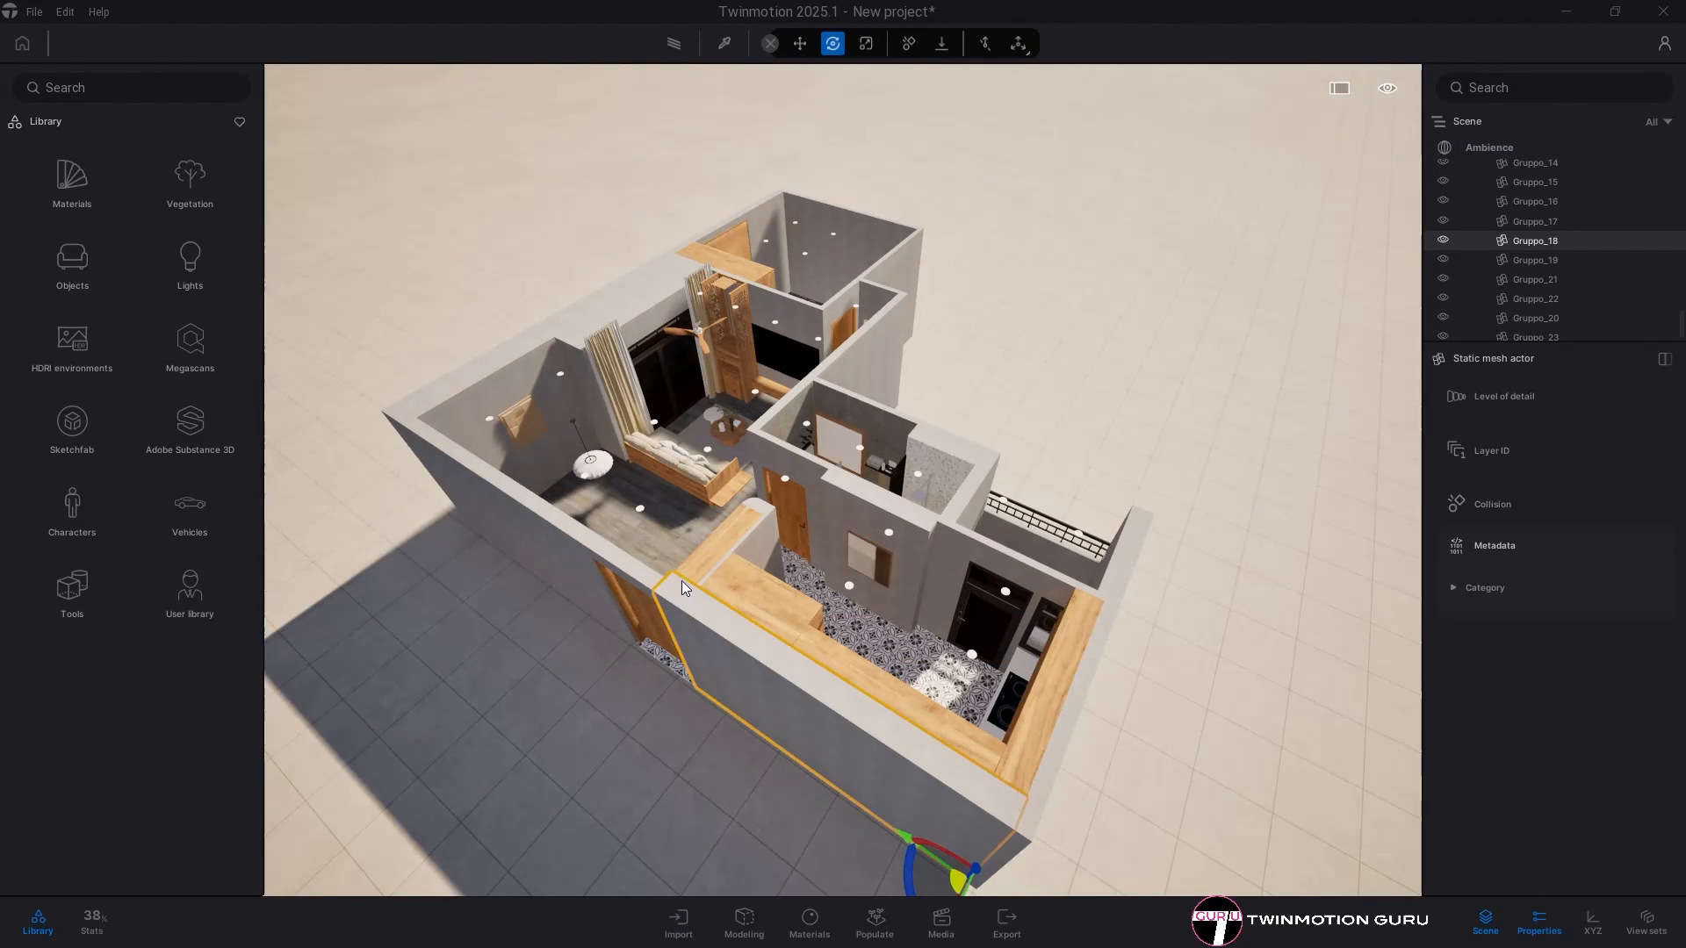
{"action": "left_click", "coordinate": [557, 522]}
{"action": "left_click", "coordinate": [501, 361]}
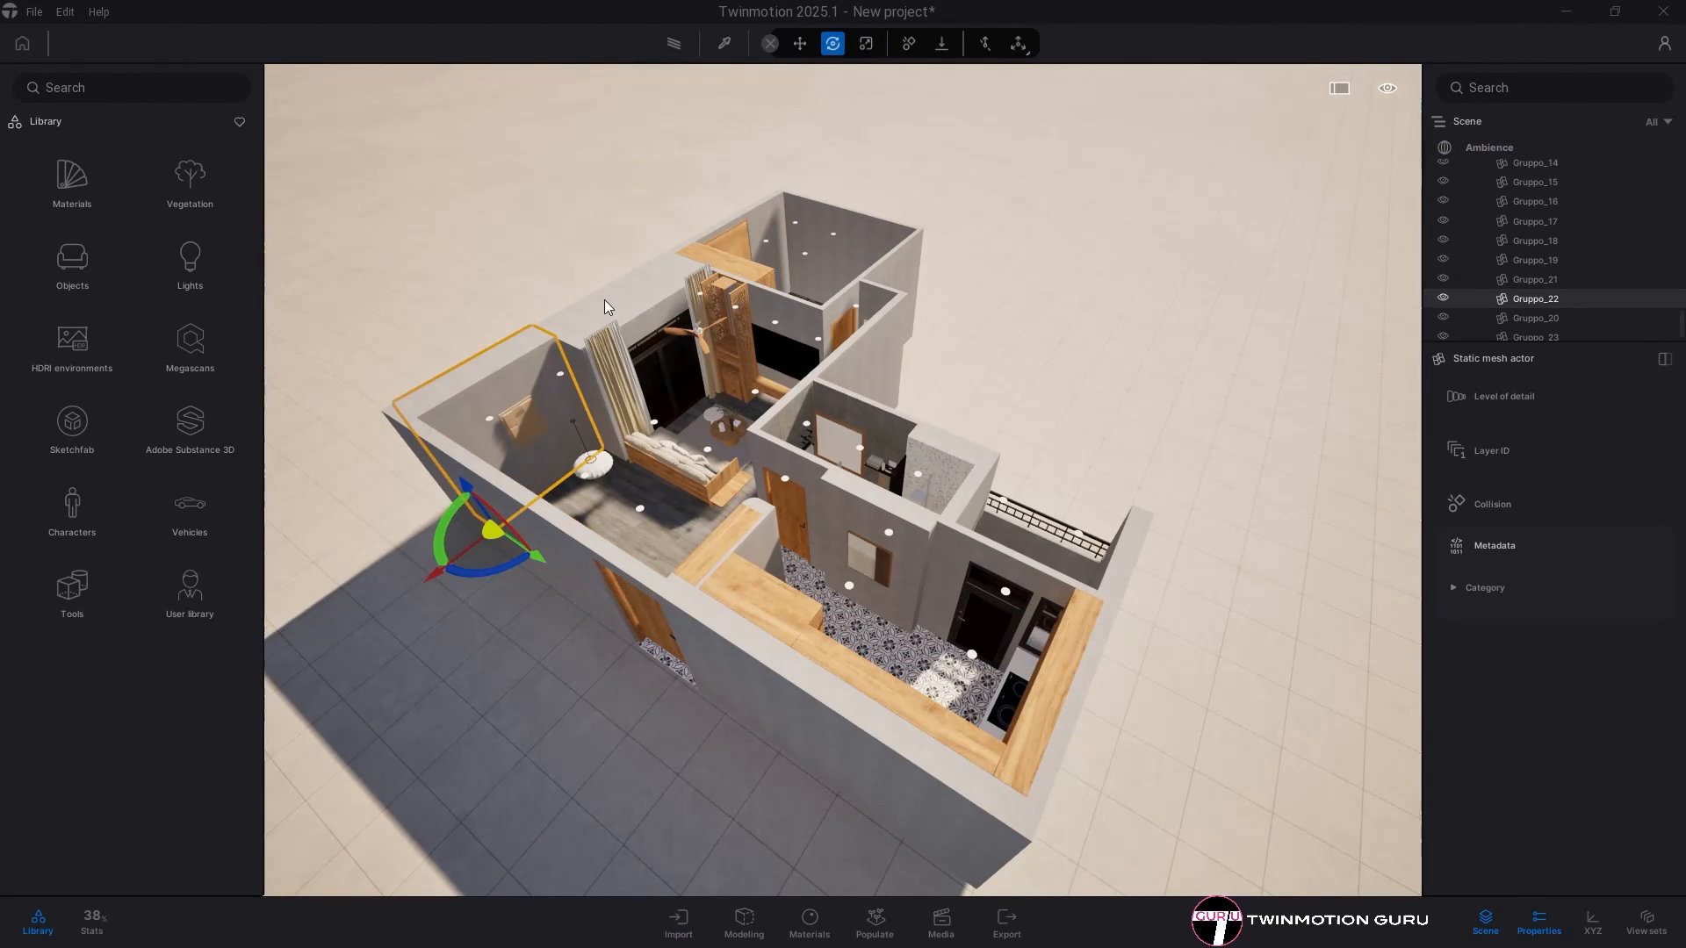
{"action": "left_click", "coordinate": [632, 301]}
{"action": "left_click", "coordinate": [811, 323]}
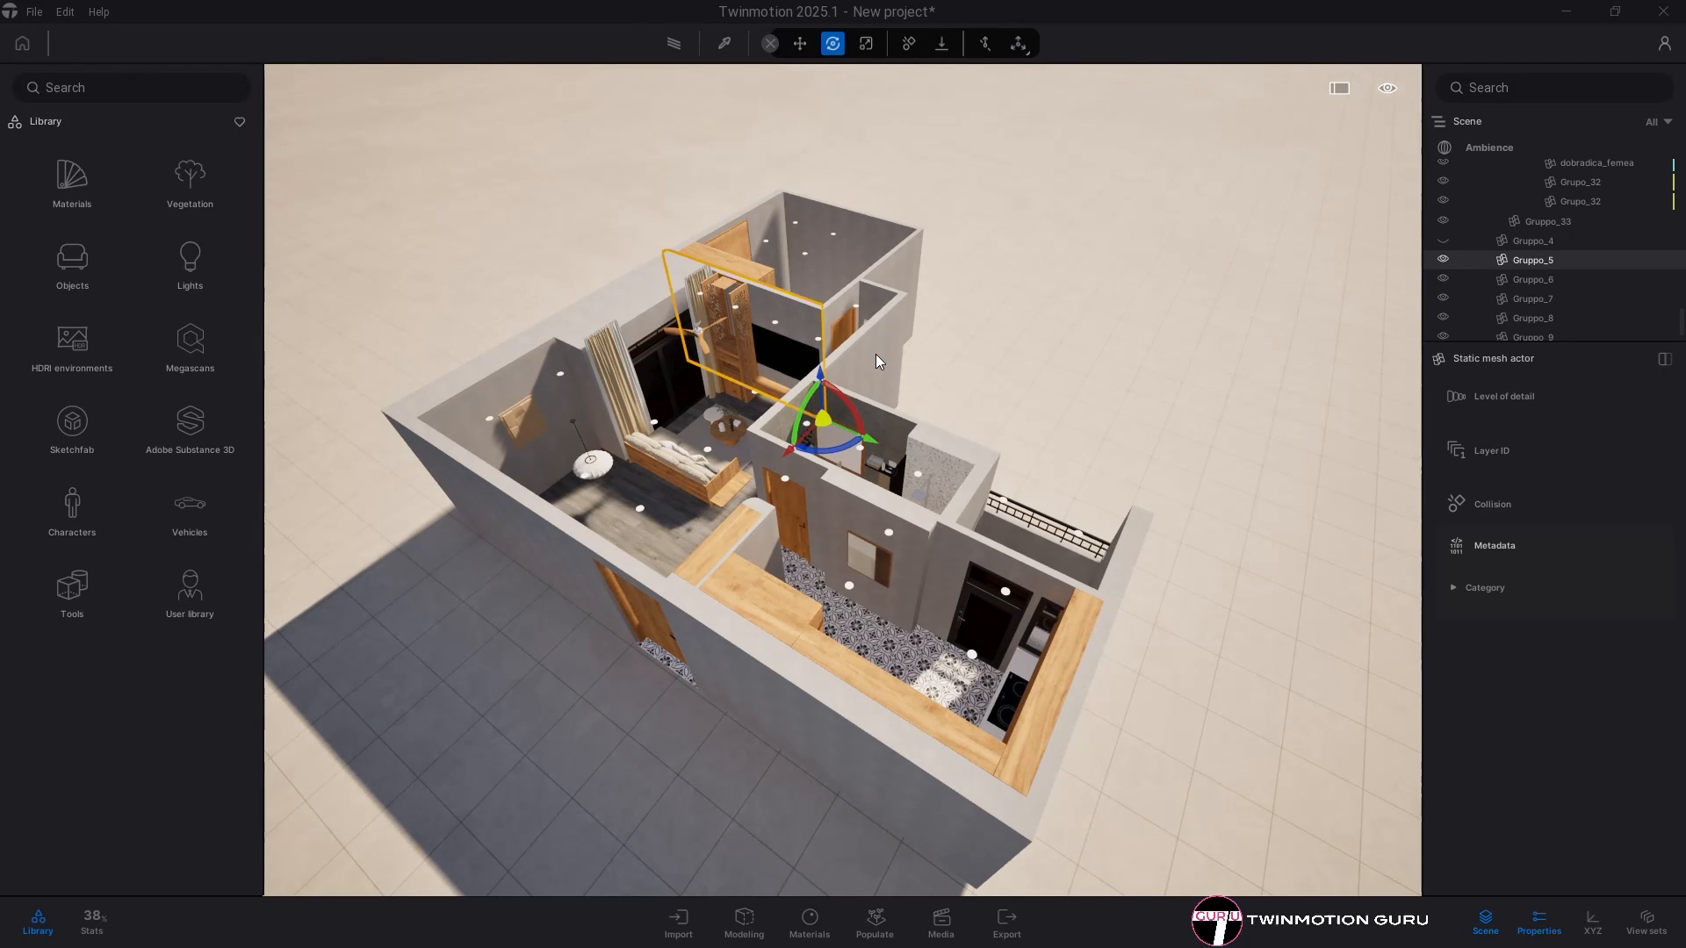
{"action": "left_click", "coordinate": [823, 450]}
{"action": "left_click", "coordinate": [845, 513]}
{"action": "left_click", "coordinate": [974, 557]}
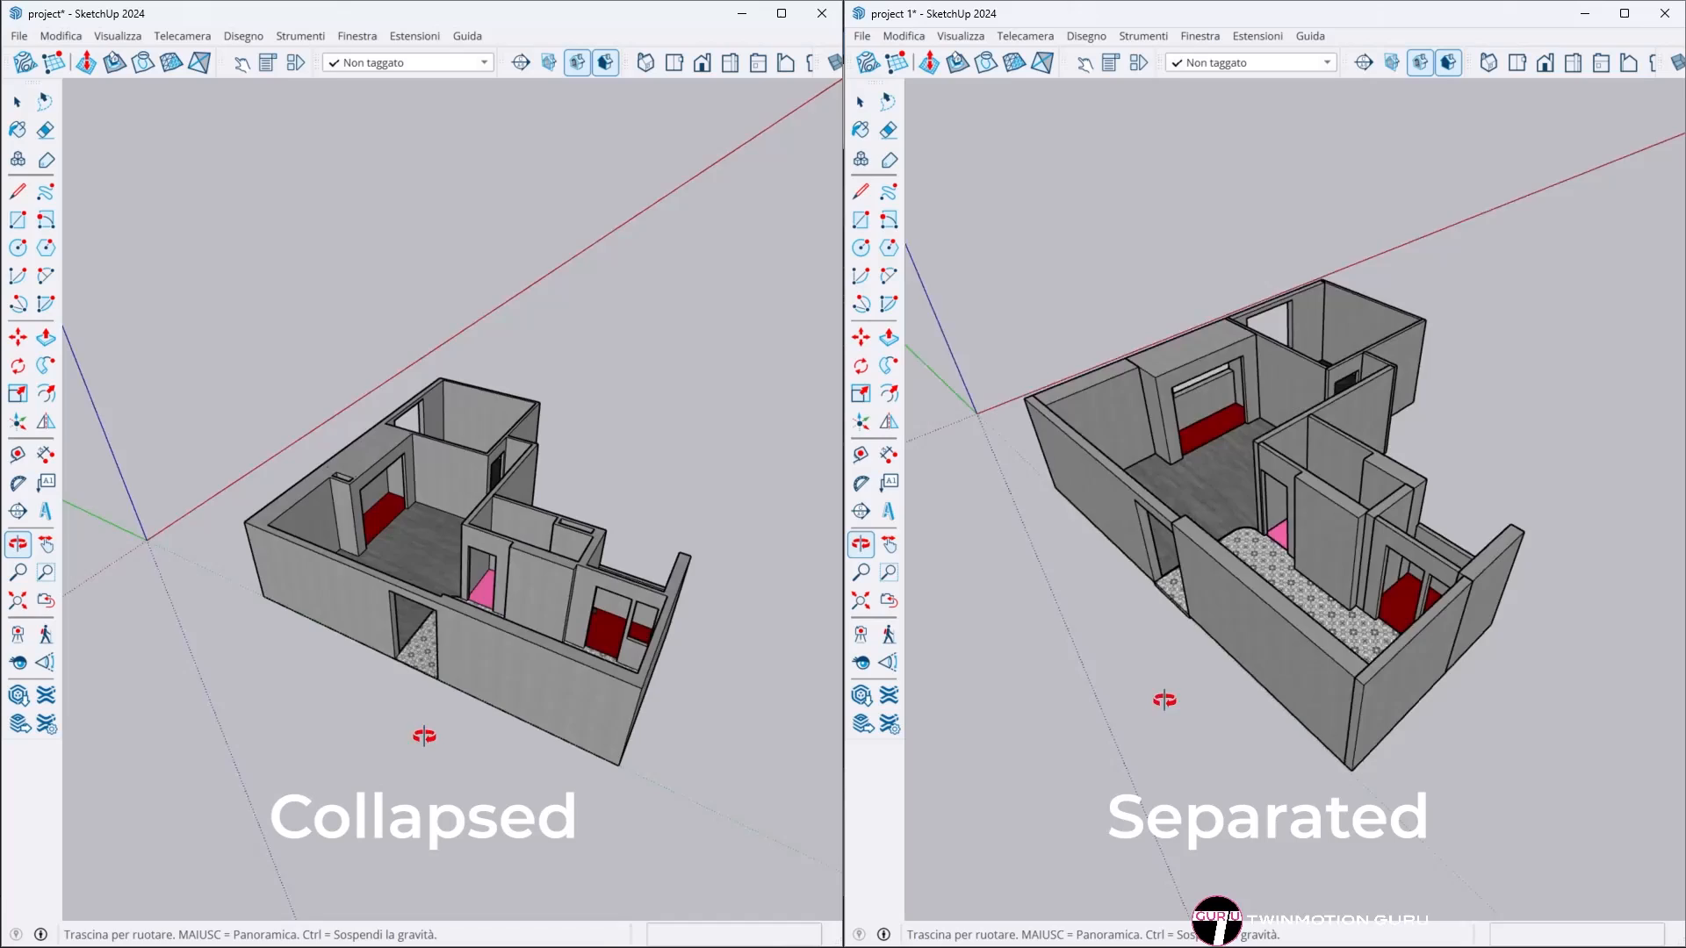
Step: In SketchUp, enter the wall groups of both house models and select all connected wall geometry in the collapsed one
{"action": "double_click", "coordinate": [1329, 623]}
{"action": "double_click", "coordinate": [376, 599]}
{"action": "scroll", "coordinate": [1229, 594], "scroll_direction": "down", "scroll_amount": 1}
{"action": "triple_click", "coordinate": [376, 599]}
{"action": "left_click", "coordinate": [1131, 559]}
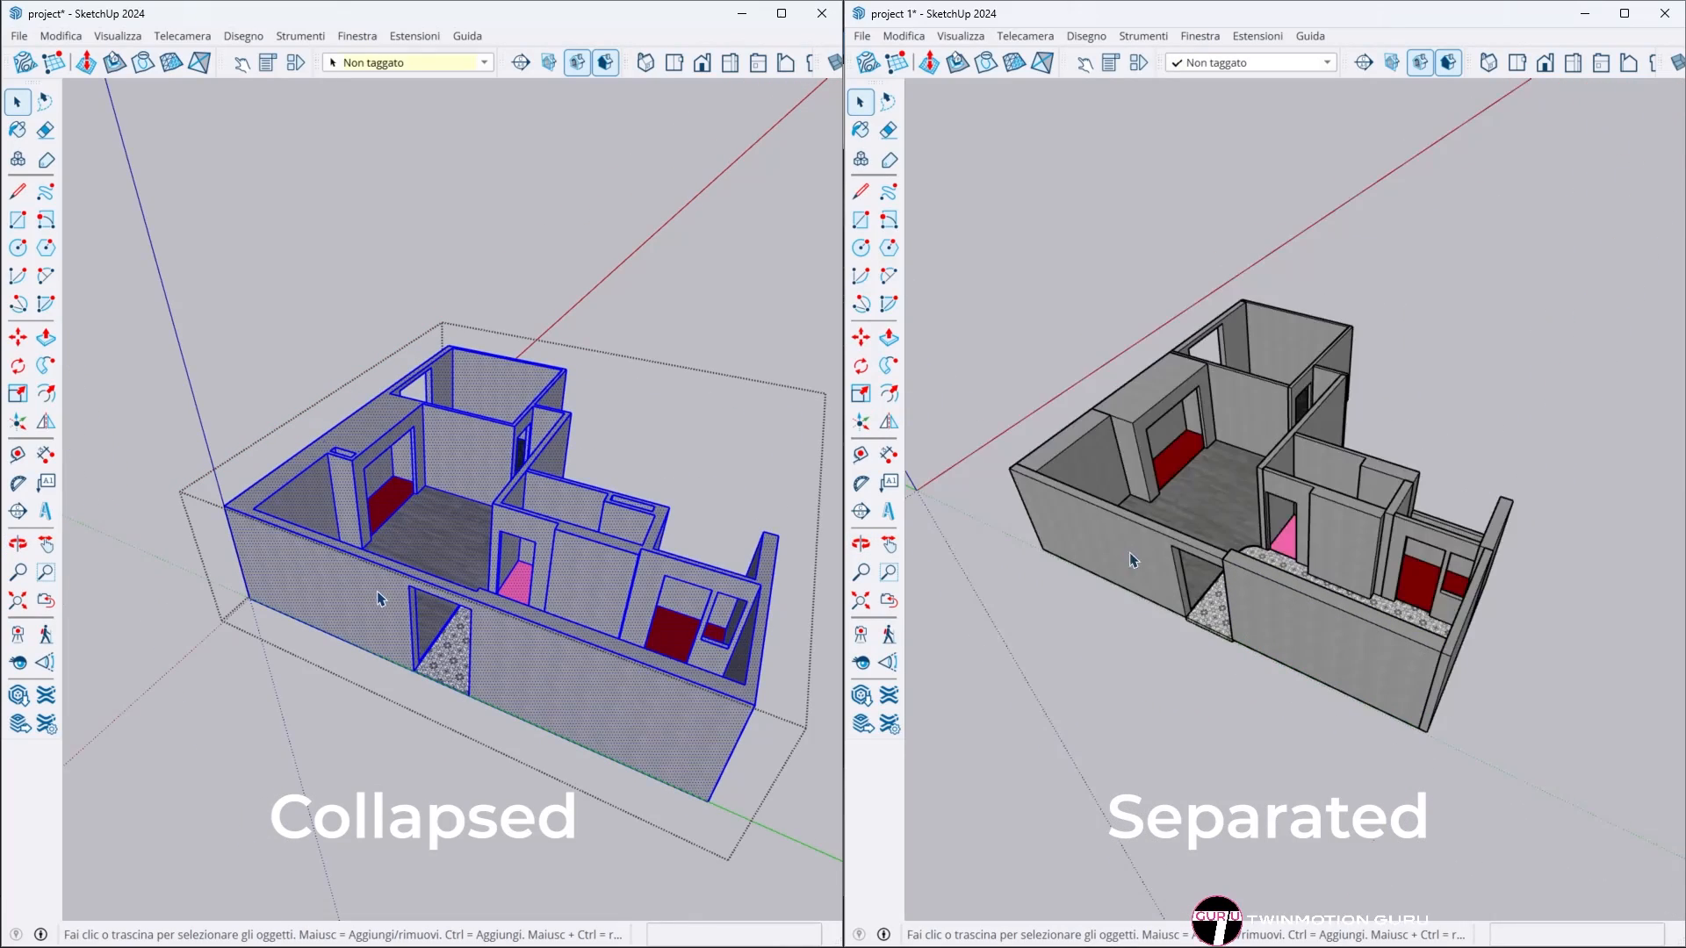
{"action": "scroll", "coordinate": [545, 662], "scroll_direction": "up", "scroll_amount": 3}
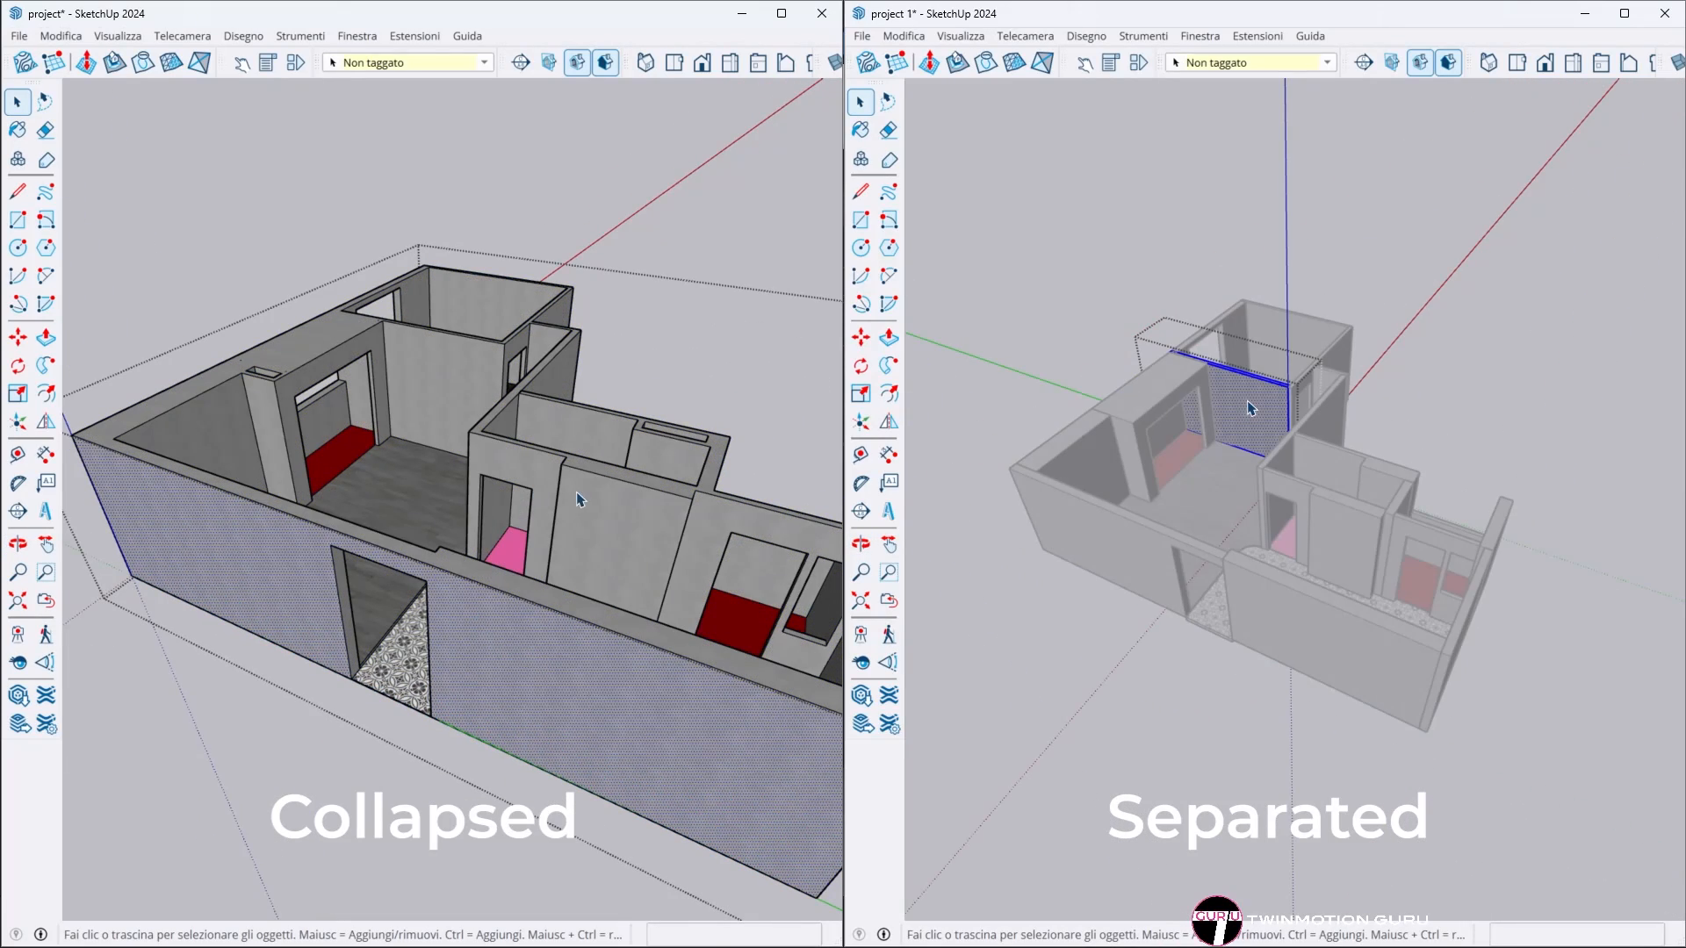
Step: Compare individual wall faces in the collapsed model with the separately grouped walls in the other model
{"action": "middle_click_drag", "start_coordinate": [1195, 471], "coordinate": [1198, 513]}
{"action": "middle_click_drag", "start_coordinate": [520, 454], "coordinate": [518, 518]}
{"action": "left_click", "coordinate": [421, 368]}
{"action": "scroll", "coordinate": [1340, 474], "scroll_direction": "up", "scroll_amount": 2}
{"action": "left_click", "coordinate": [237, 378]}
{"action": "double_click", "coordinate": [1325, 489]}
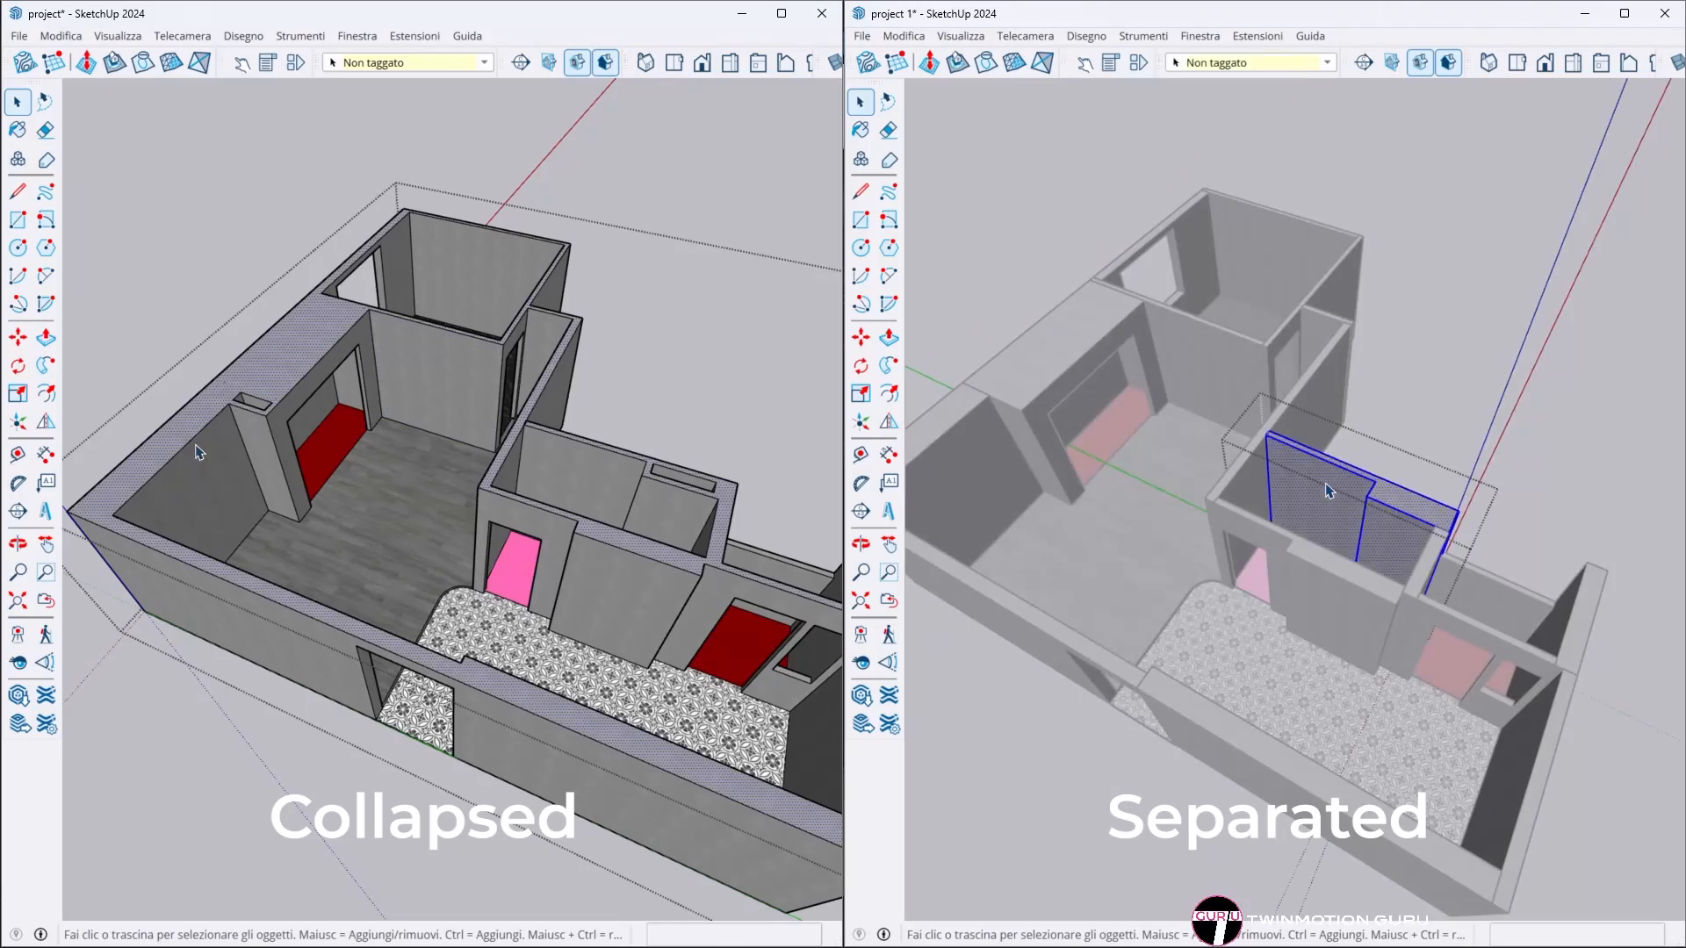
{"action": "left_click", "coordinate": [196, 454]}
{"action": "scroll", "coordinate": [1310, 504], "scroll_direction": "down", "scroll_amount": 2}
{"action": "left_click", "coordinate": [490, 279]}
{"action": "middle_click_drag", "start_coordinate": [1309, 509], "coordinate": [1177, 549]}
{"action": "left_click", "coordinate": [1088, 580]}
{"action": "middle_click_drag", "start_coordinate": [439, 439], "coordinate": [331, 535]}
{"action": "double_click", "coordinate": [1325, 572]}
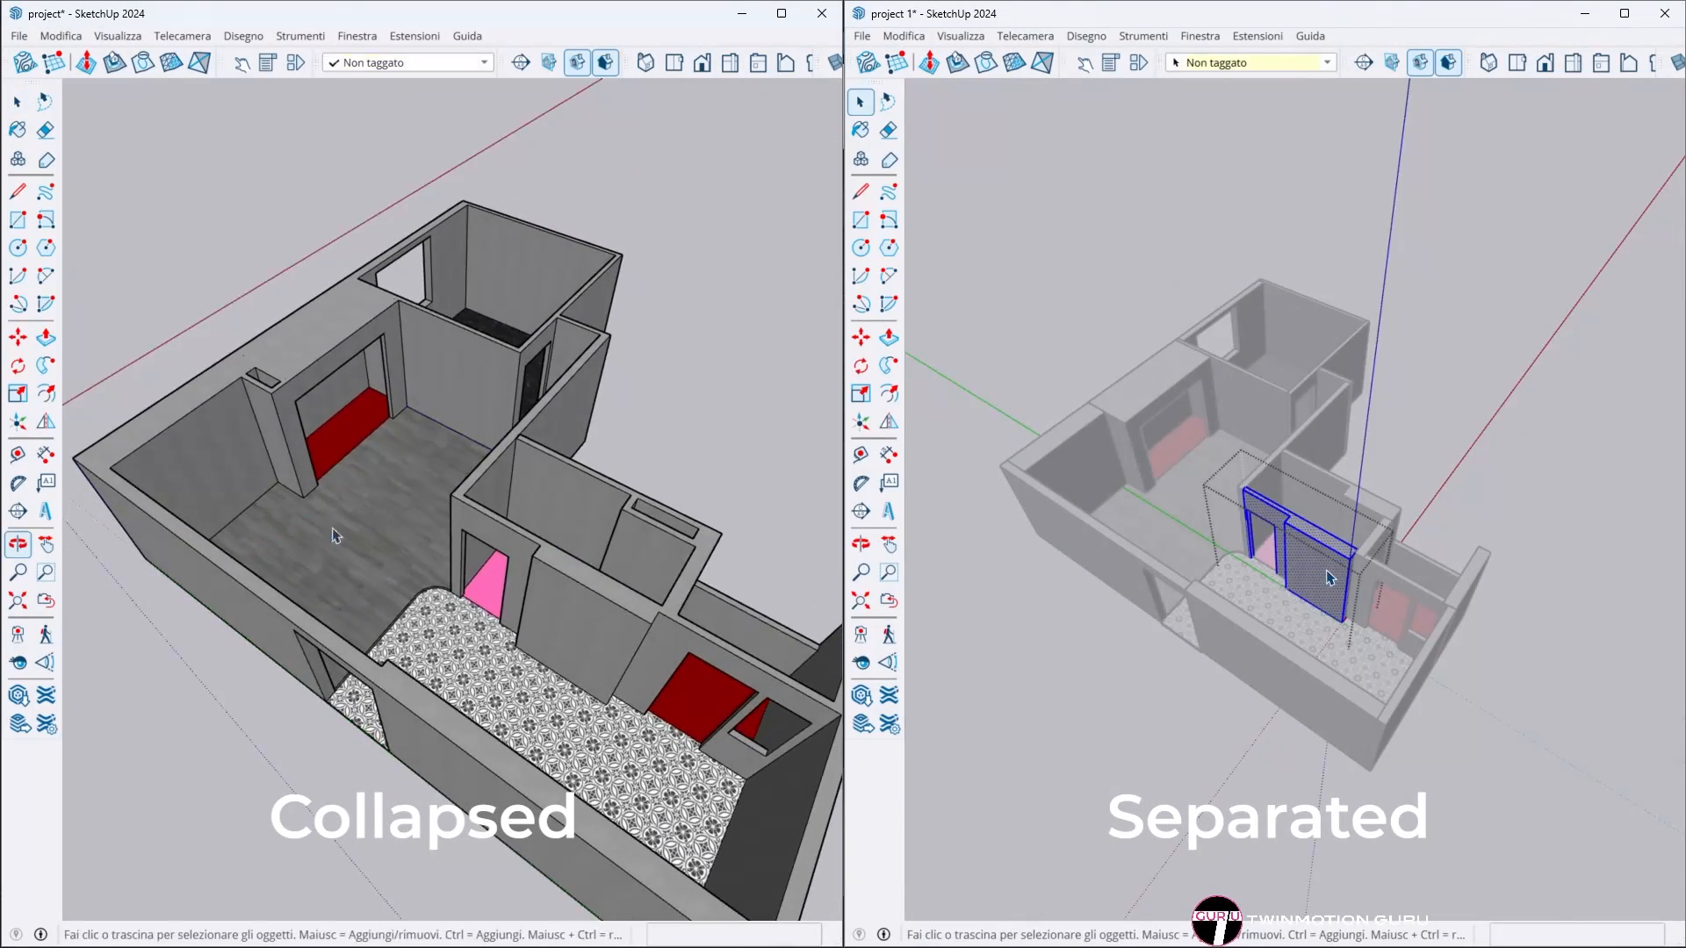
{"action": "triple_click", "coordinate": [364, 534]}
{"action": "middle_click_drag", "start_coordinate": [1325, 571], "coordinate": [1066, 541]}
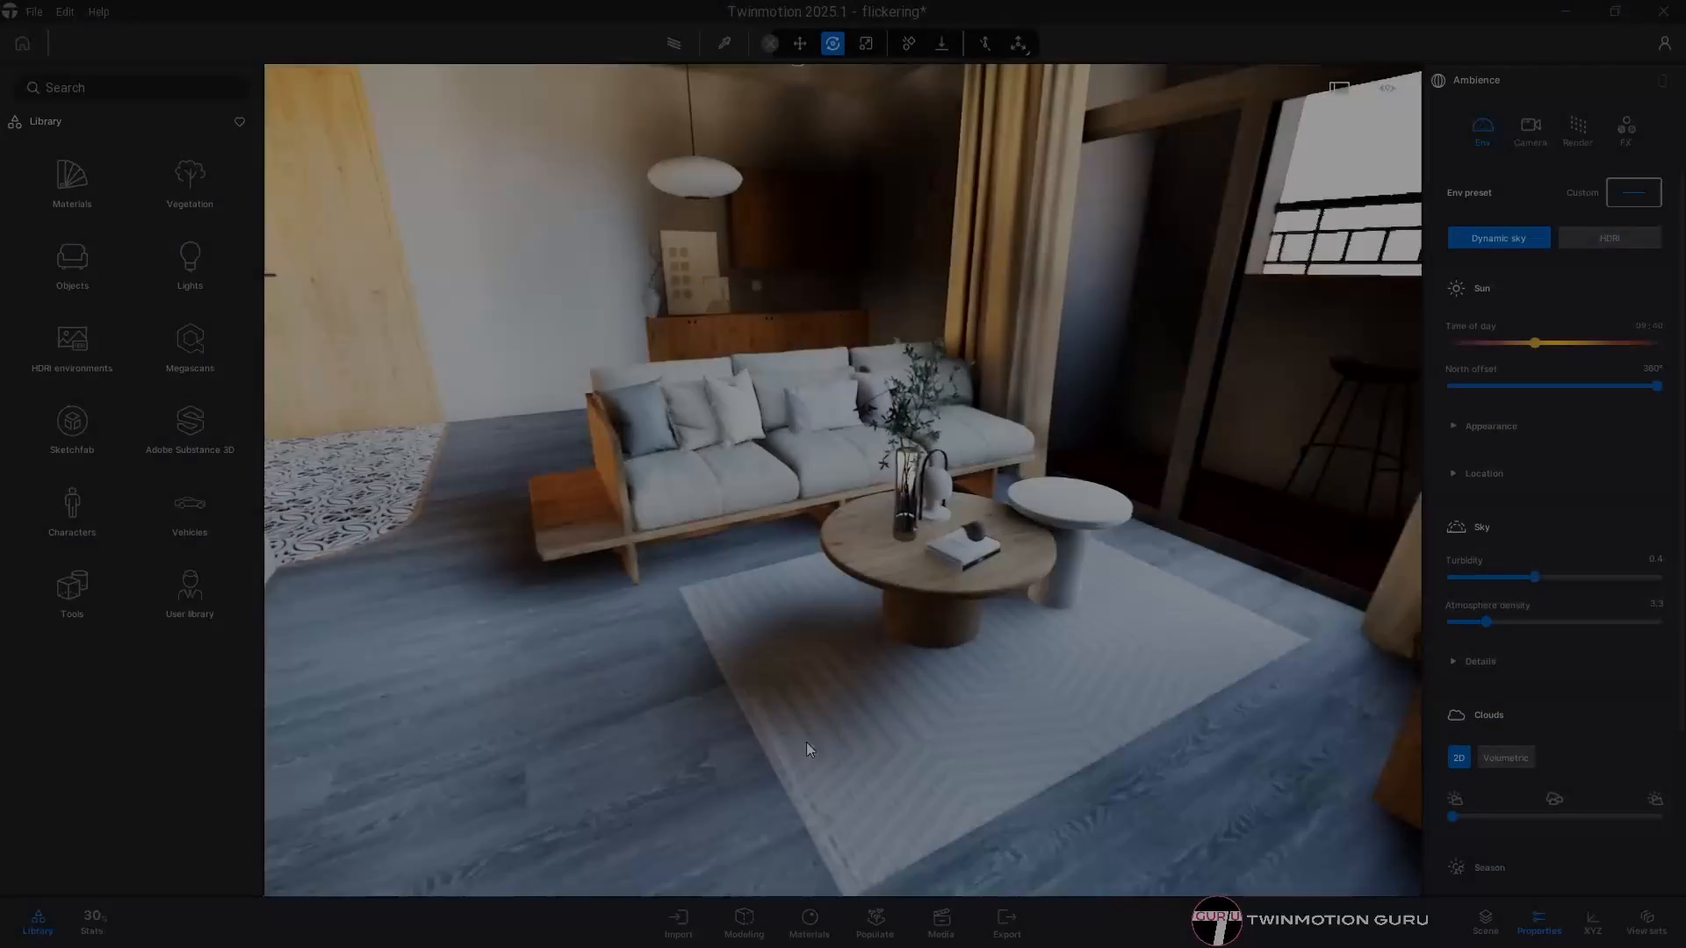
Step: In Twinmotion, set the roughness intensity of the round coffee table's Wood02 material to 35%
{"action": "left_click_drag", "start_coordinate": [806, 741], "coordinate": [812, 556]}
{"action": "left_click", "coordinate": [1487, 254]}
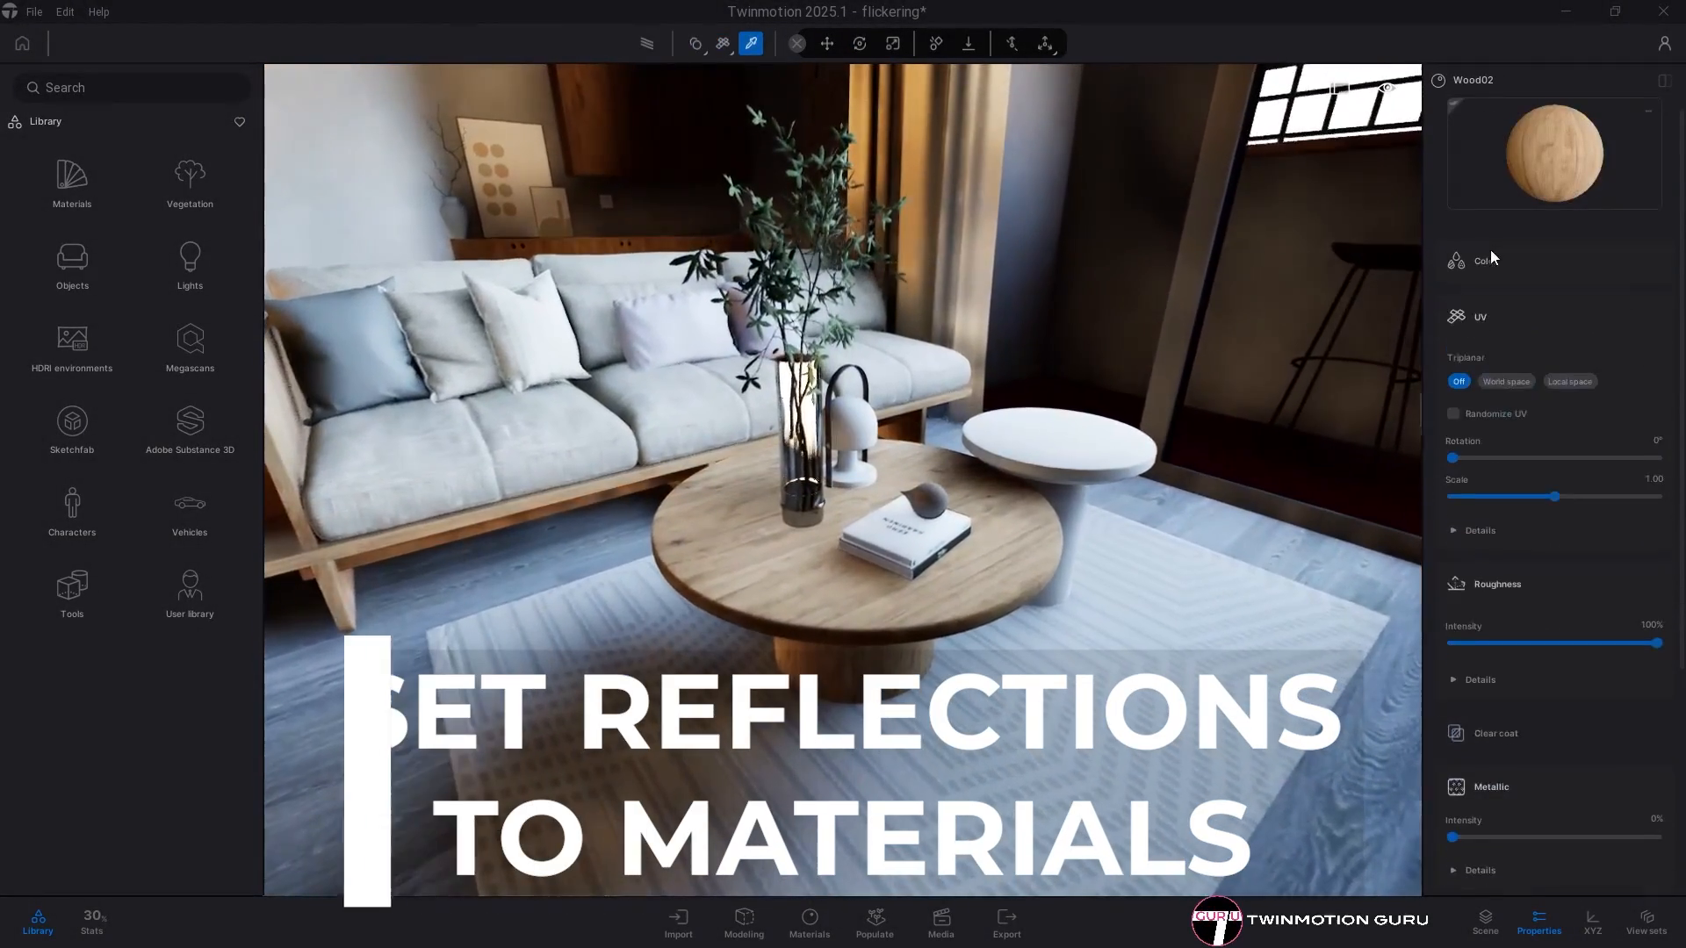
{"action": "left_click", "coordinate": [1486, 315]}
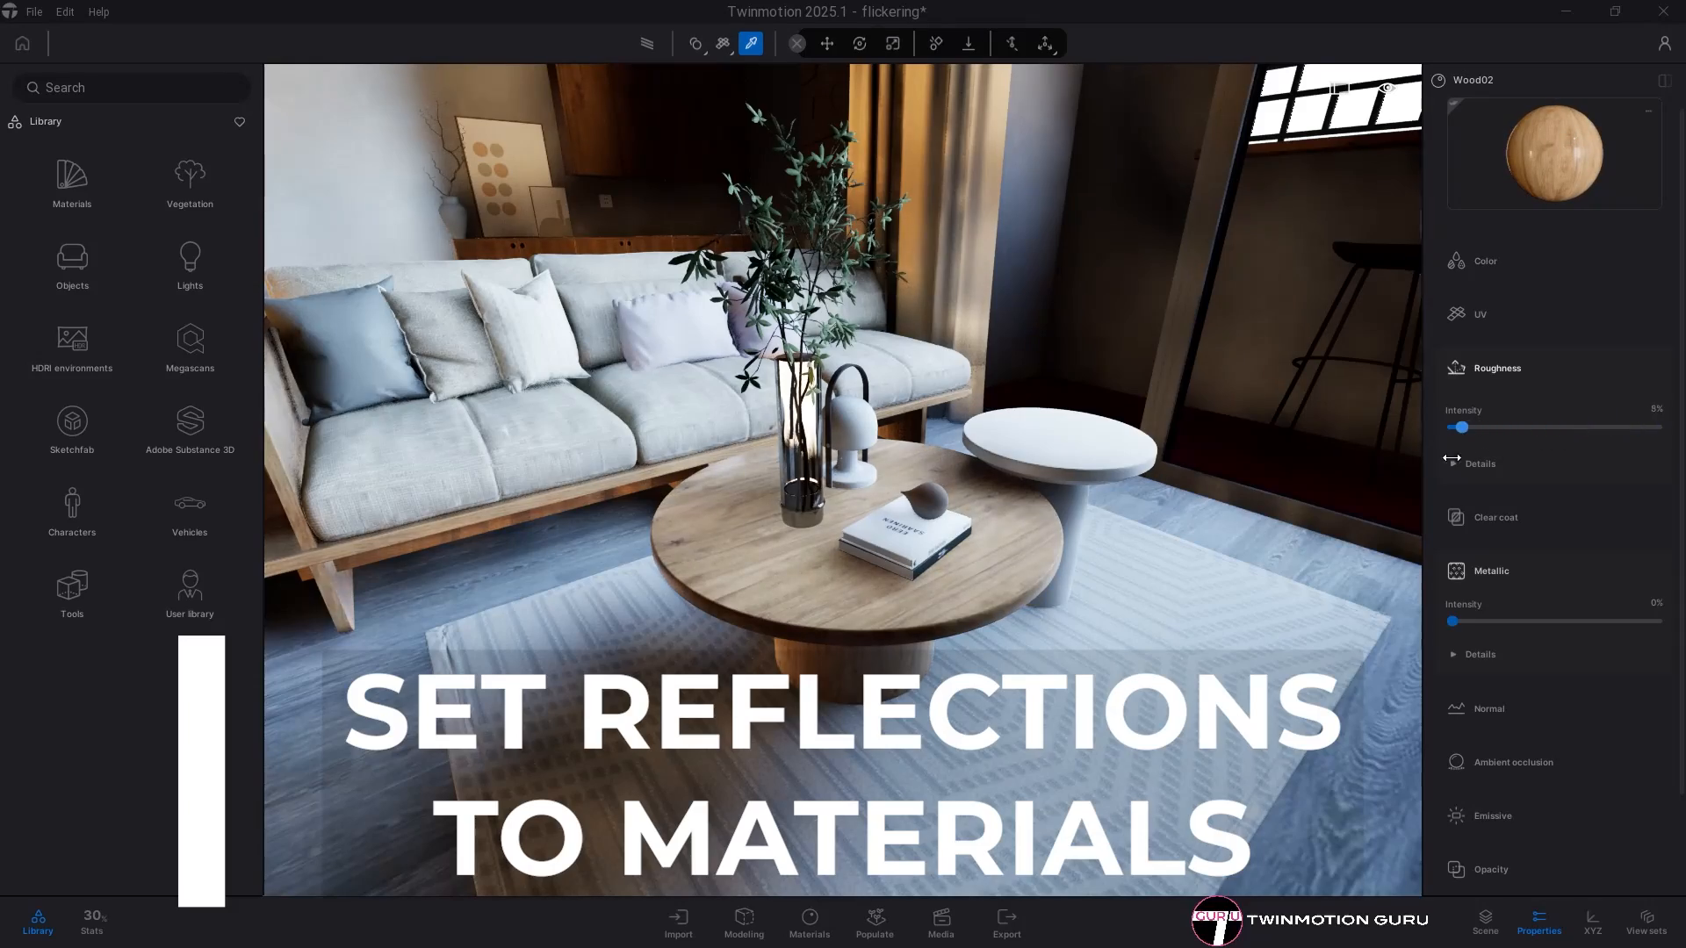
{"action": "key", "text": "w"}
{"action": "left_click_drag", "start_coordinate": [1509, 458], "coordinate": [1399, 442]}
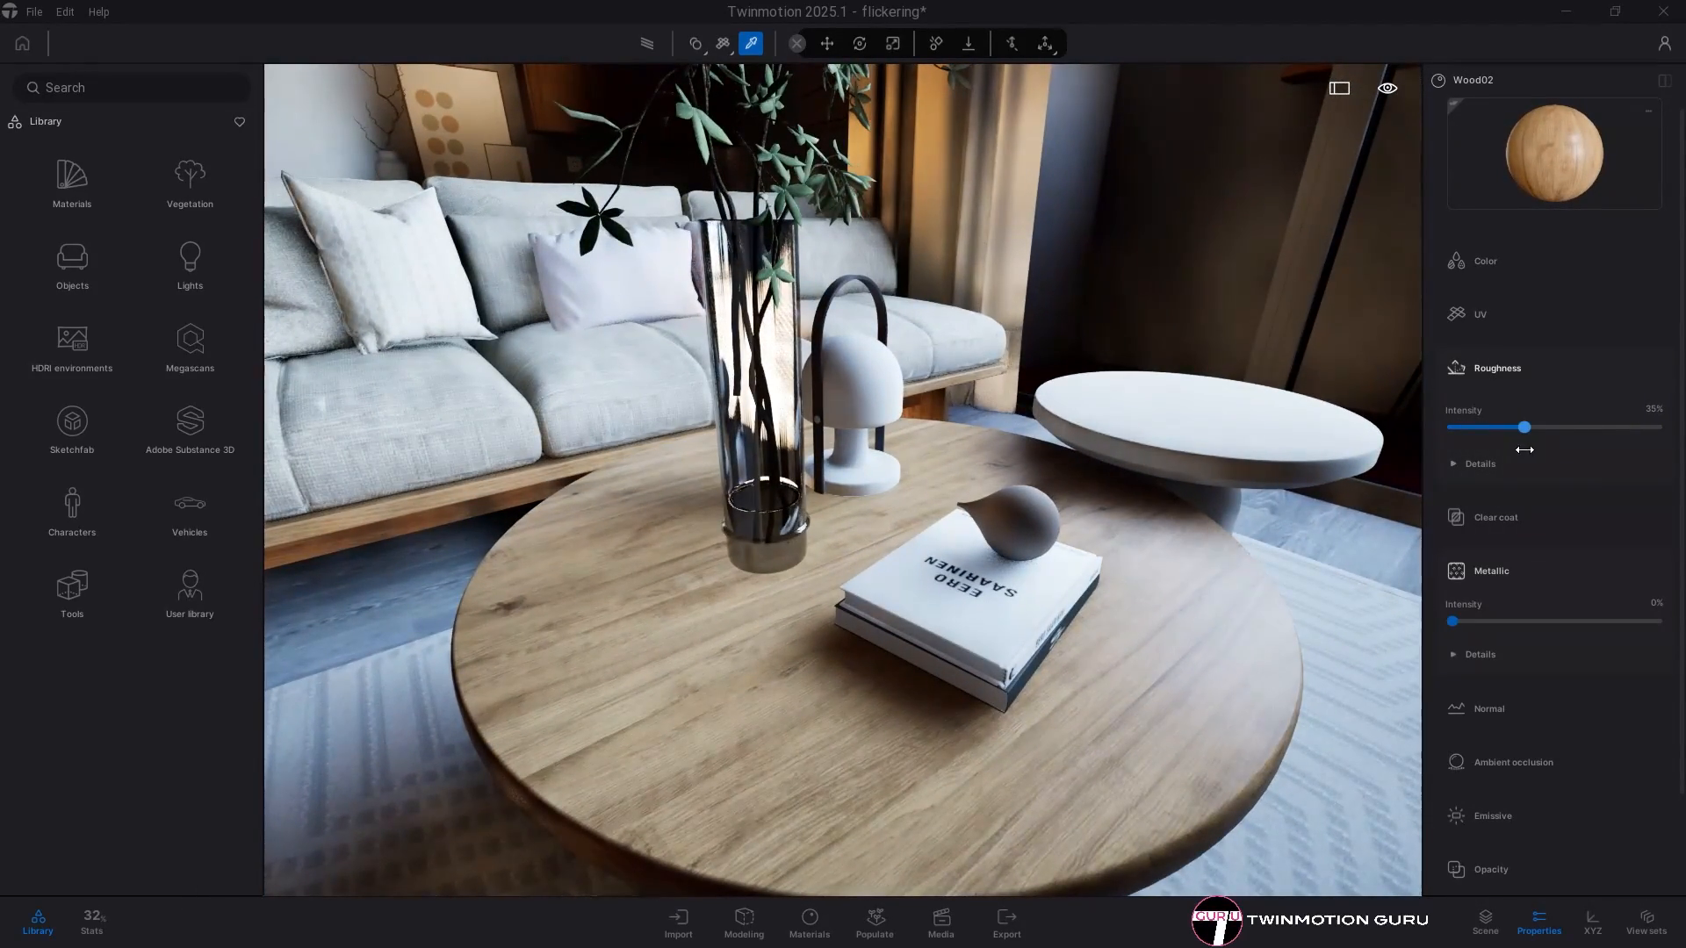
Step: Lower the grey laminate floor's roughness and set the stucco wall's roughness intensity to 54%
{"action": "right_click_drag", "start_coordinate": [1299, 562], "coordinate": [1045, 632]}
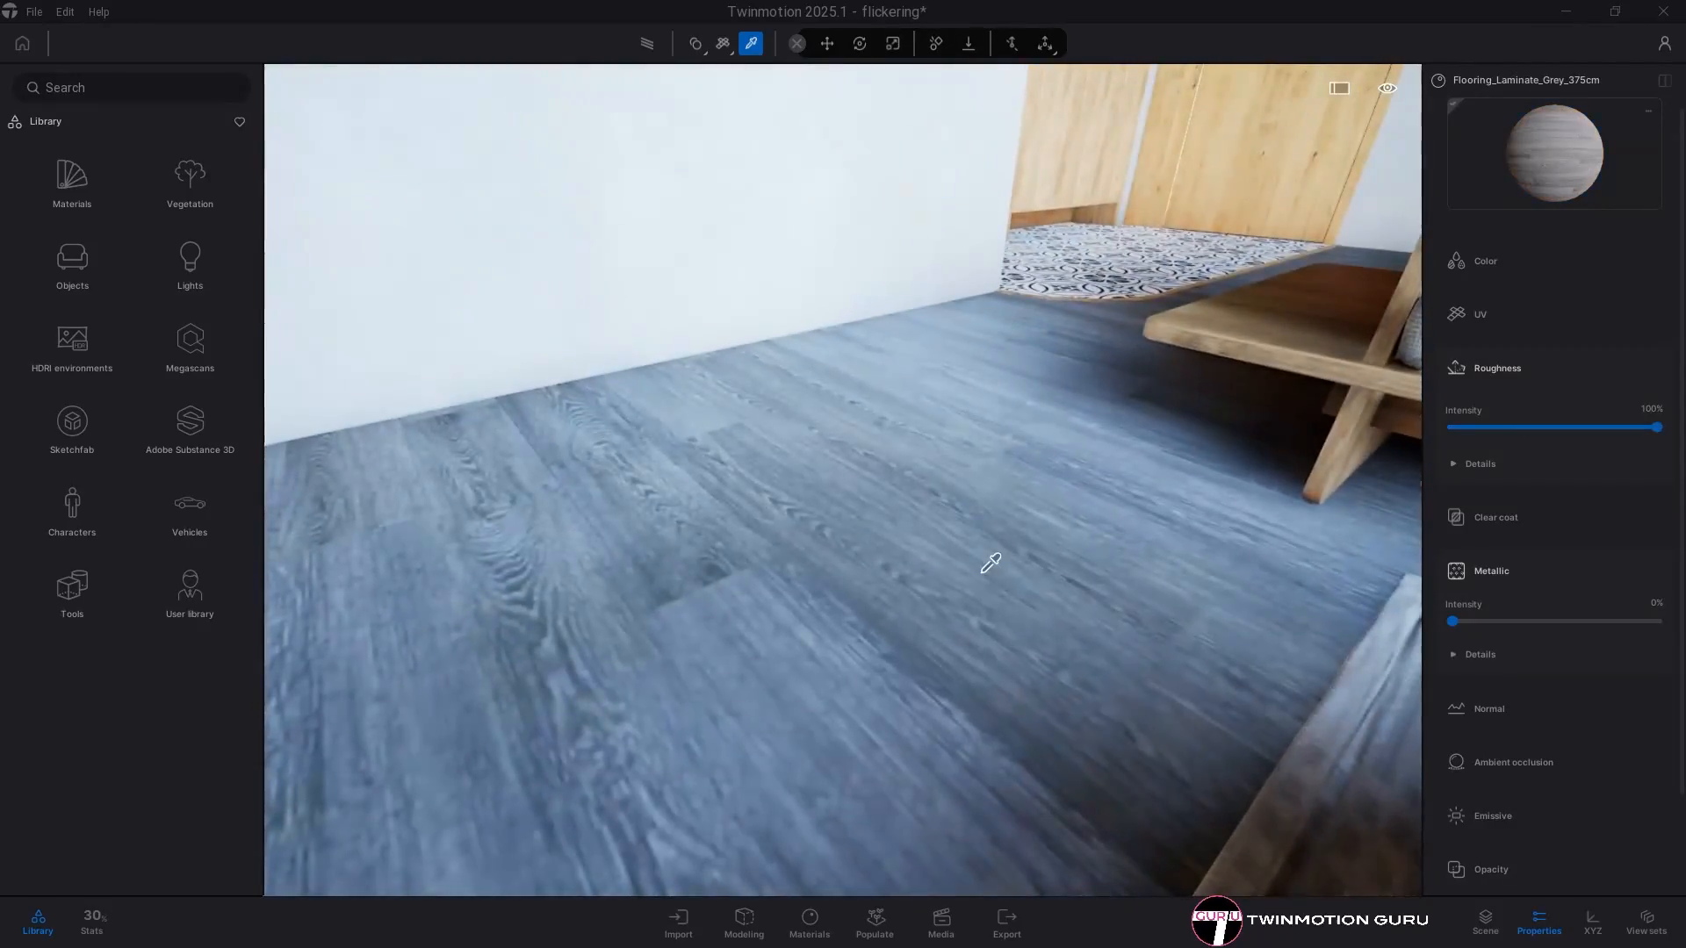
{"action": "left_click_drag", "start_coordinate": [1657, 426], "coordinate": [1524, 427]}
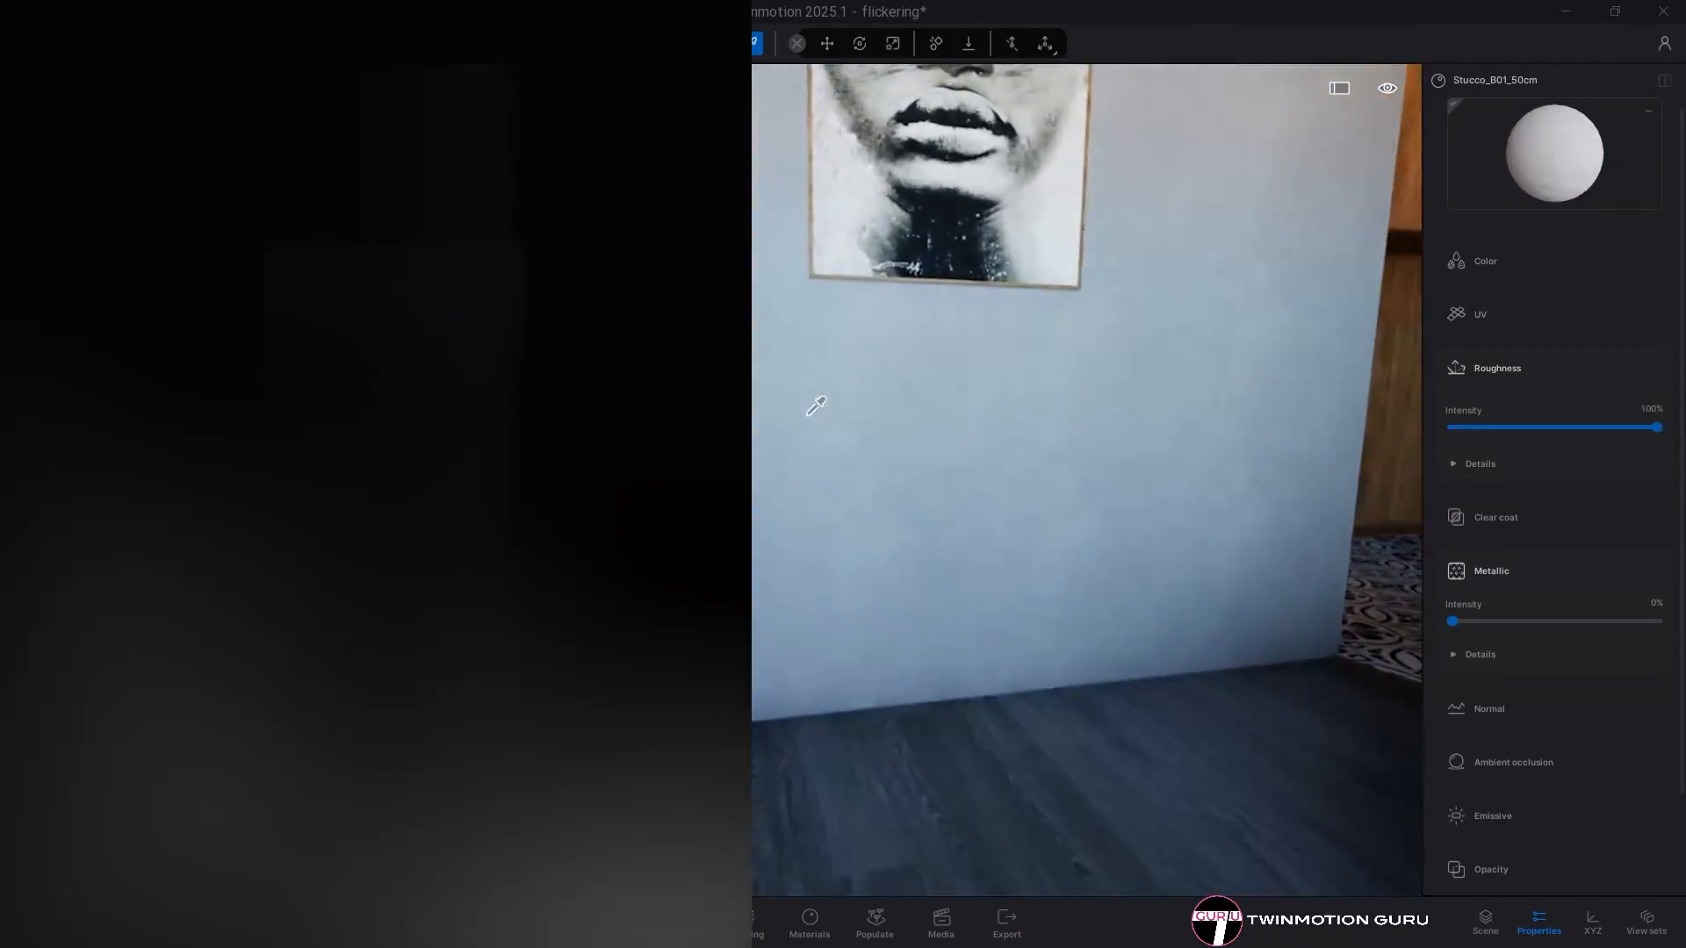
{"action": "left_click_drag", "start_coordinate": [1657, 427], "coordinate": [1523, 439]}
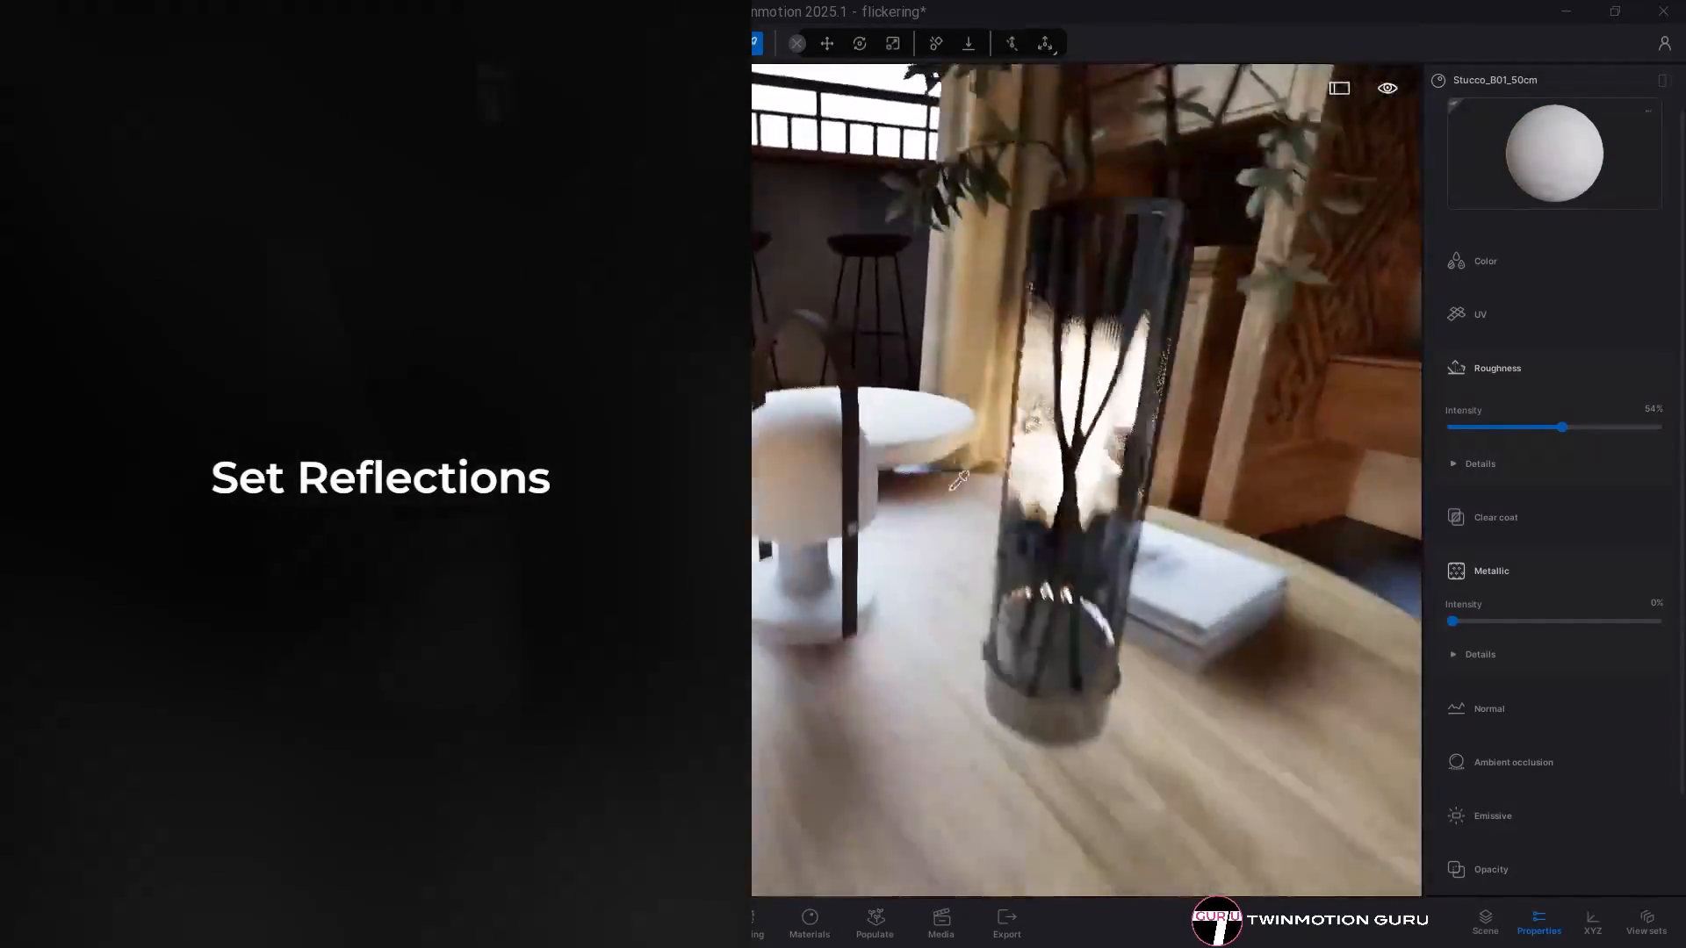
Step: Sample the white JianE_Mtl material and set its roughness intensity to 33%
{"action": "left_click", "coordinate": [922, 492]}
{"action": "left_click_drag", "start_coordinate": [1657, 426], "coordinate": [1520, 427]}
{"action": "left_click", "coordinate": [965, 518]}
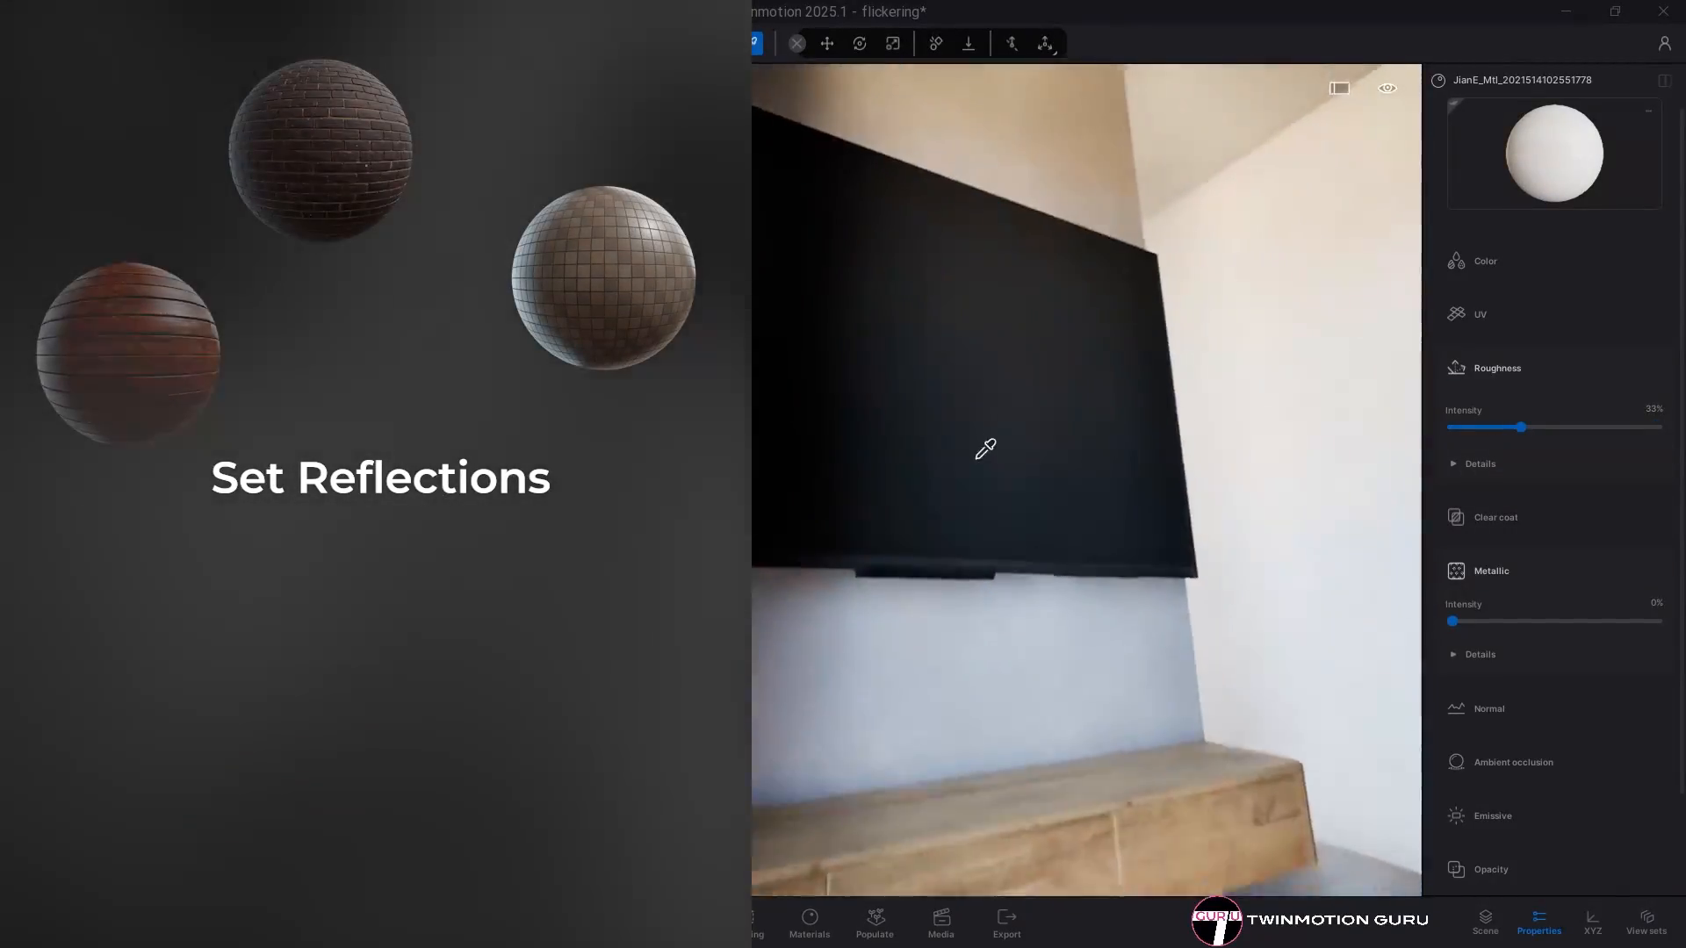
Step: Lower the roughness intensity of the TV's black Color_A05 material and of the material sampled near the wooden door
{"action": "left_click", "coordinate": [978, 444]}
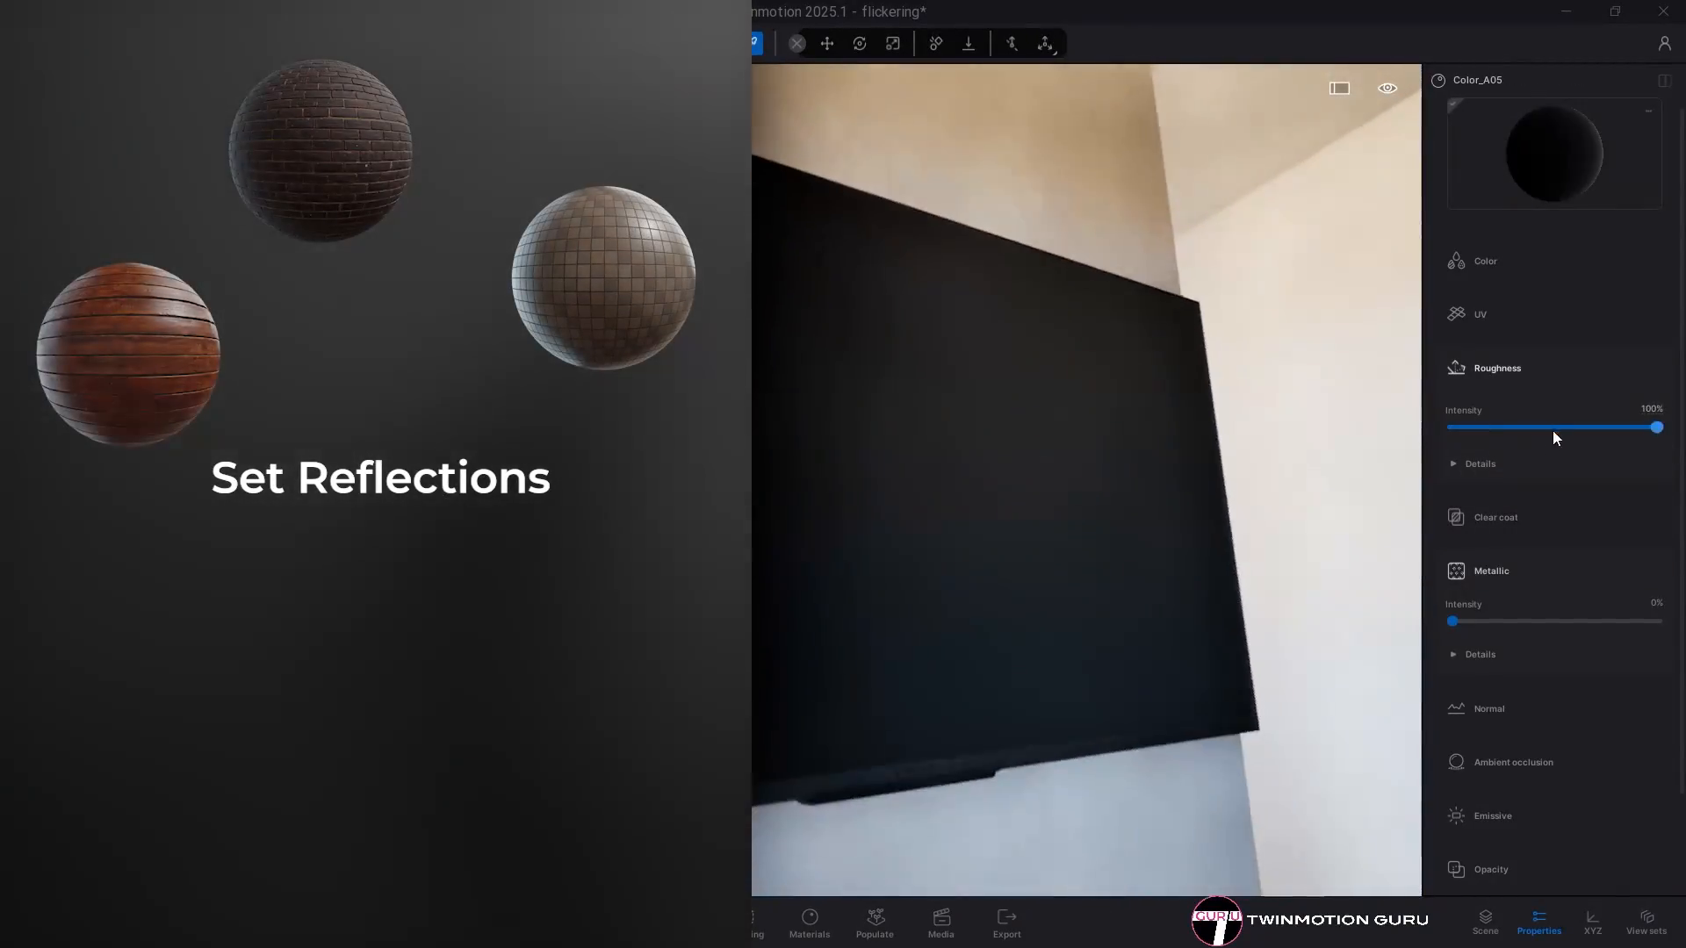
{"action": "mouse_move", "coordinate": [1553, 429]}
{"action": "left_mouse_down"}
{"action": "mouse_move", "coordinate": [1467, 429]}
{"action": "mouse_move", "coordinate": [1545, 427]}
{"action": "left_mouse_up"}
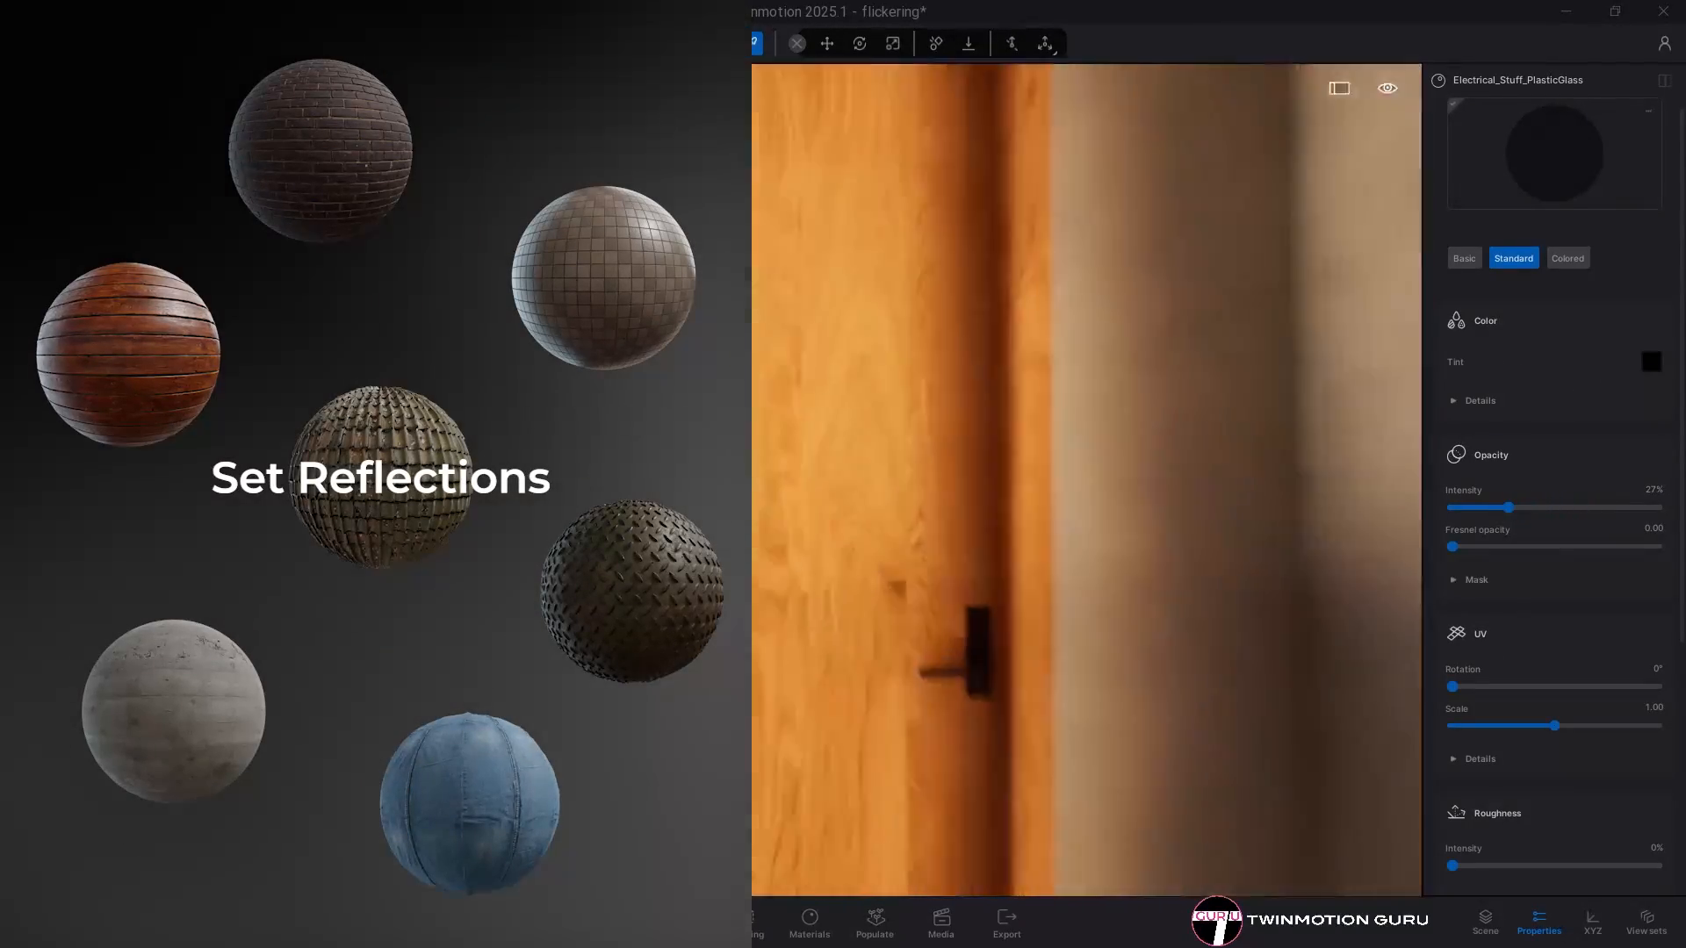
{"action": "left_click", "coordinate": [952, 448]}
{"action": "left_click_drag", "start_coordinate": [1552, 427], "coordinate": [1517, 427]}
{"action": "left_click", "coordinate": [1047, 576]}
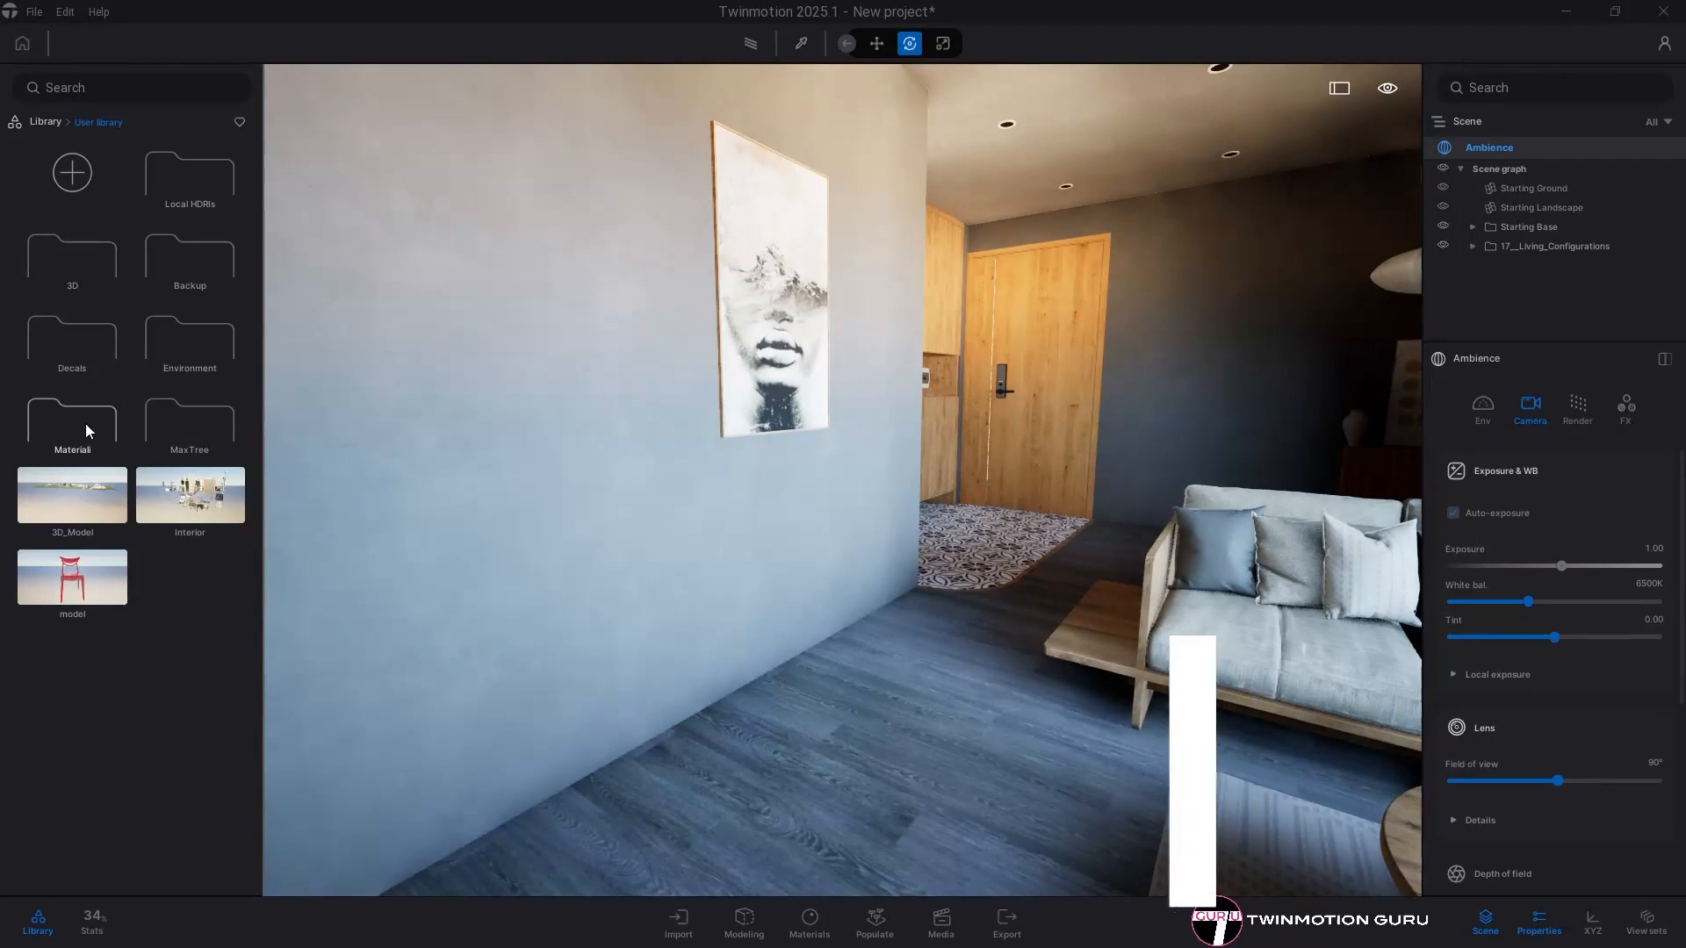
Step: Apply the white Muri material from the user library to the wall with the portrait picture
{"action": "left_click", "coordinate": [86, 424]}
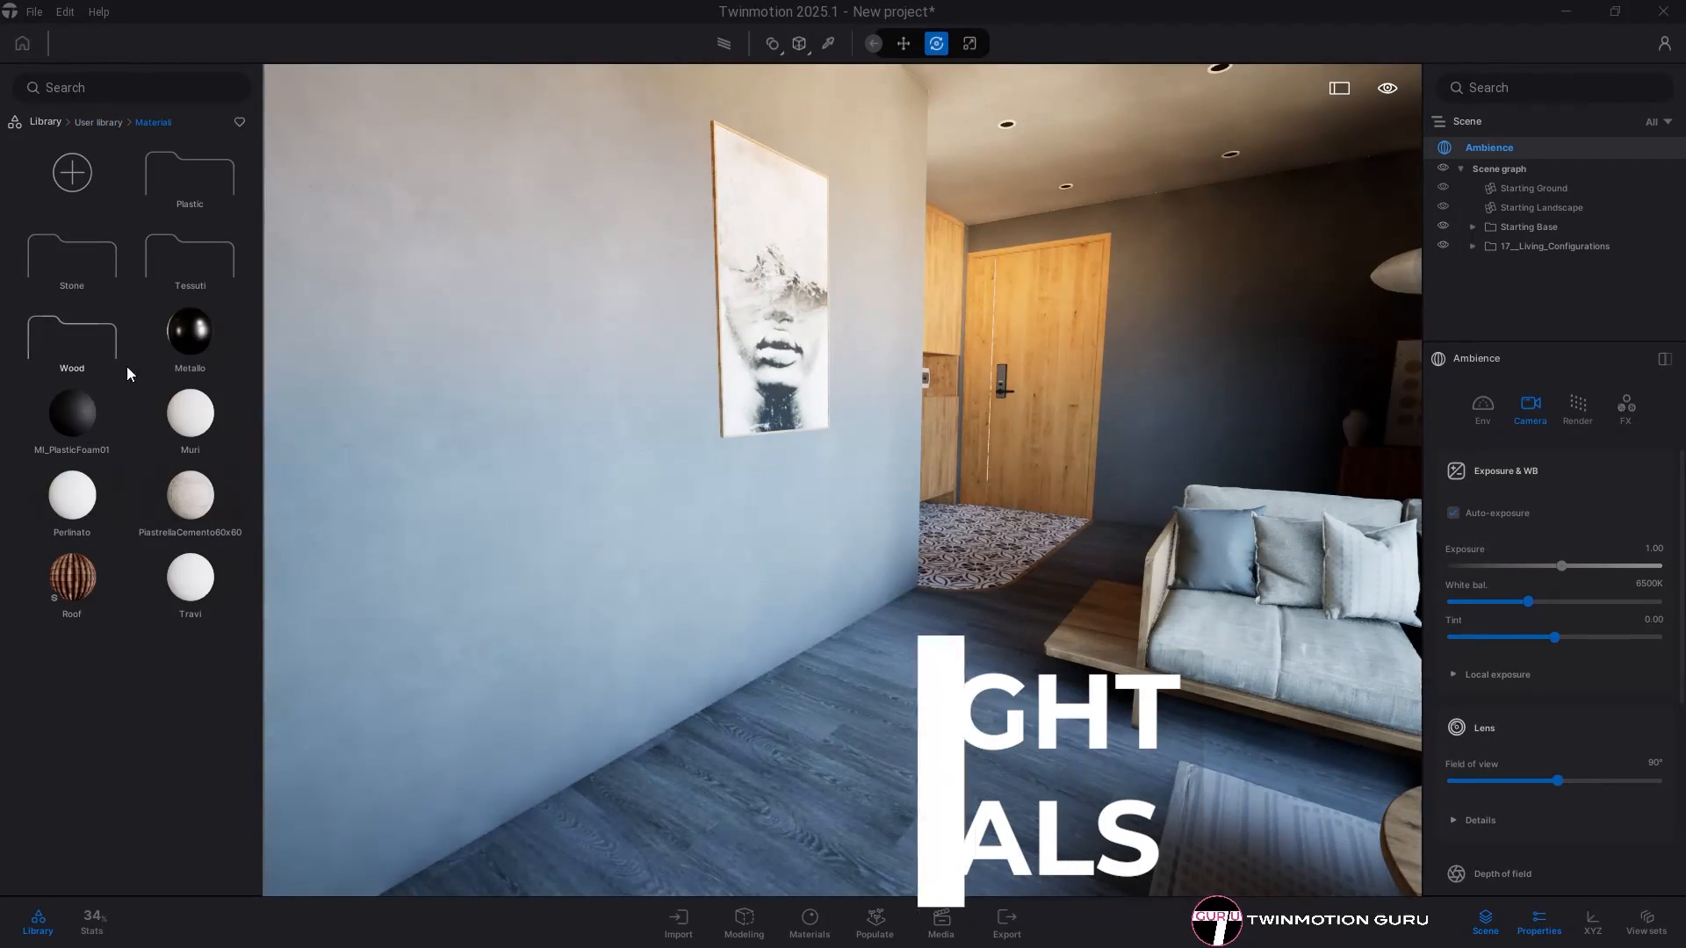
{"action": "left_click_drag", "start_coordinate": [190, 412], "coordinate": [460, 446]}
{"action": "right_click_drag", "start_coordinate": [460, 446], "coordinate": [1050, 504]}
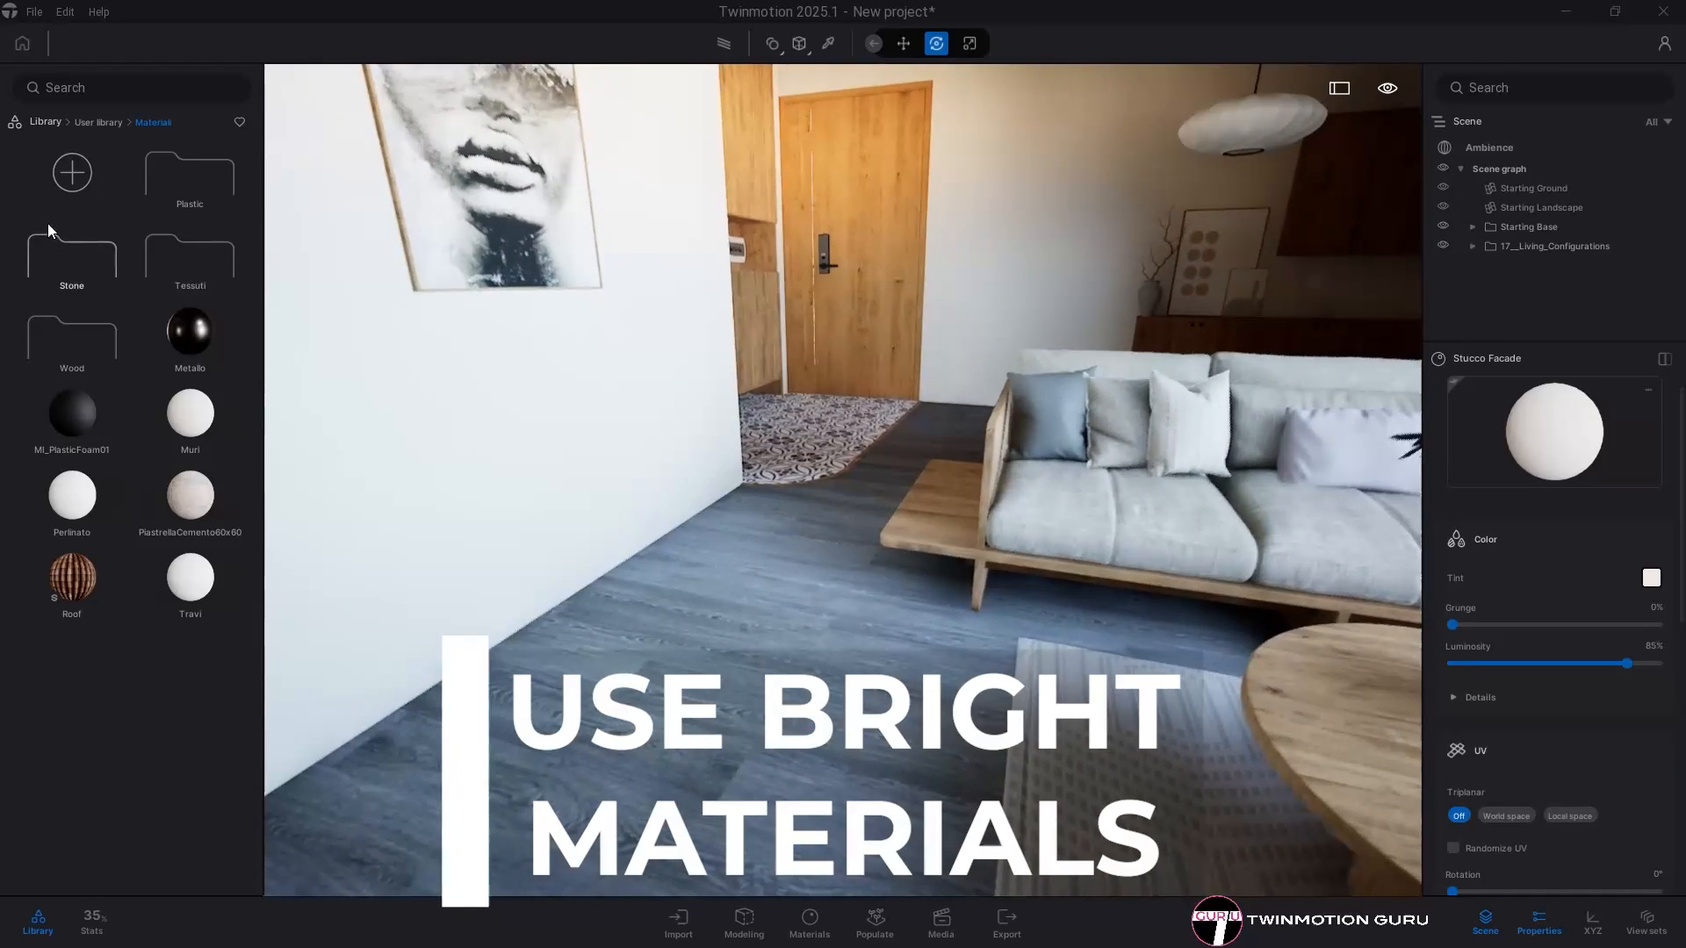
Step: Apply a light Megascans wood parquet surface to the living room floor
{"action": "left_click", "coordinate": [51, 124]}
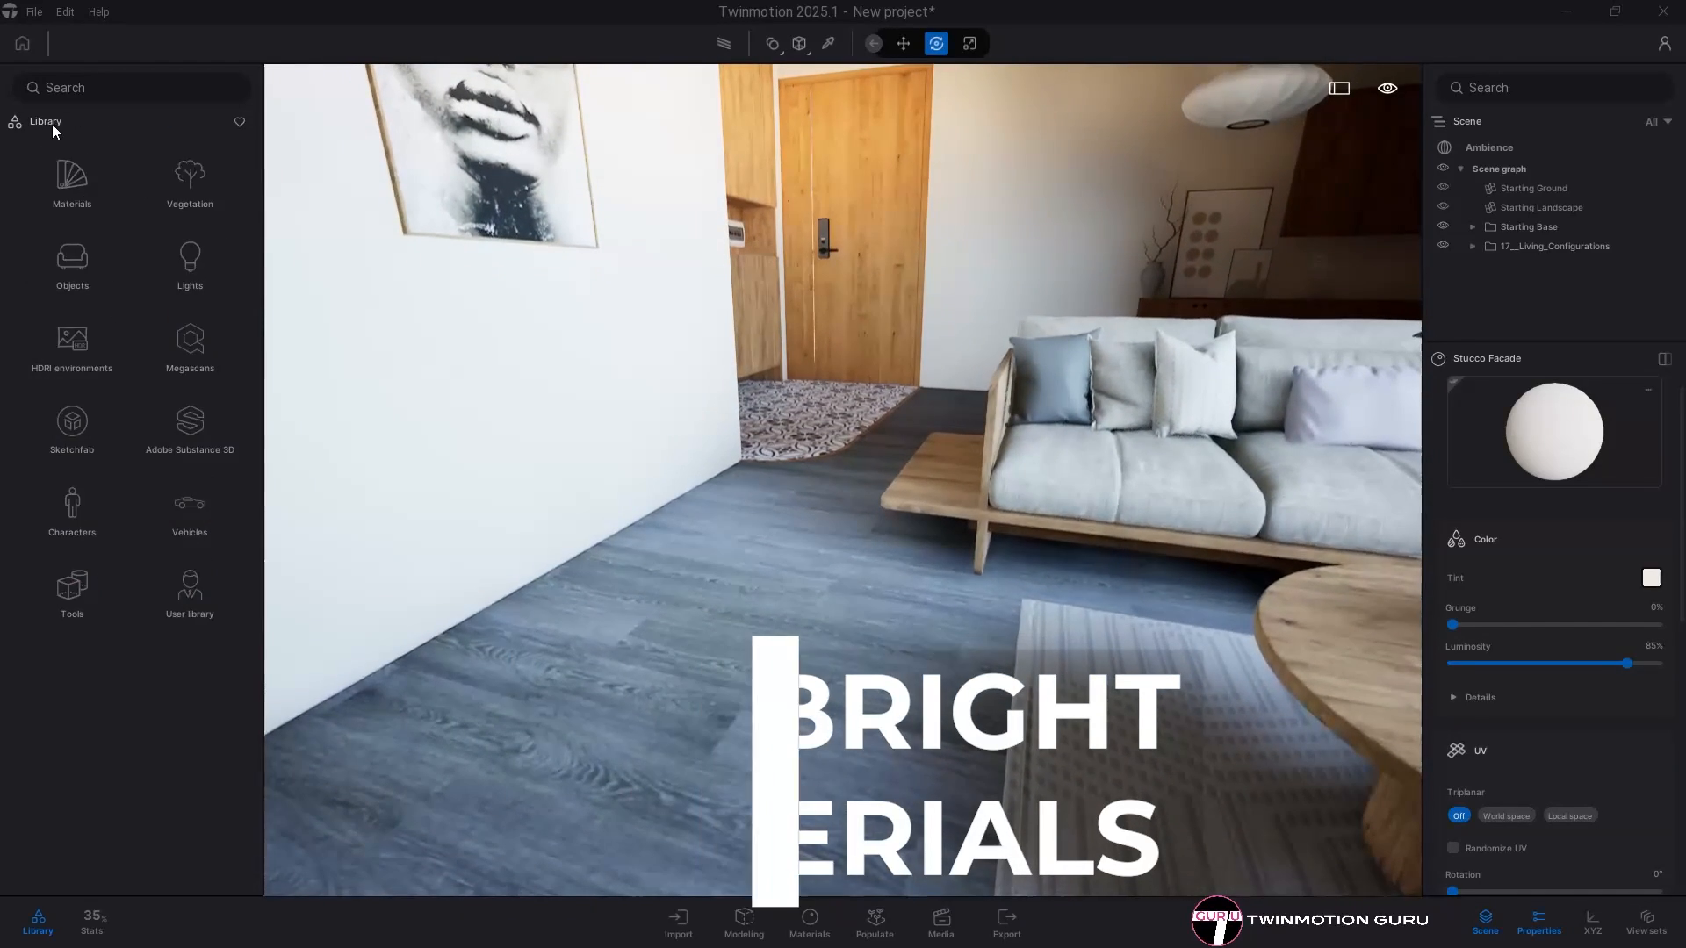
{"action": "left_click", "coordinate": [77, 259]}
{"action": "left_click", "coordinate": [81, 260]}
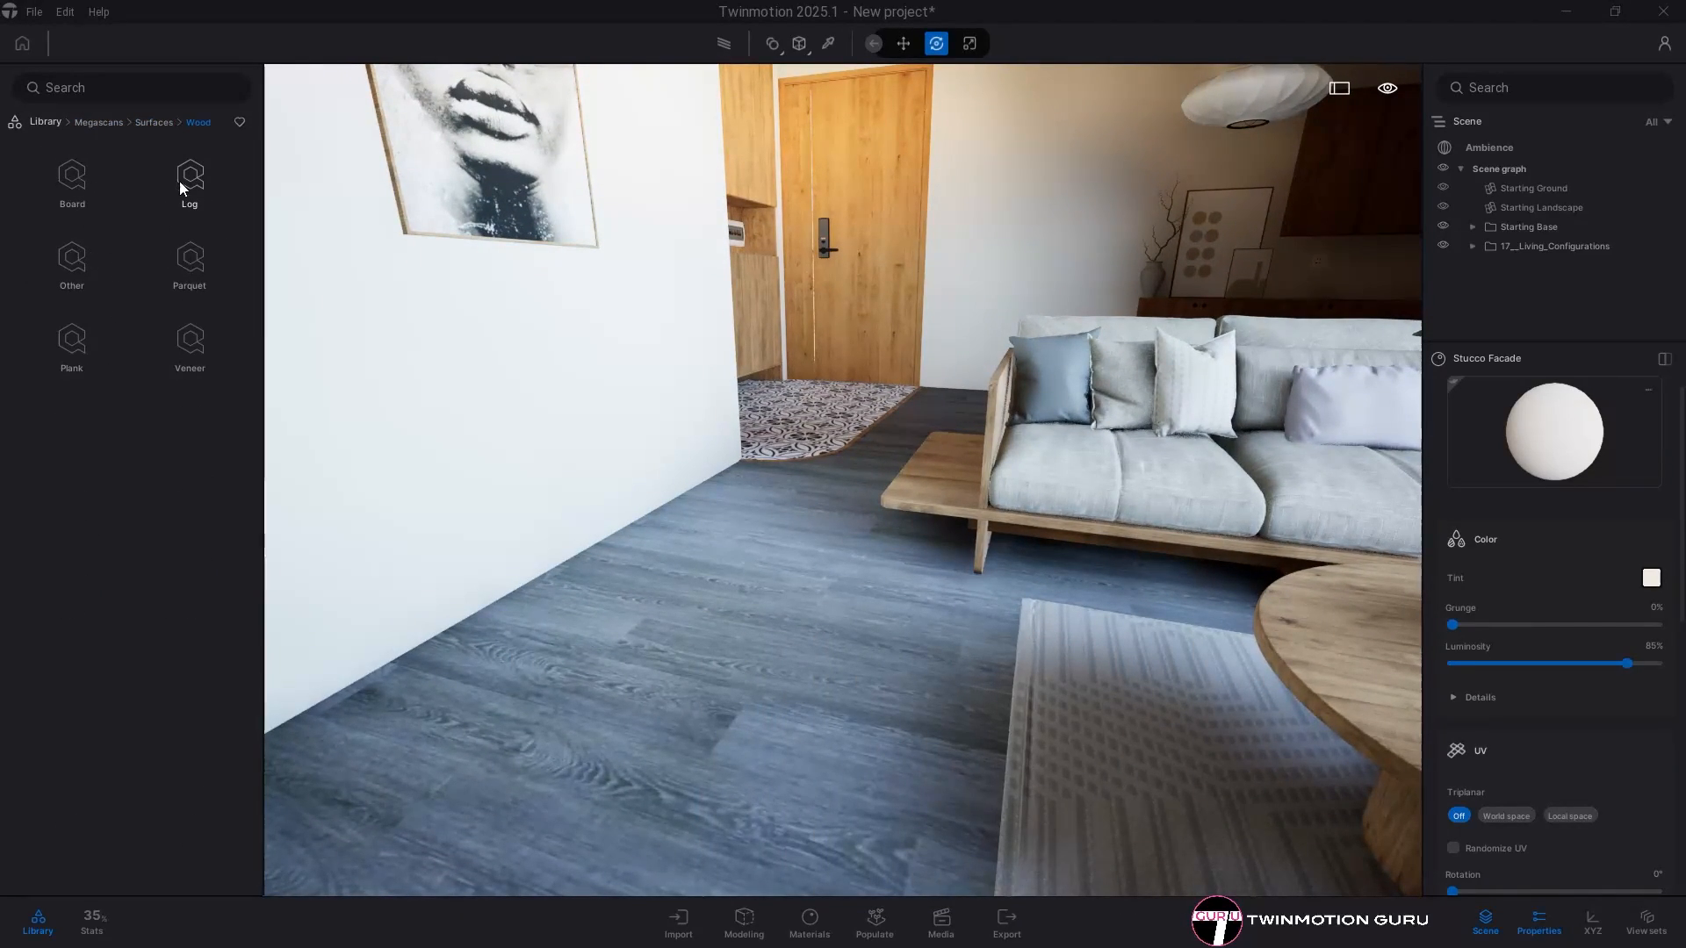
{"action": "left_click", "coordinate": [179, 181]}
{"action": "left_click_drag", "start_coordinate": [190, 255], "coordinate": [606, 641]}
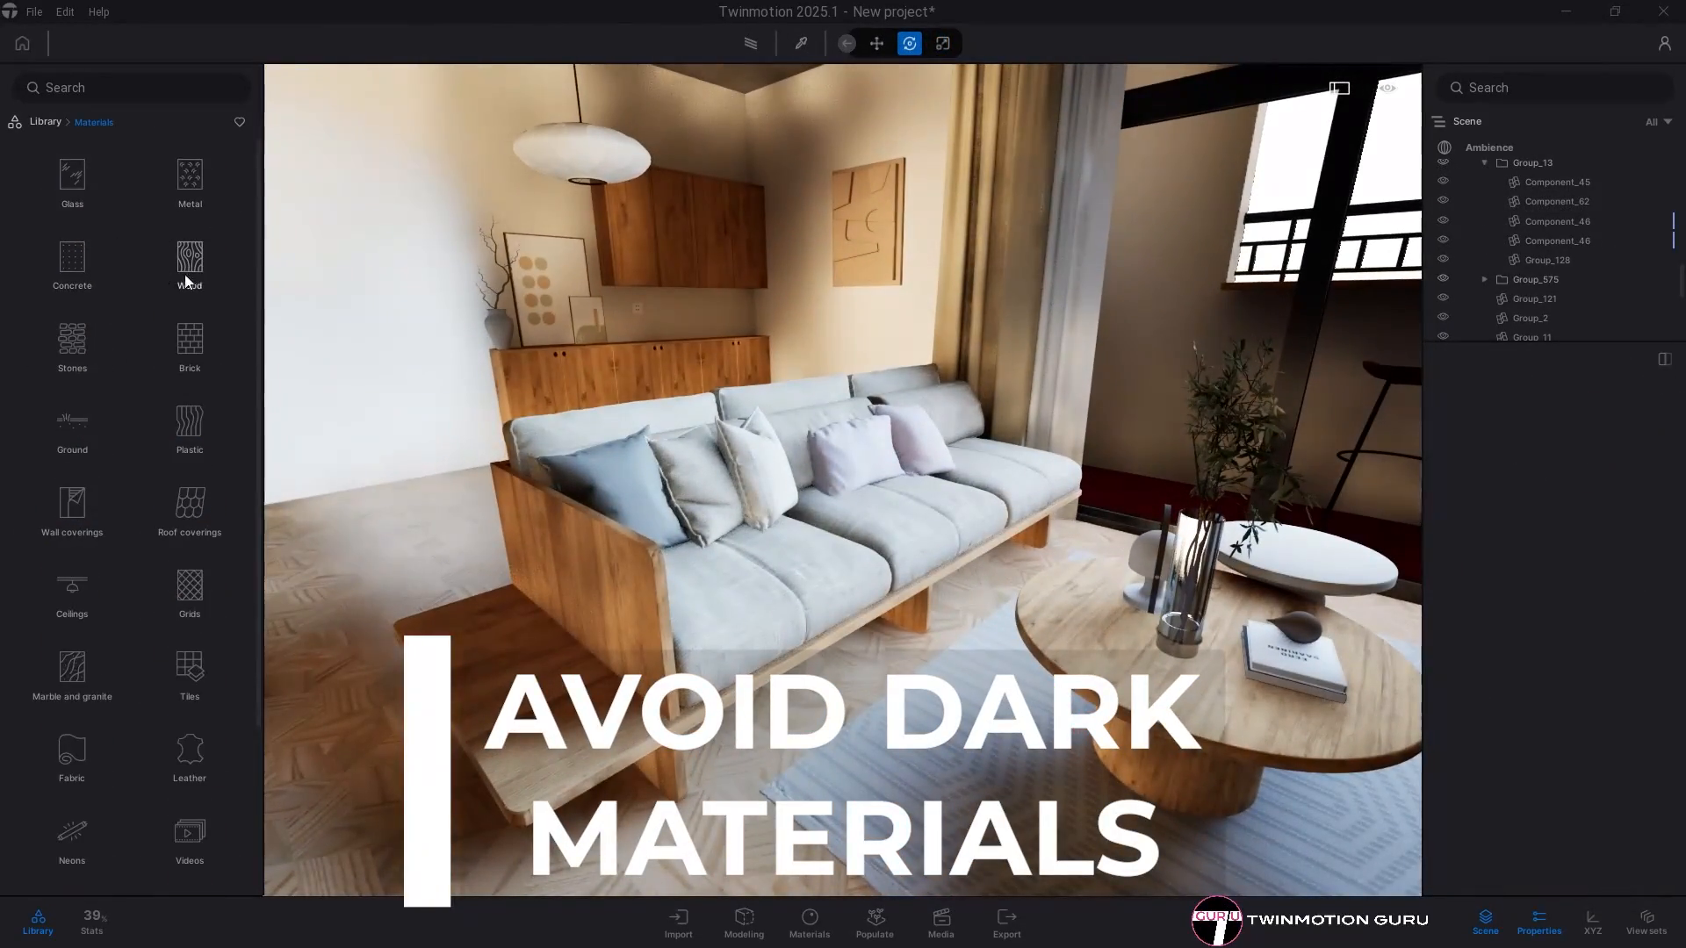
Step: Apply the dark Chestnut 05 G wood material to the living room furniture and inspect the room with it
{"action": "left_click", "coordinate": [187, 280]}
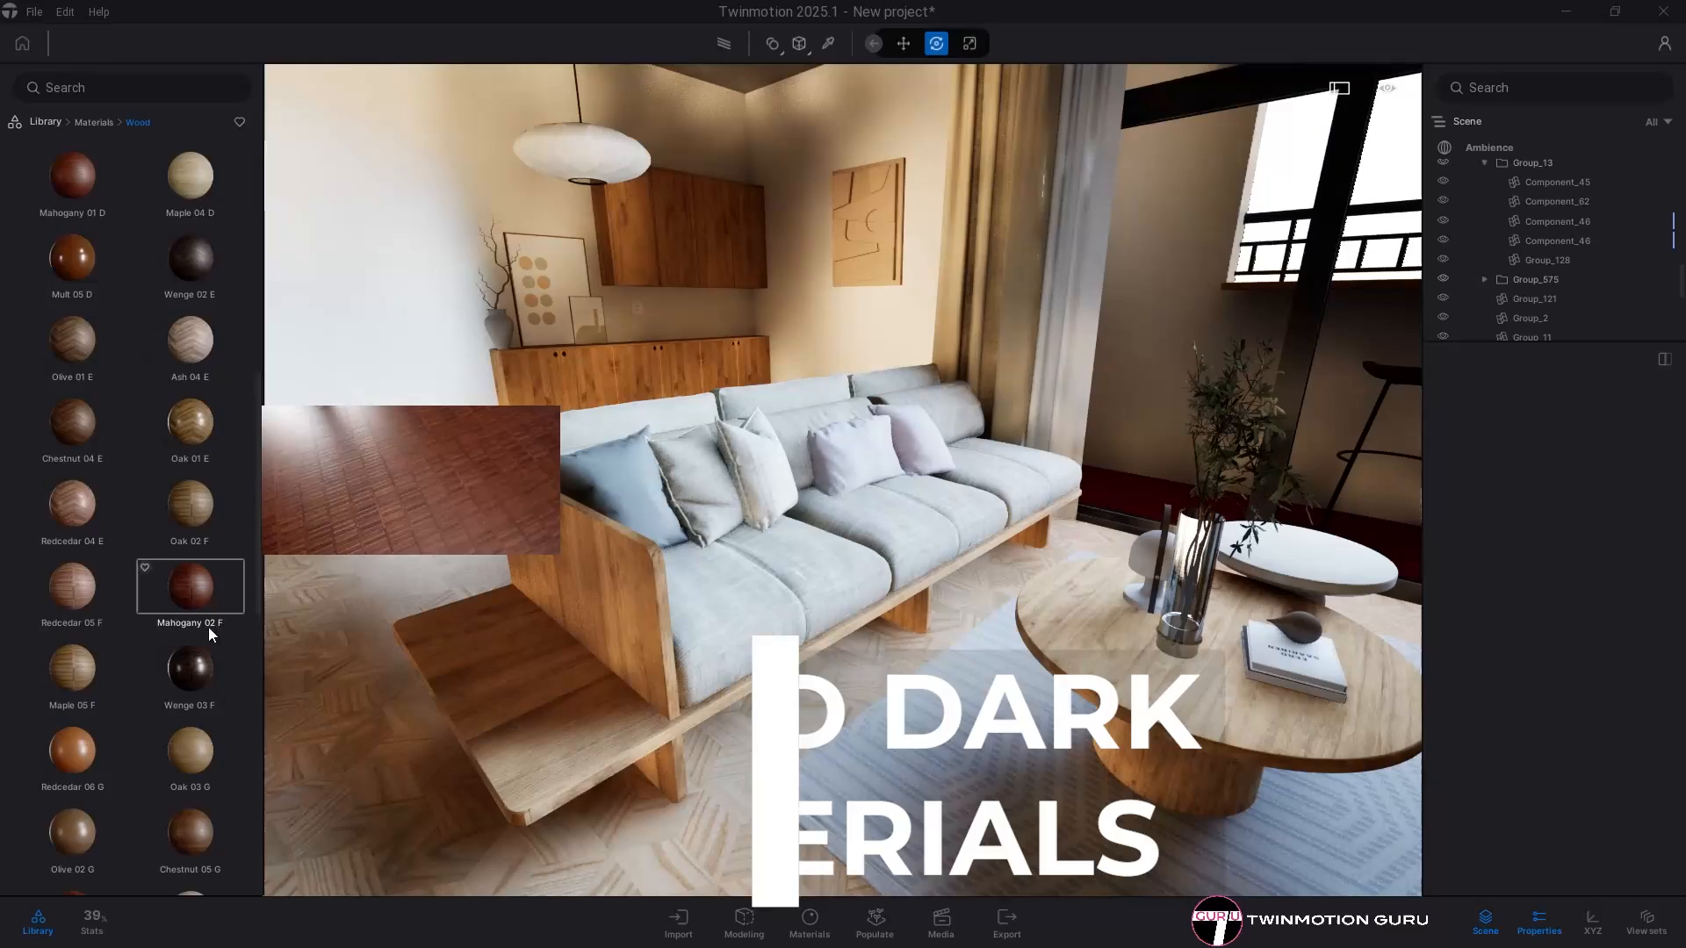
{"action": "scroll", "coordinate": [206, 632], "scroll_direction": "down", "scroll_amount": 5}
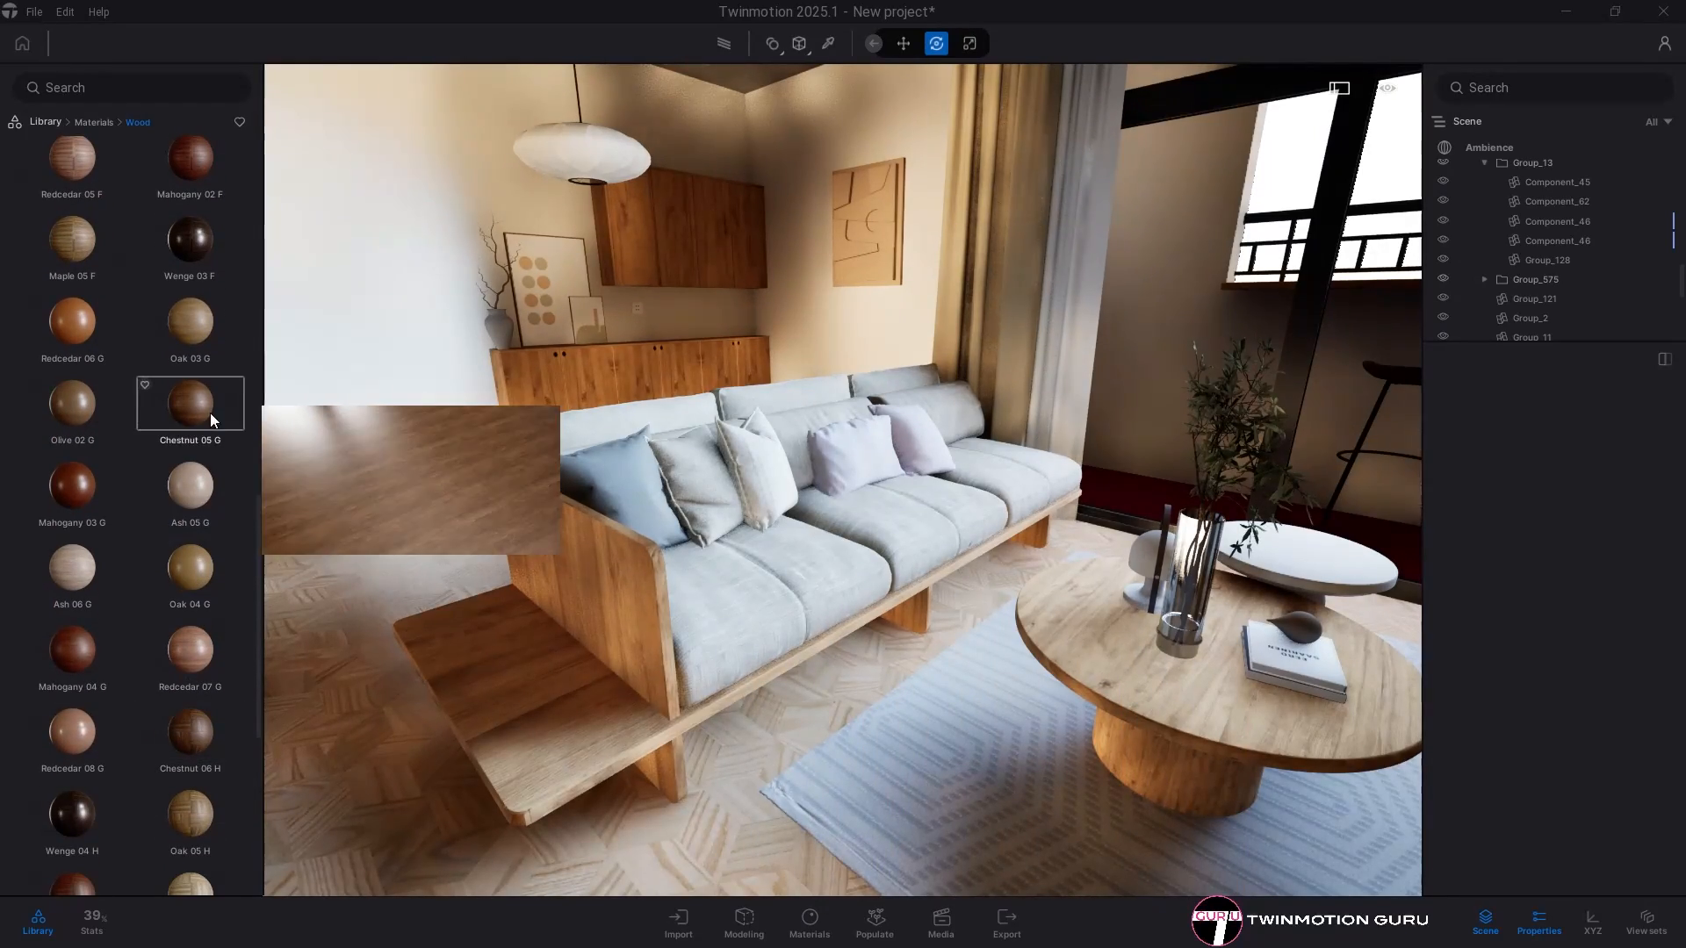
{"action": "left_click_drag", "start_coordinate": [209, 413], "coordinate": [518, 666]}
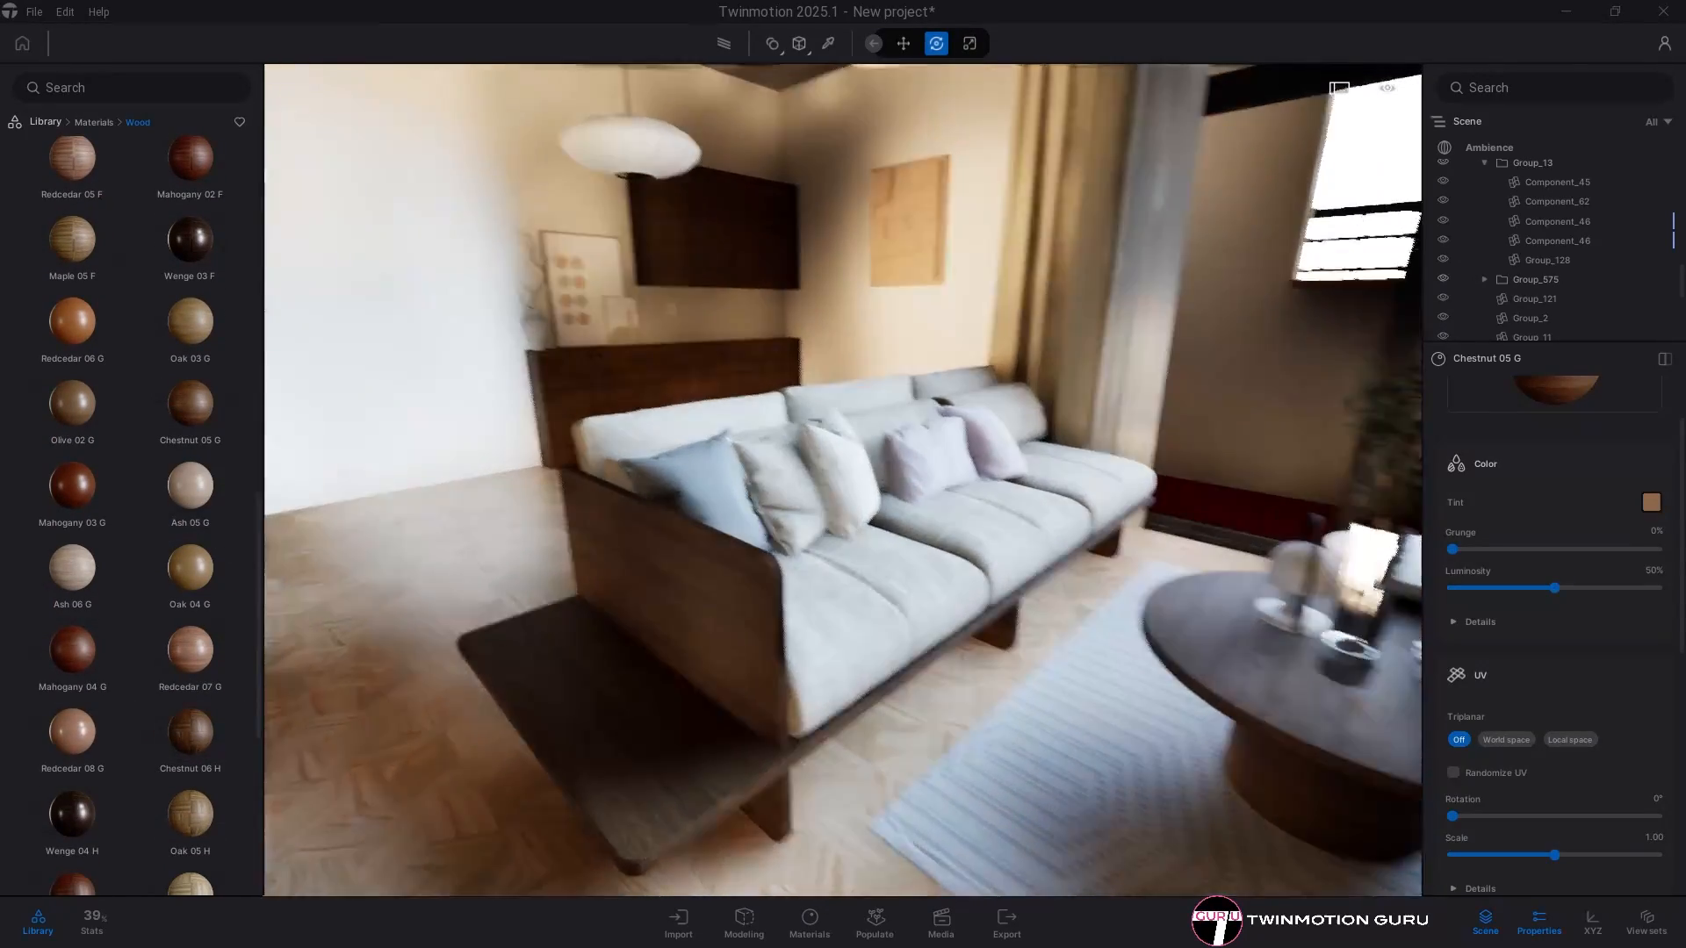
{"action": "key", "text": "a"}
{"action": "right_click_drag", "start_coordinate": [655, 583], "coordinate": [527, 579]}
{"action": "key", "text": "w"}
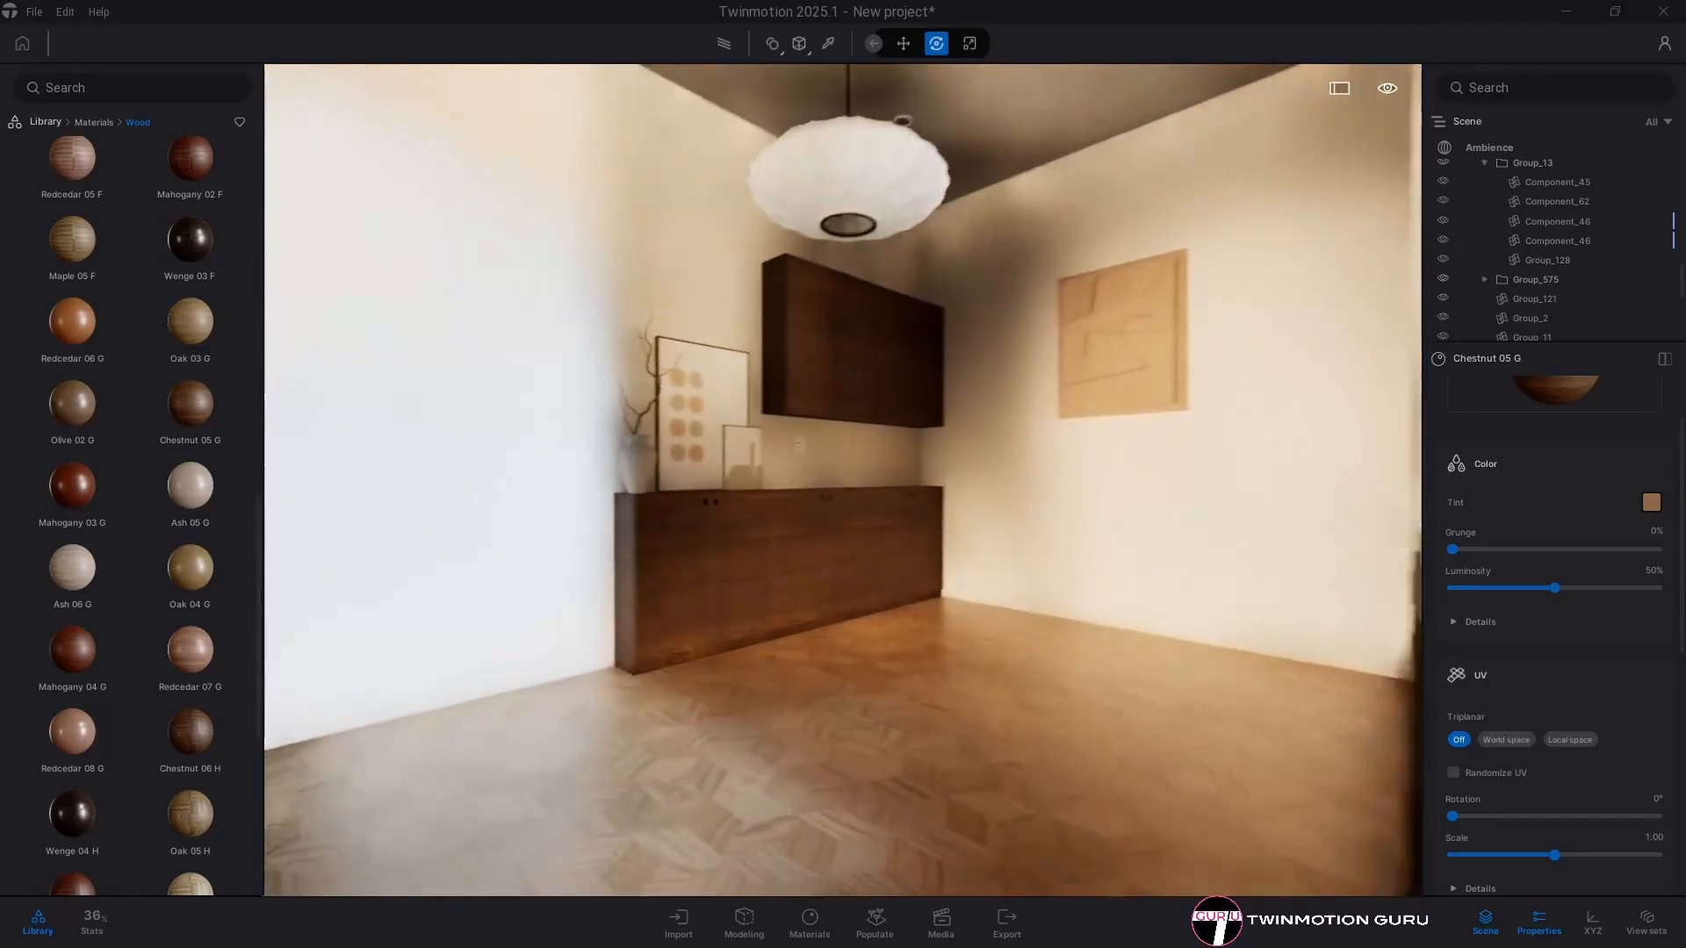
{"action": "key", "text": "s"}
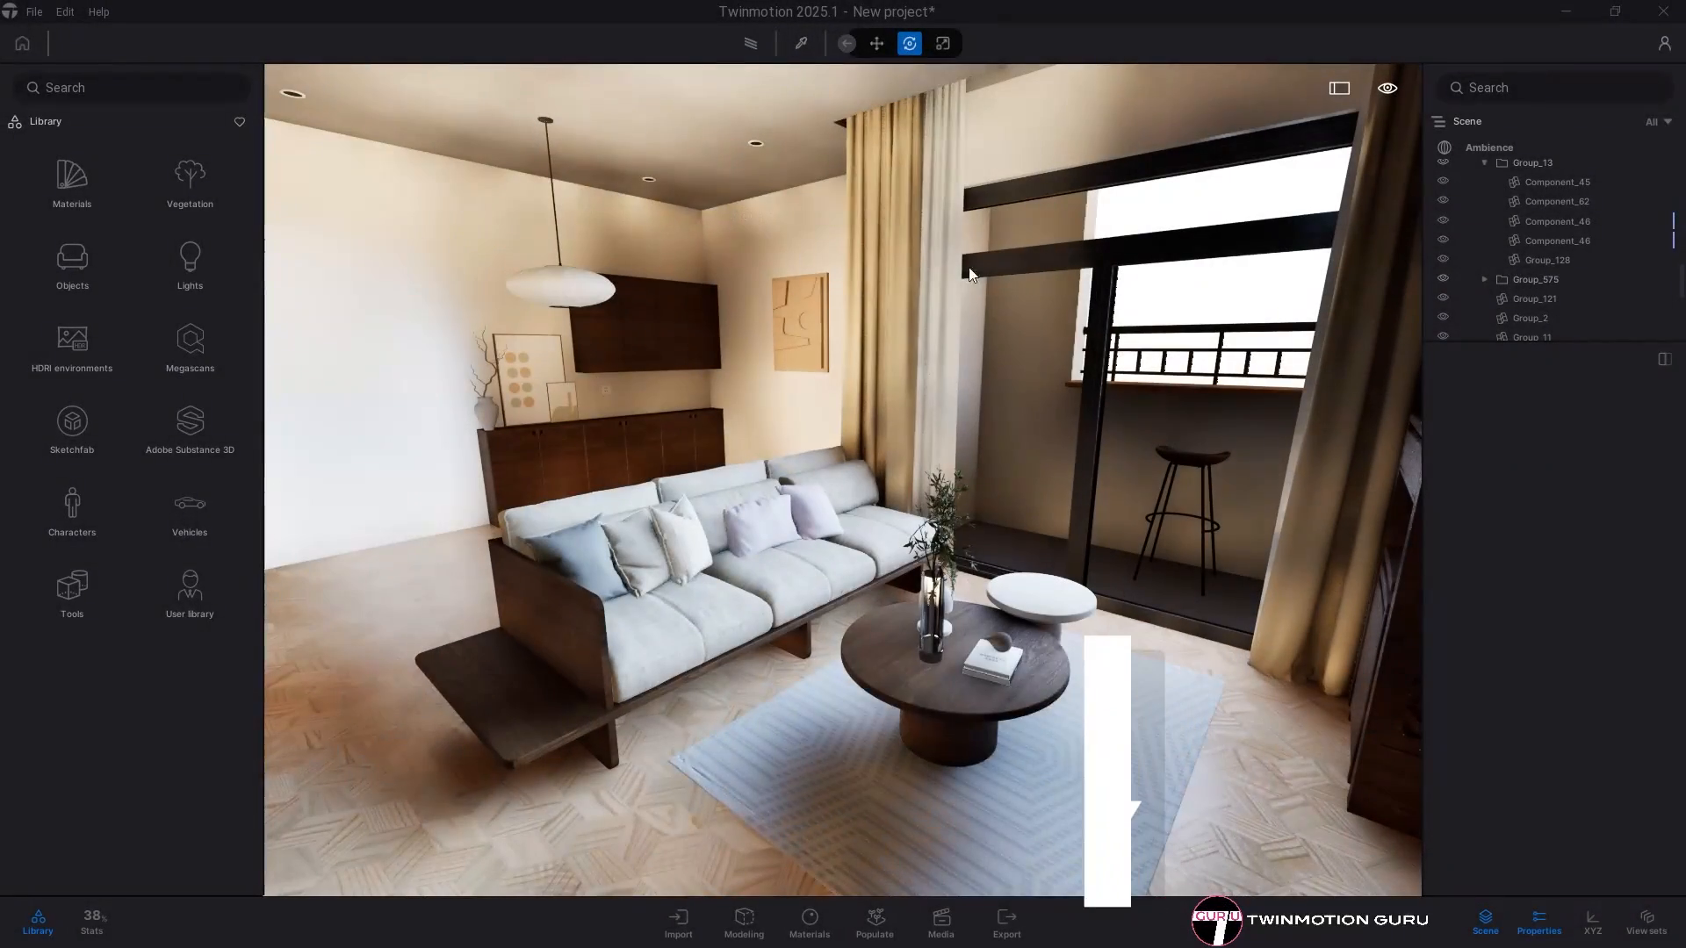
Step: In the Ambience environment settings, adjust the sun's north offset to about 273° and the time of day to 09:58
{"action": "left_click", "coordinate": [1489, 148]}
{"action": "left_click_drag", "start_coordinate": [1466, 665], "coordinate": [1606, 668]}
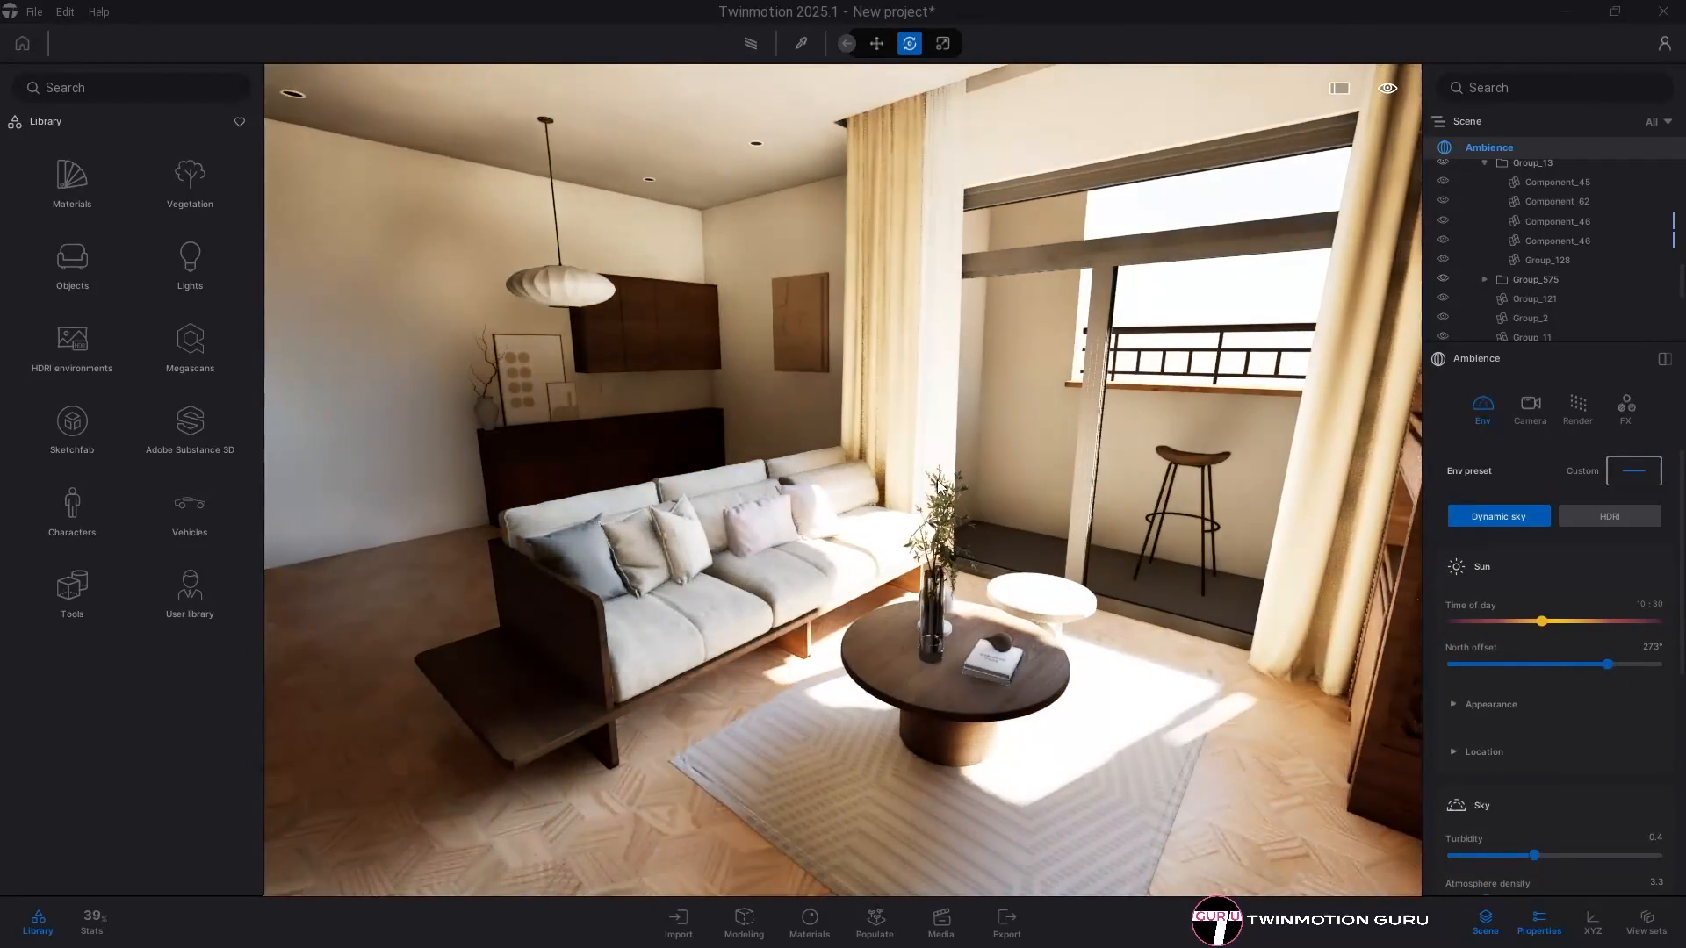
{"action": "left_click_drag", "start_coordinate": [1542, 623], "coordinate": [1535, 622]}
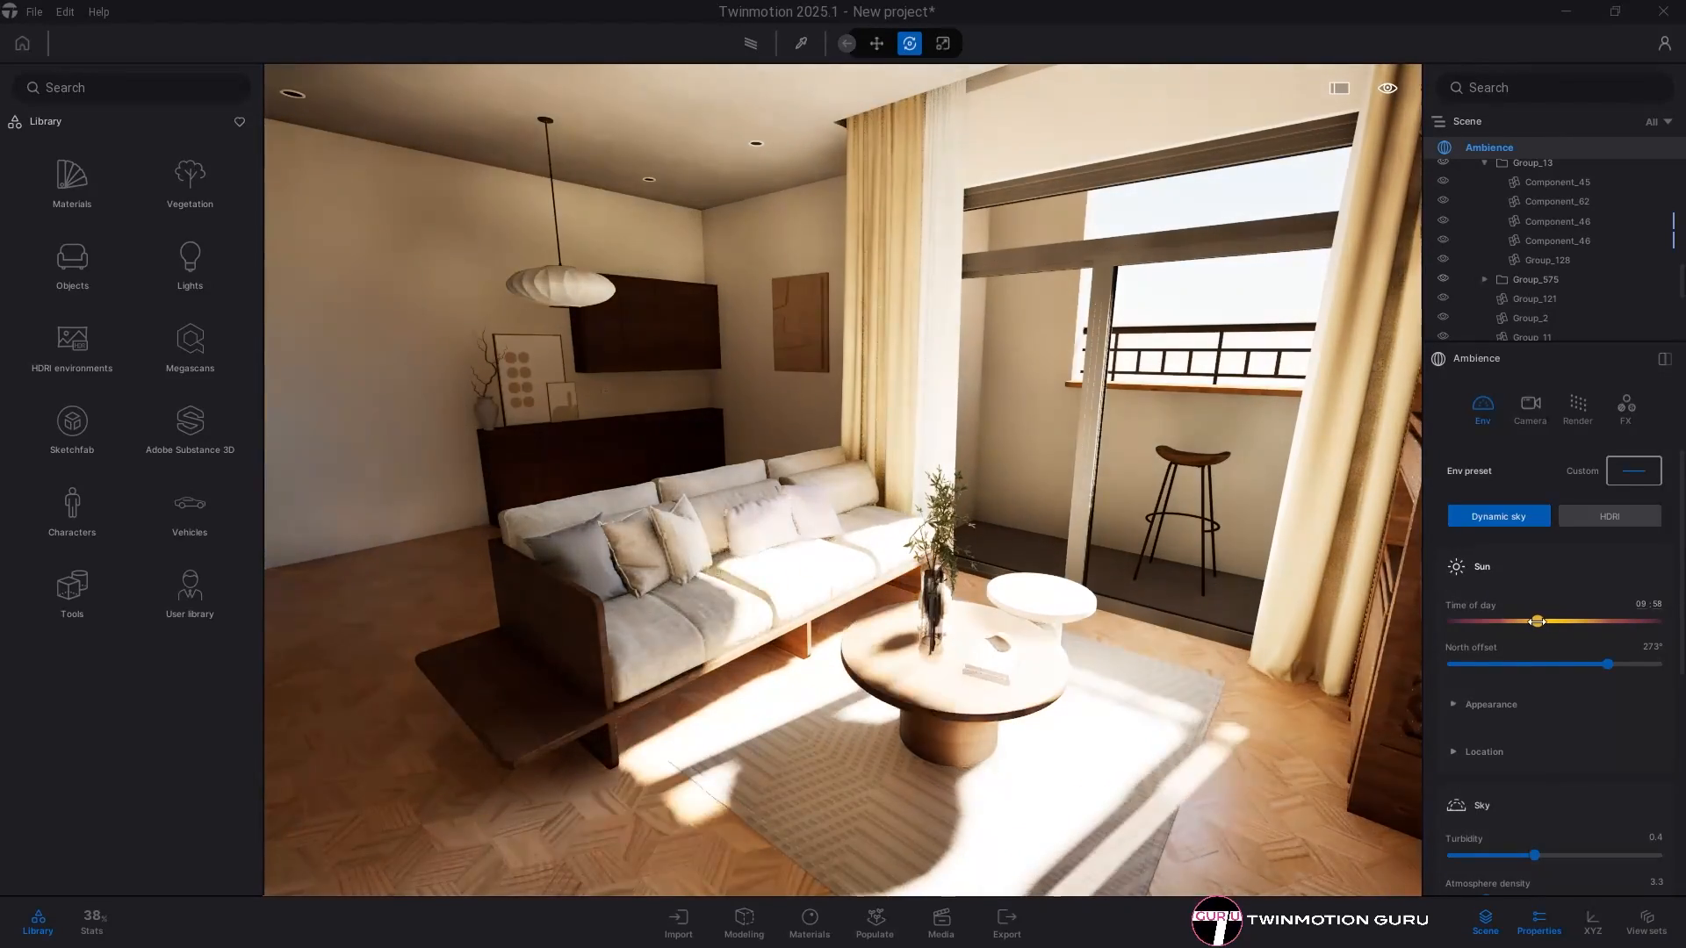
{"action": "left_click_drag", "start_coordinate": [1614, 662], "coordinate": [1617, 662]}
{"action": "right_click_drag", "start_coordinate": [1142, 518], "coordinate": [902, 357]}
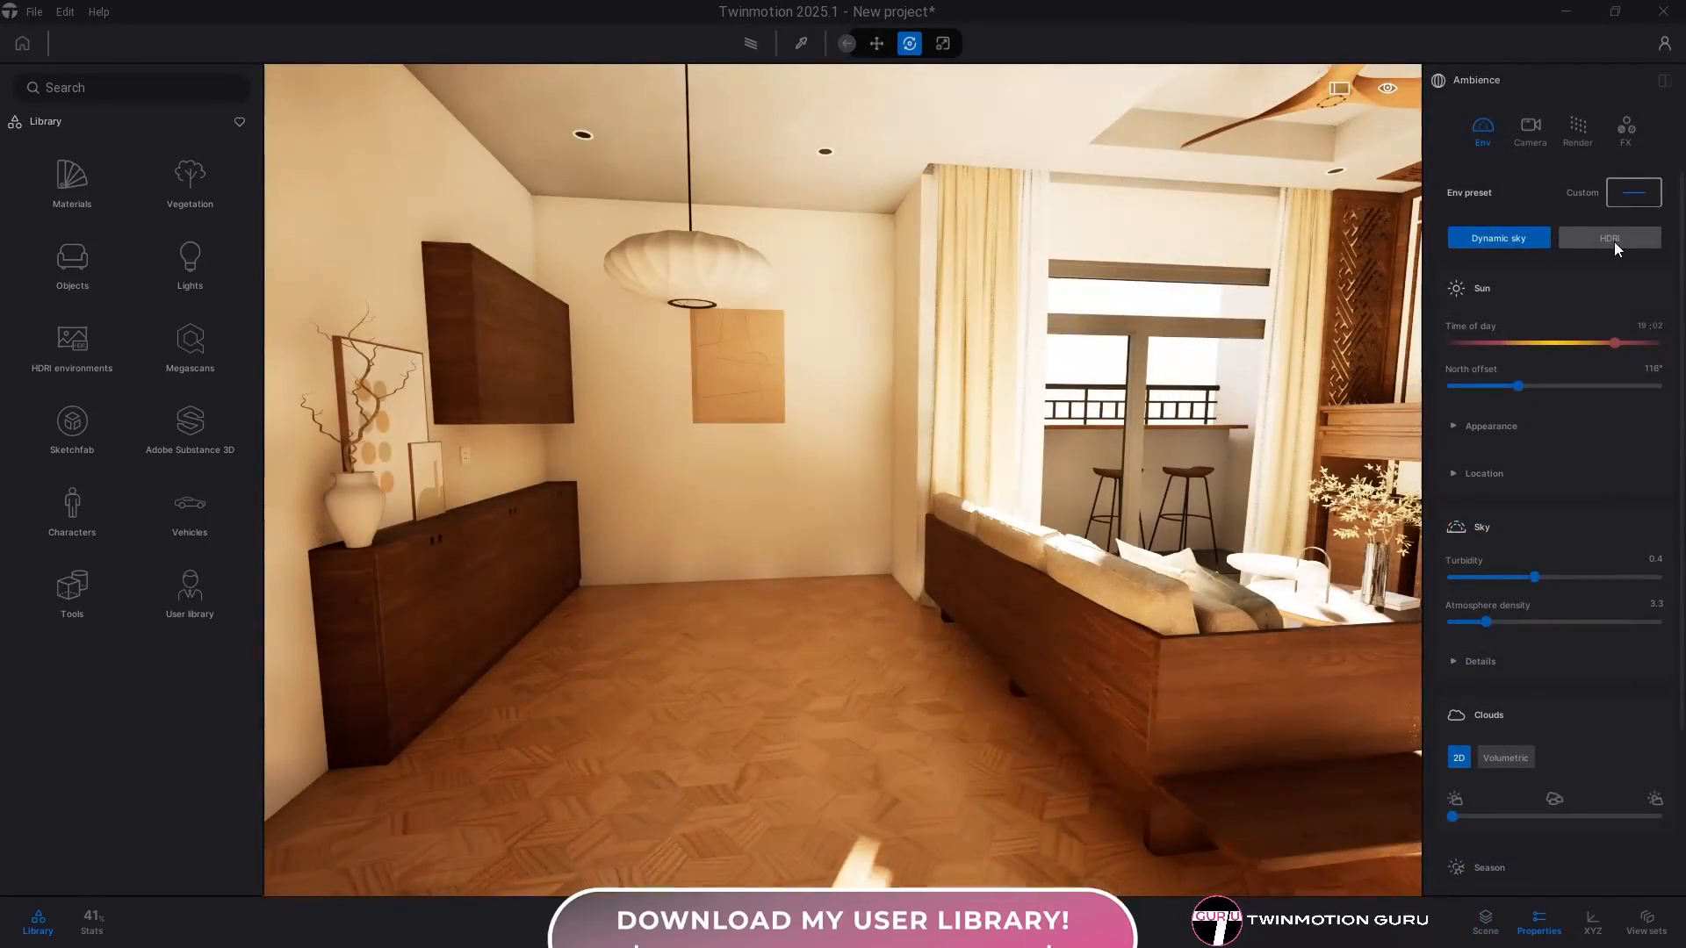
Step: Switch the environment to HDRI, apply the Dir/H-C/Low preset and adjust the skydome's rotation
{"action": "left_click", "coordinate": [1612, 240]}
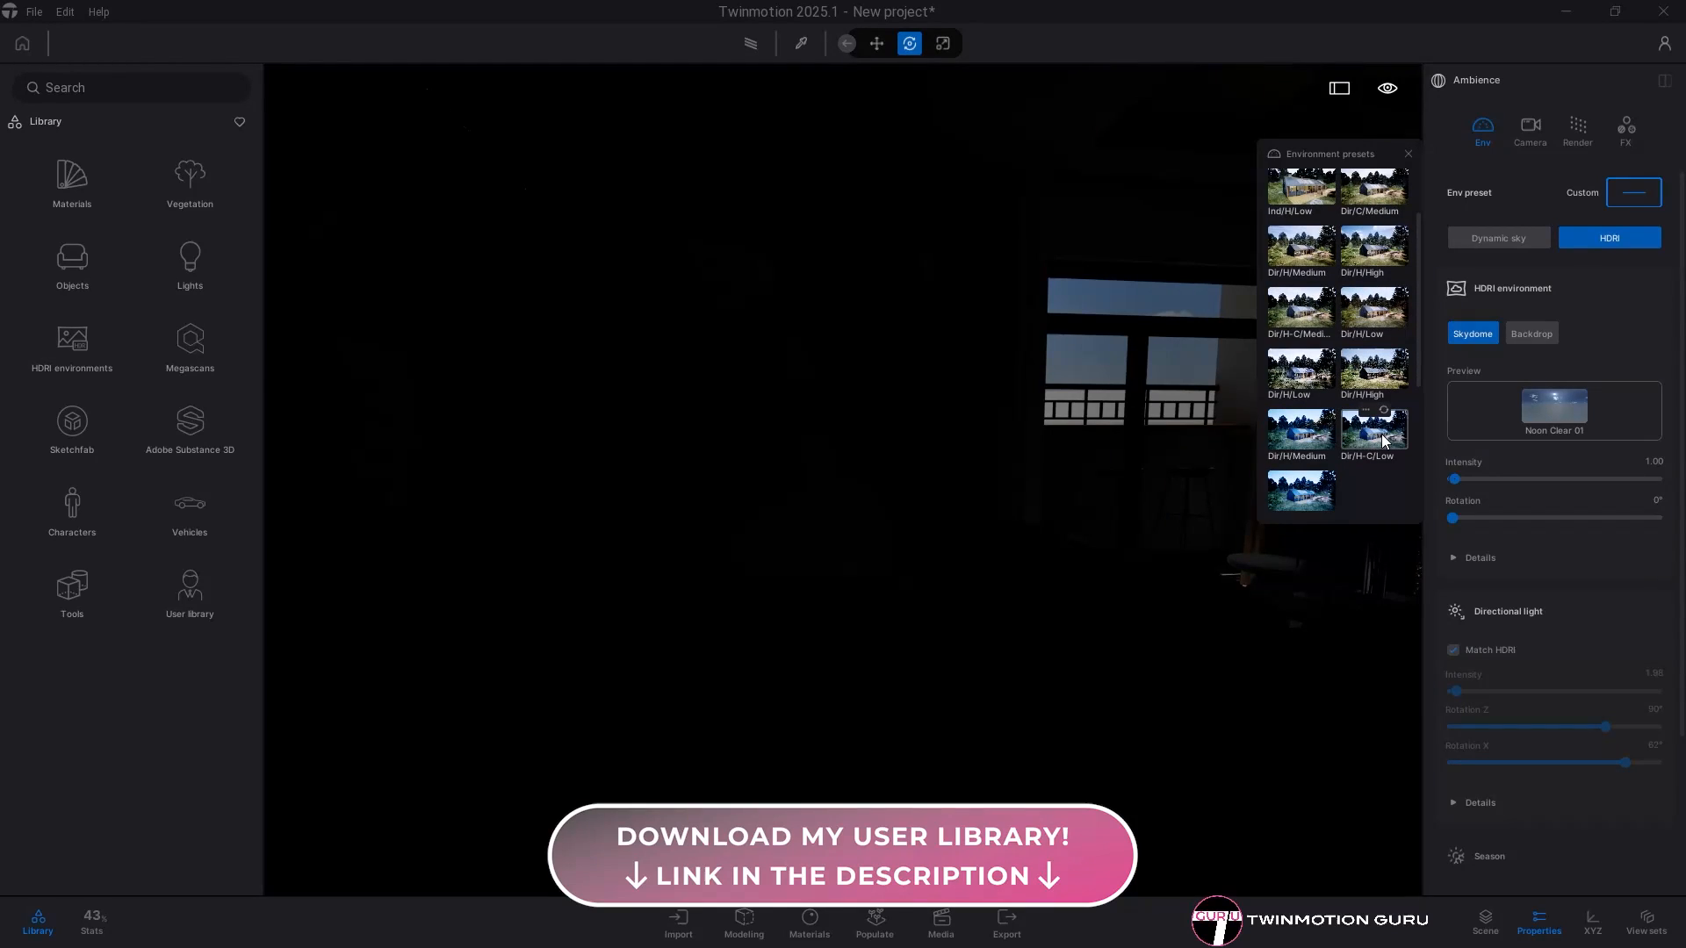
{"action": "scroll", "coordinate": [1382, 434], "scroll_direction": "down", "scroll_amount": 1}
{"action": "left_click", "coordinate": [1378, 418]}
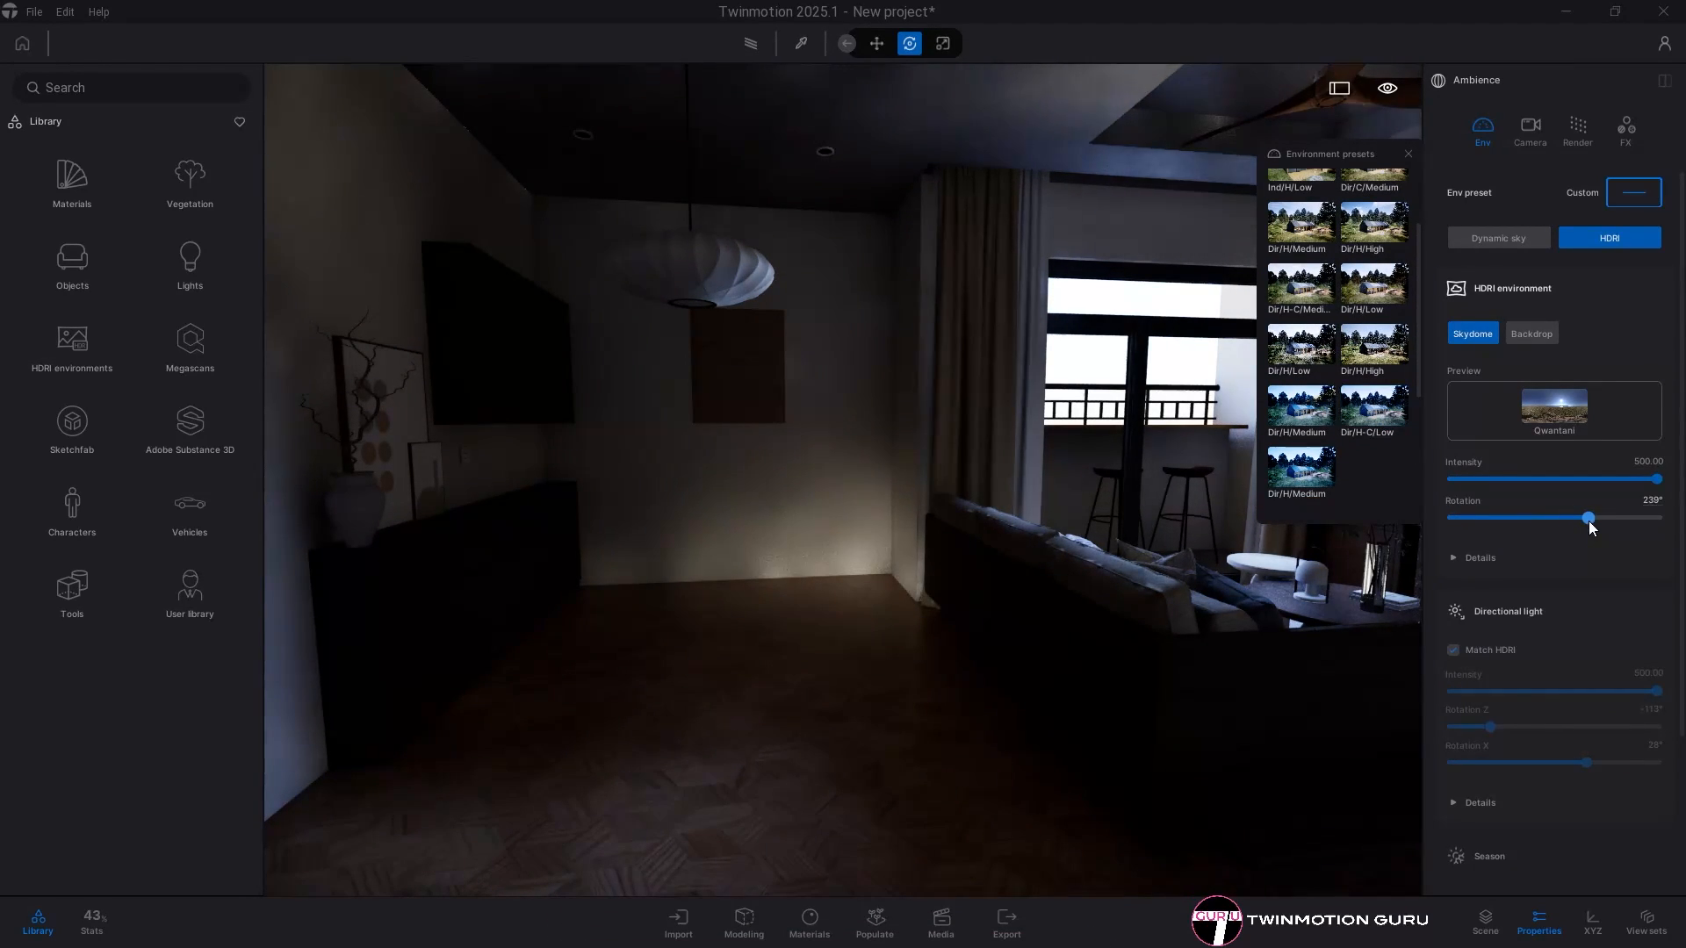
{"action": "left_click_drag", "start_coordinate": [1591, 524], "coordinate": [1452, 518]}
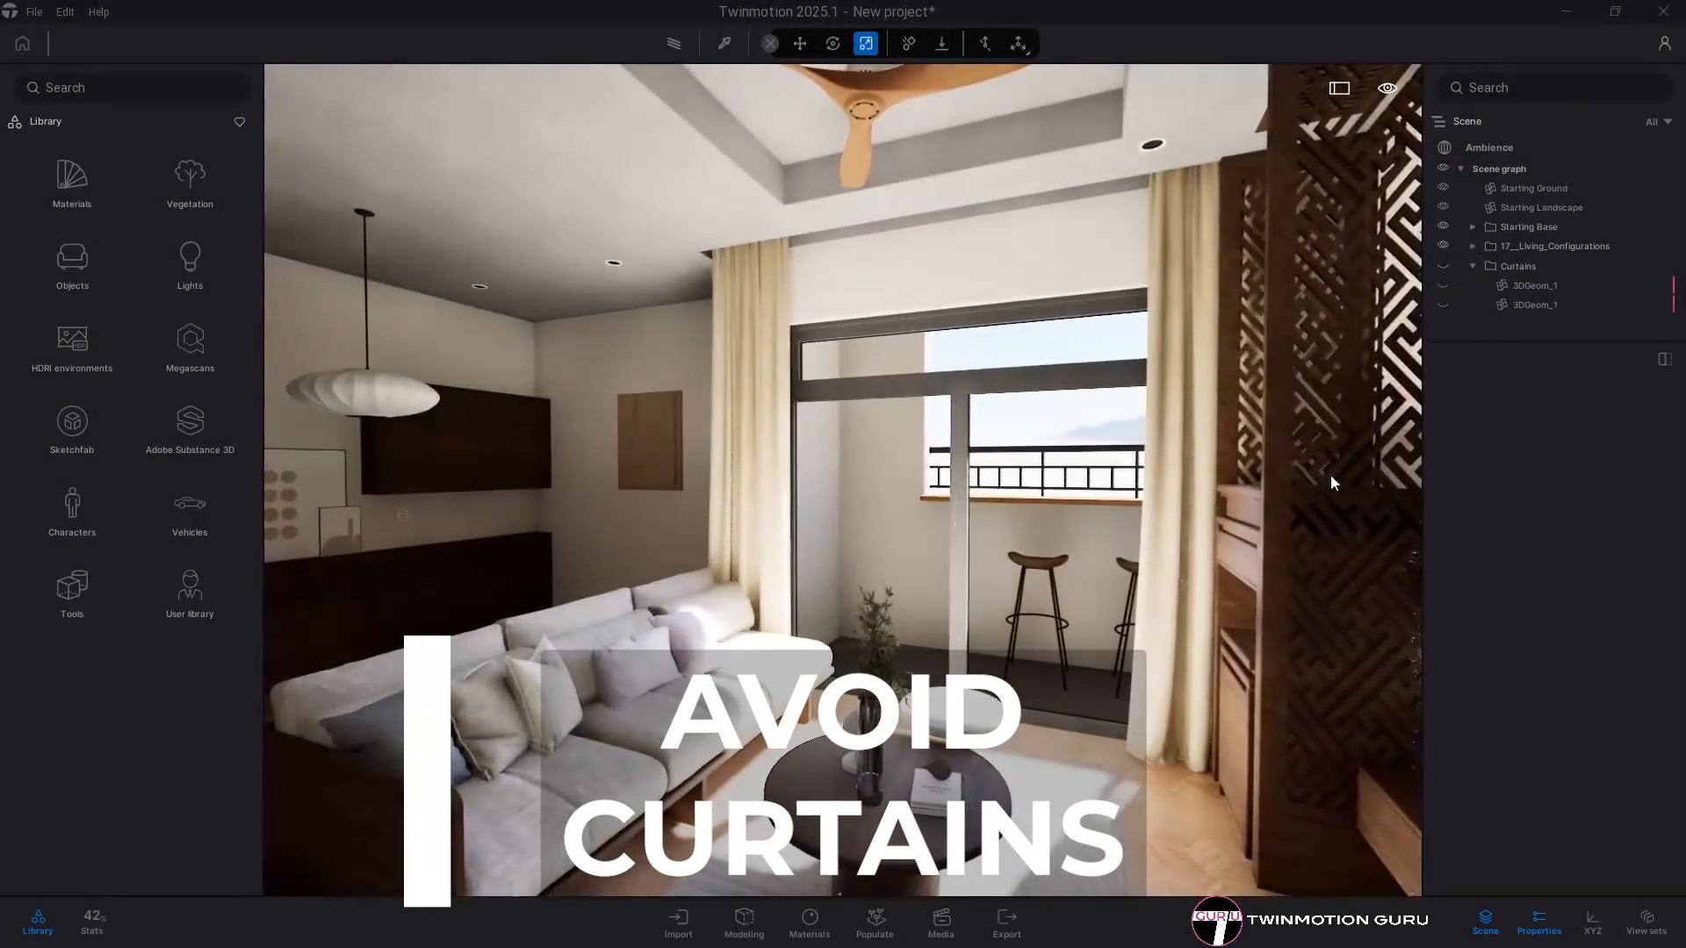
Step: Make the Curtains container visible and inspect the room from inside
{"action": "left_click", "coordinate": [1446, 266]}
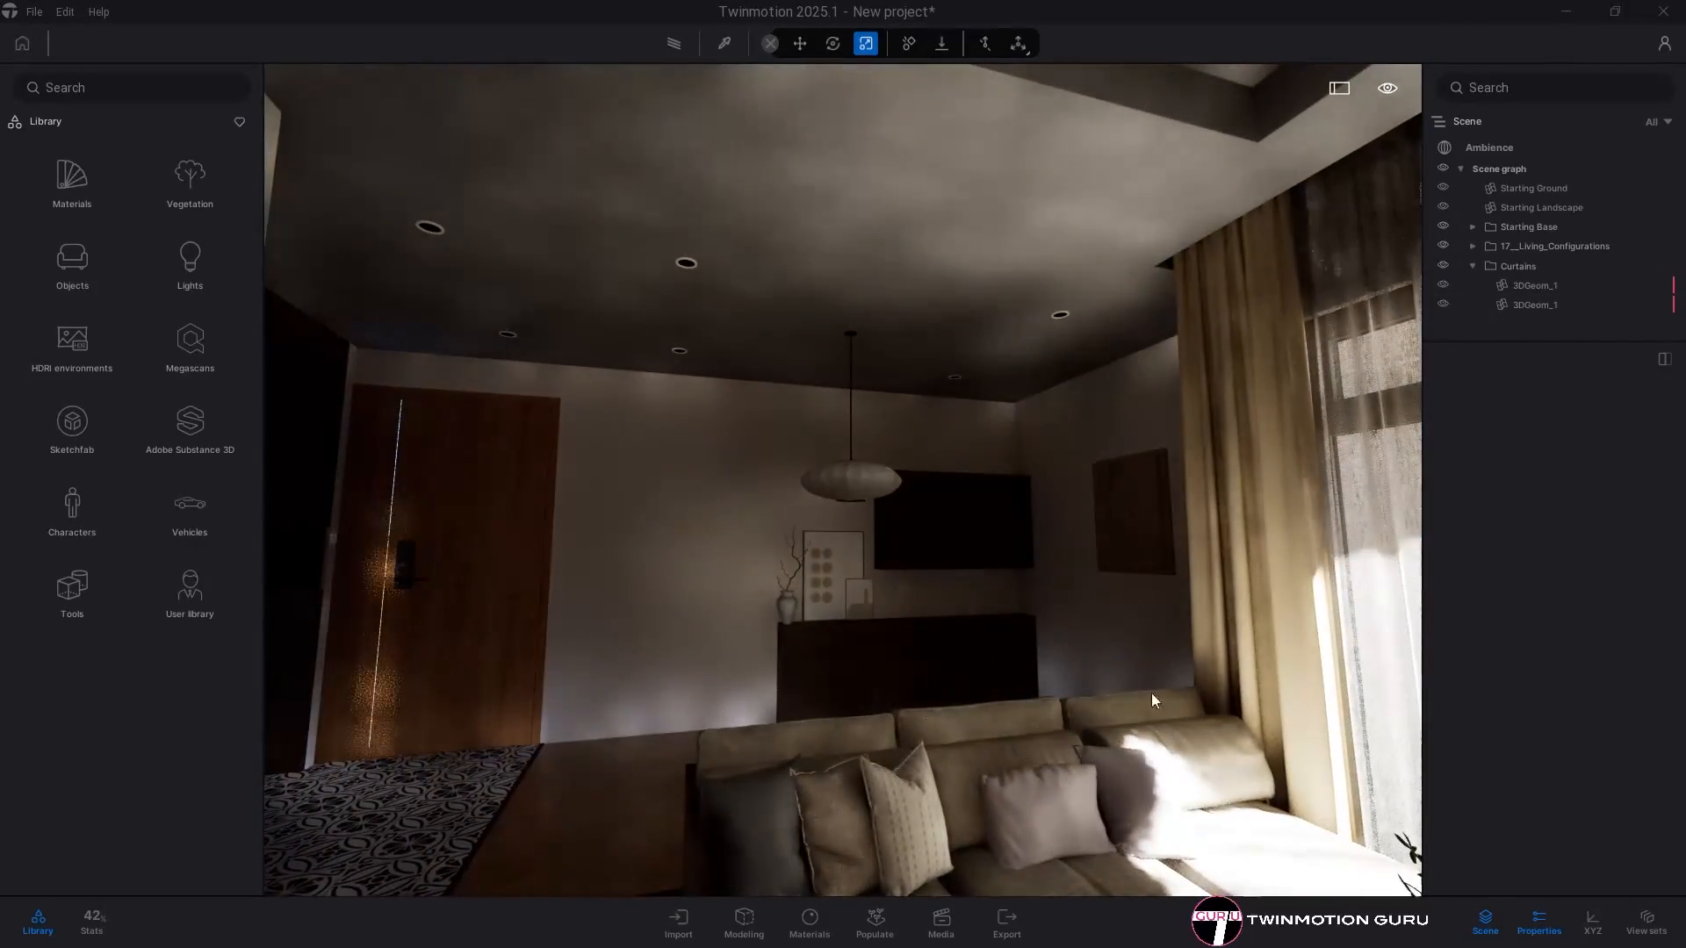
{"action": "right_click_drag", "start_coordinate": [1153, 700], "coordinate": [1229, 834]}
{"action": "right_click_drag", "start_coordinate": [702, 633], "coordinate": [911, 466]}
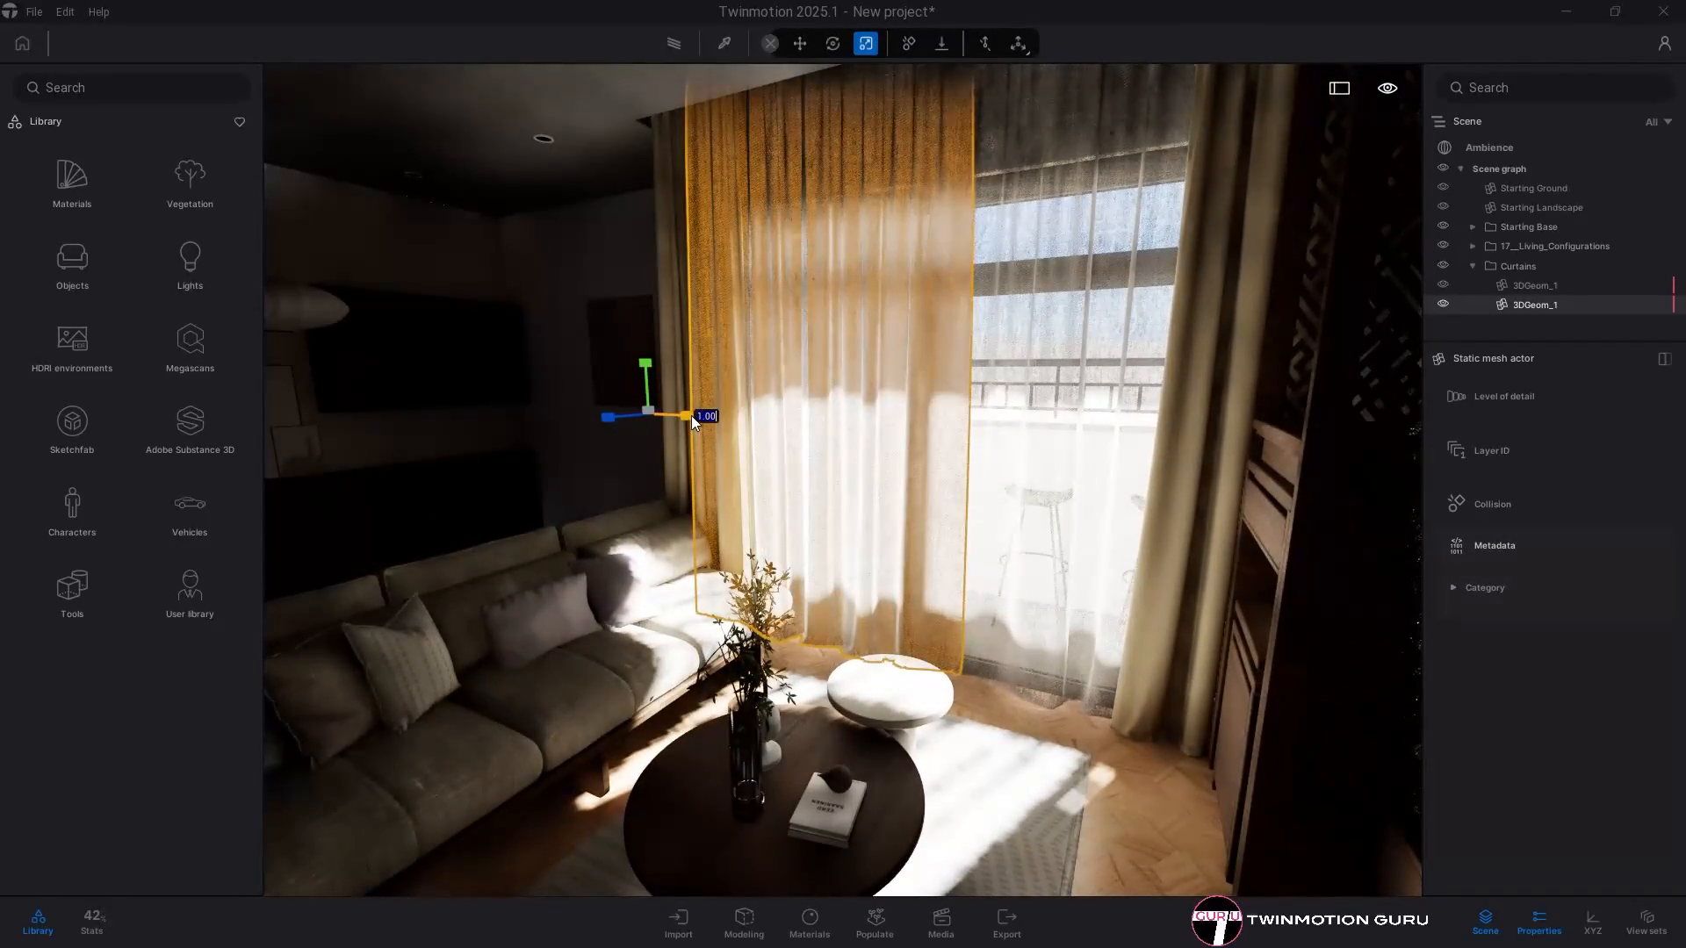
Step: Scale both sheer balcony curtains narrower to uncover the window, the one beside the lattice cabinet to about 0.59
{"action": "left_click_drag", "start_coordinate": [692, 415], "coordinate": [604, 423]}
{"action": "right_click_drag", "start_coordinate": [646, 391], "coordinate": [914, 470]}
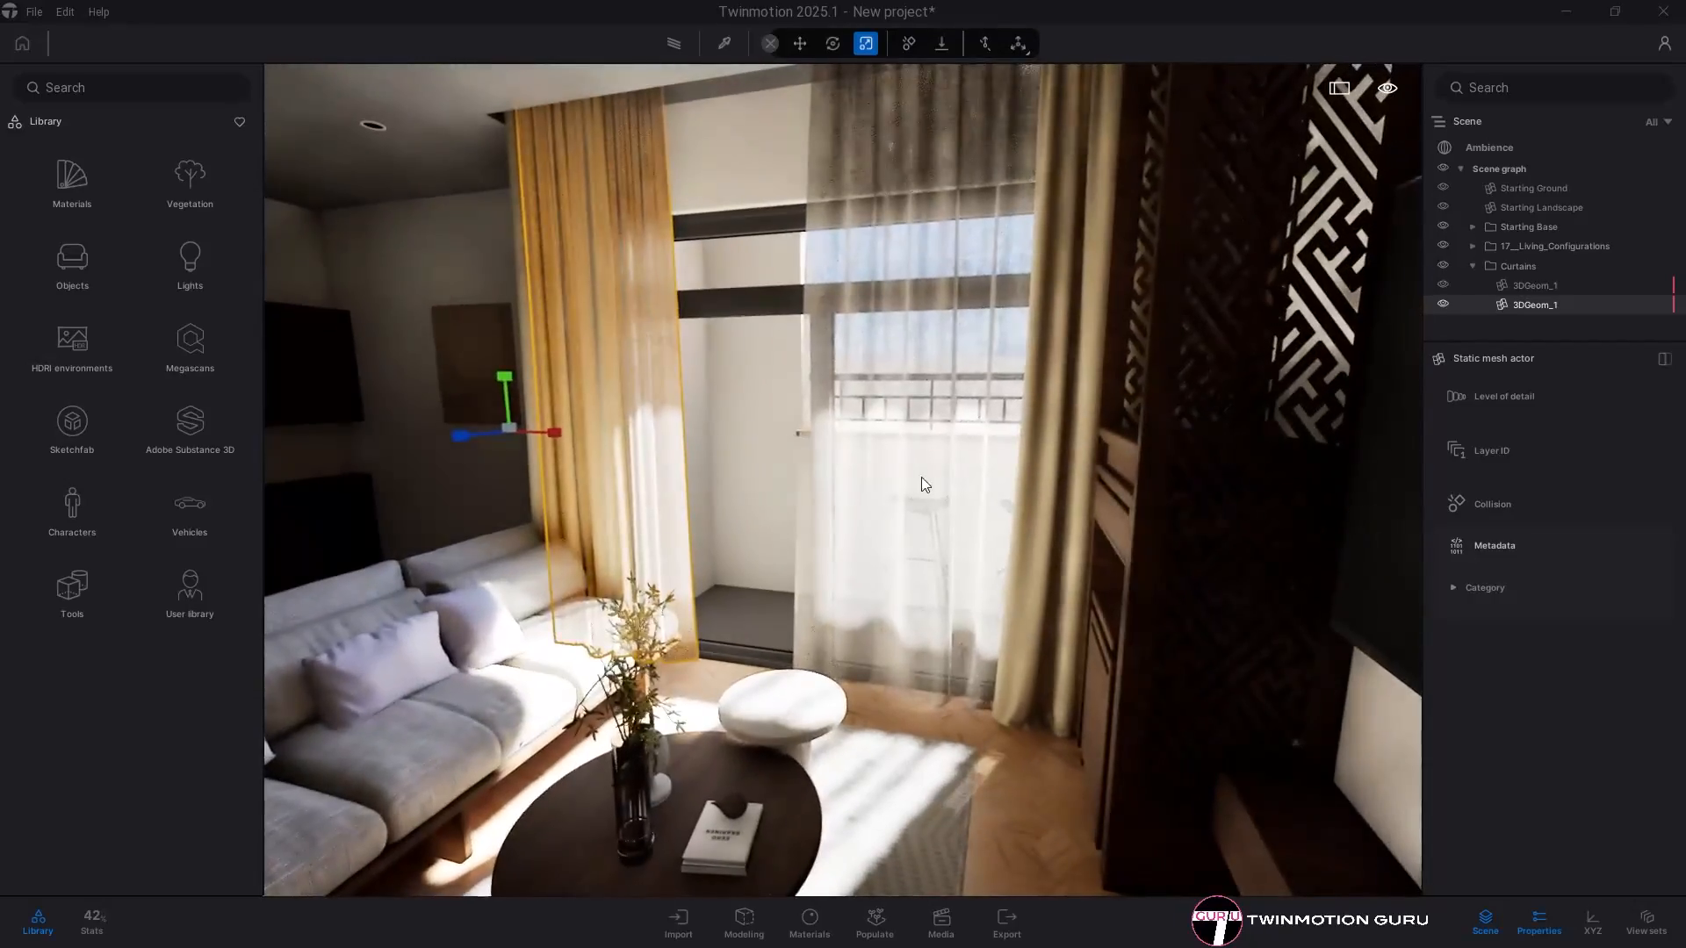
{"action": "left_click", "coordinate": [920, 477]}
{"action": "left_click_drag", "start_coordinate": [1146, 451], "coordinate": [1238, 460]}
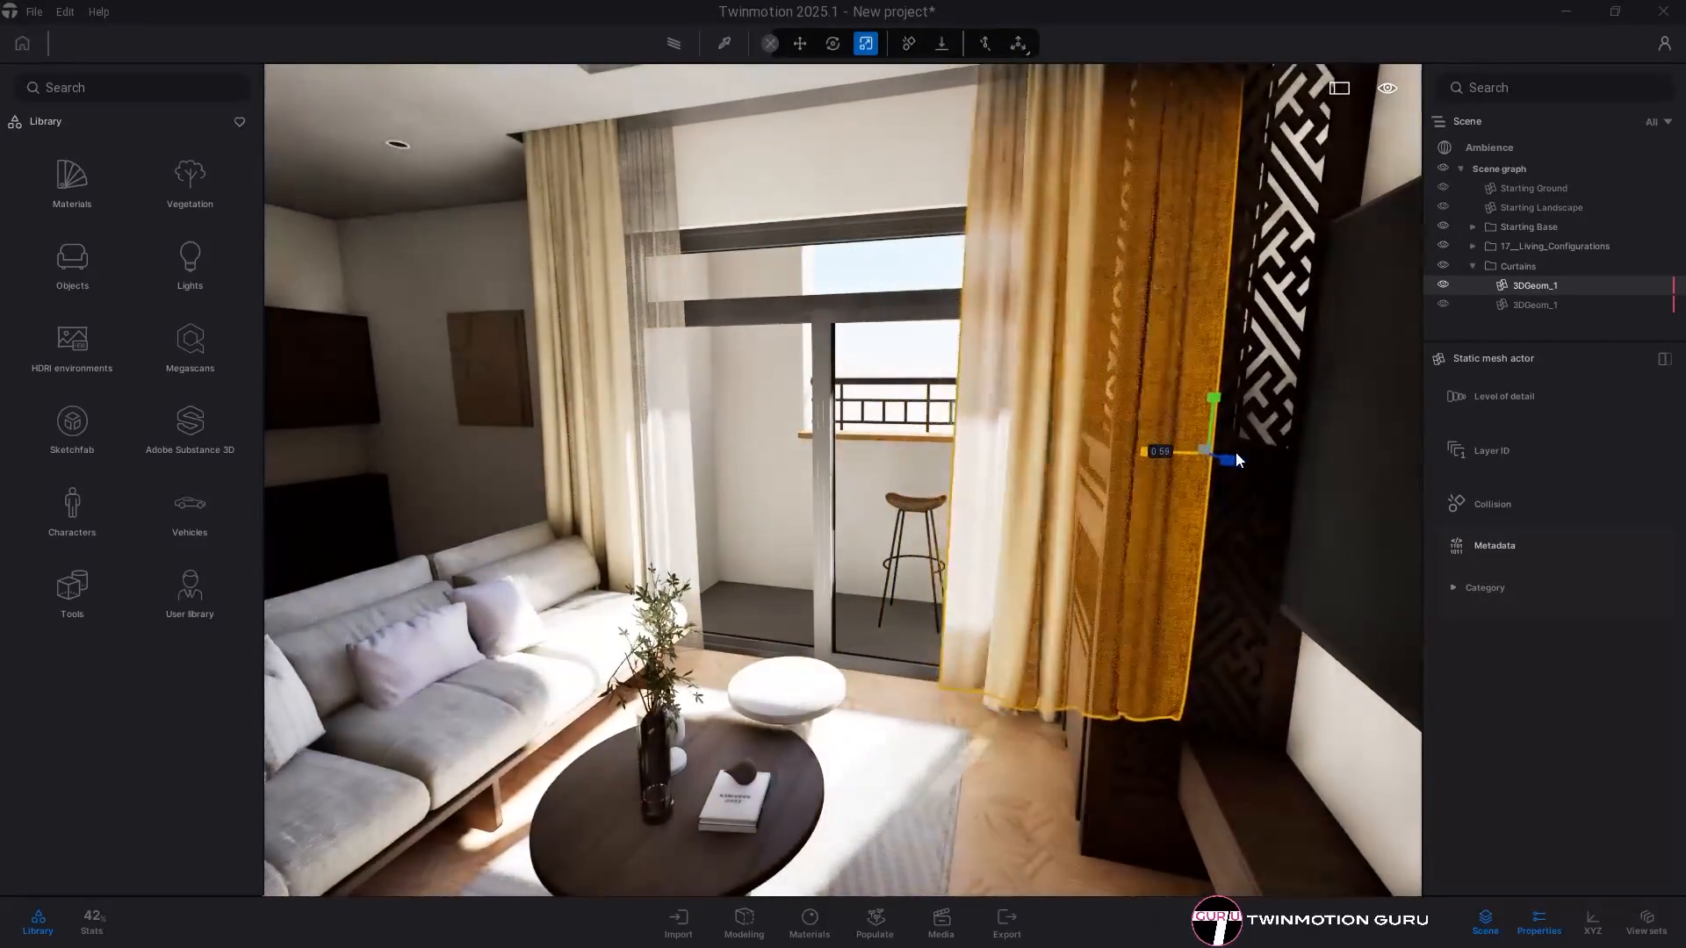
{"action": "right_click_drag", "start_coordinate": [1090, 508], "coordinate": [949, 485]}
{"action": "key", "text": "w"}
{"action": "key", "text": "t"}
{"action": "scroll", "coordinate": [1554, 647], "scroll_direction": "up", "scroll_amount": 6}
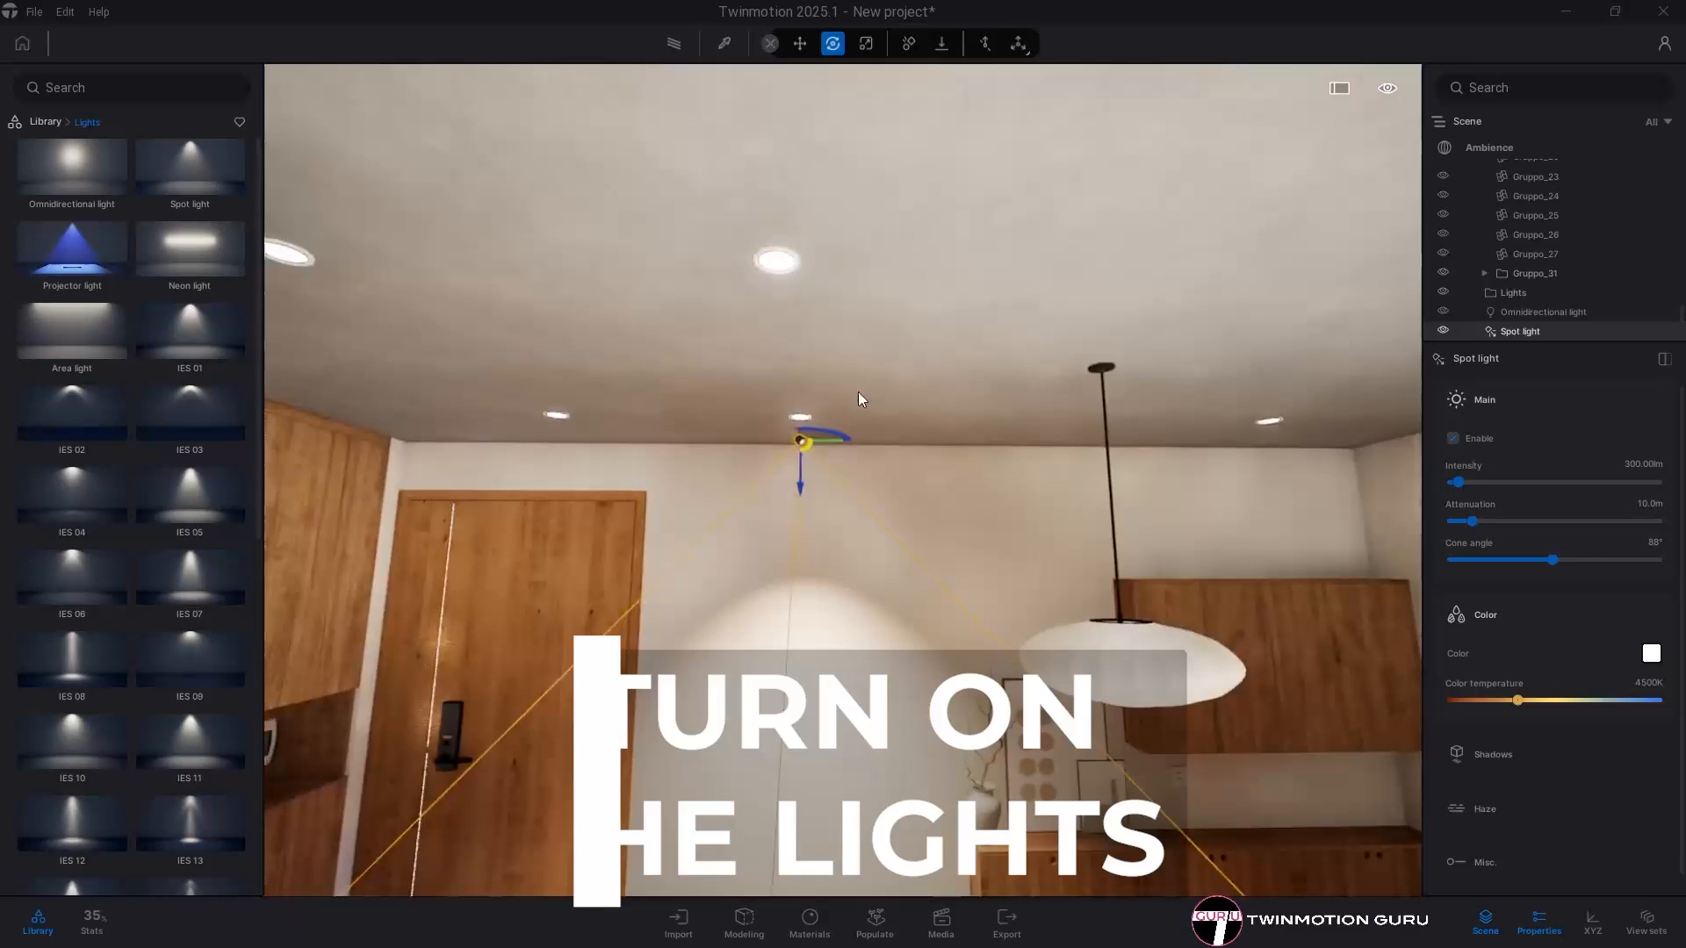
Step: Duplicate the spot light beneath the neighbouring ceiling lamps and copy the row of three to the other lamps
{"action": "left_click_drag", "start_coordinate": [860, 445], "coordinate": [1232, 524], "text": "alt"}
{"action": "left_click", "coordinate": [788, 585]}
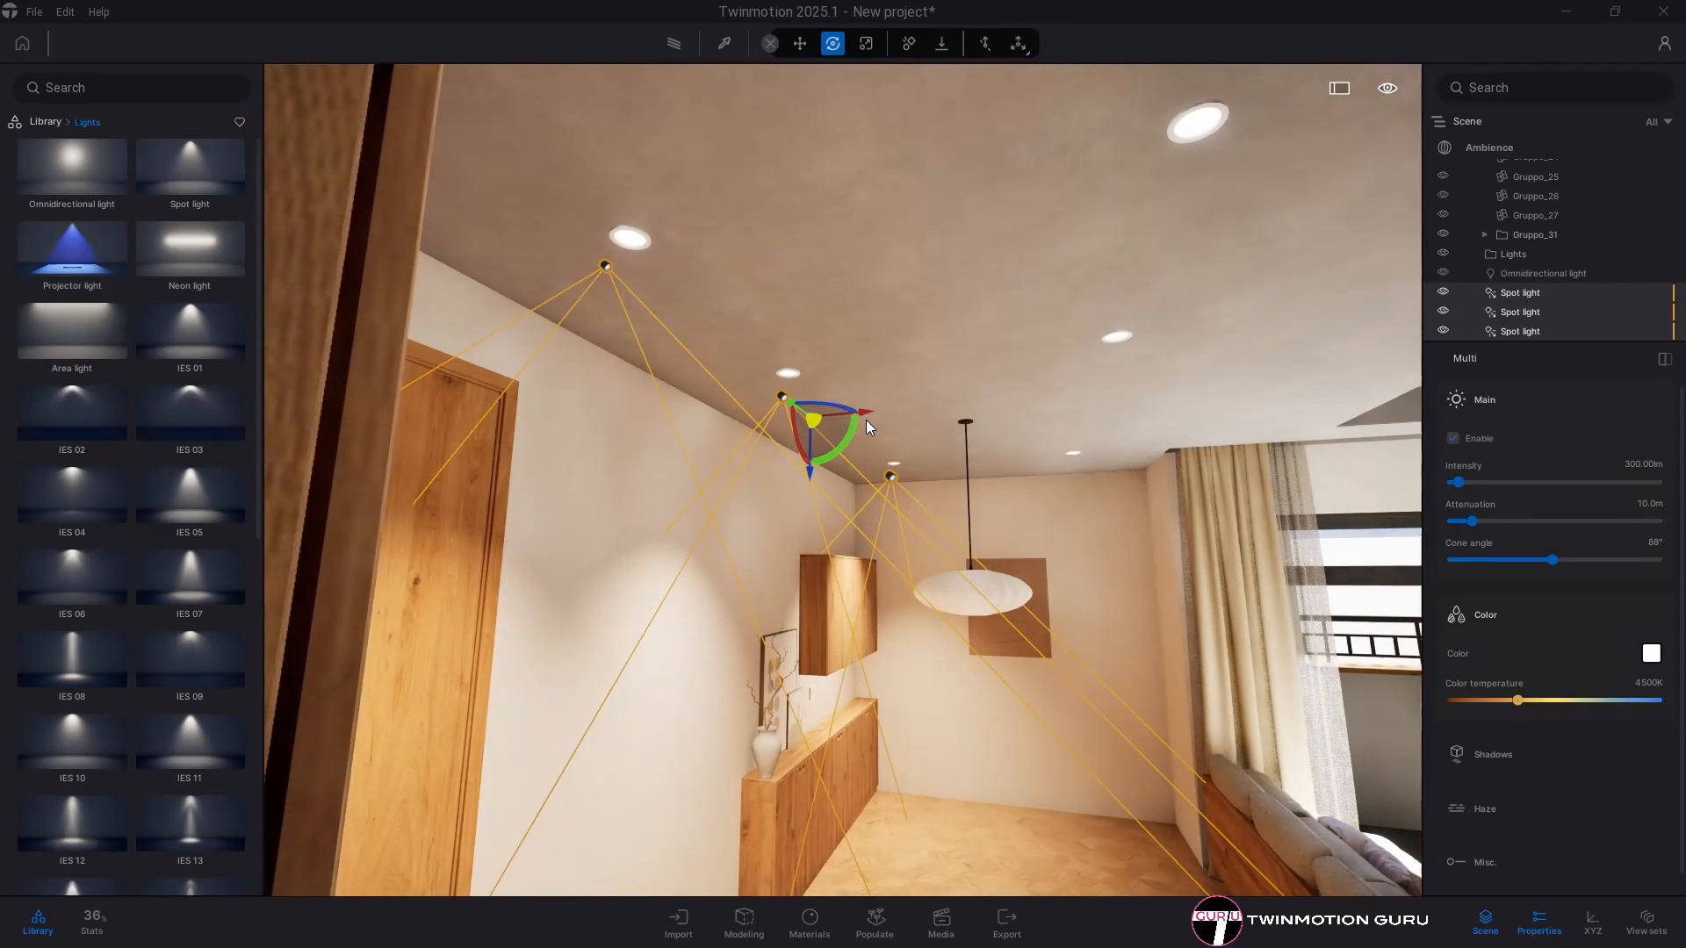
{"action": "left_click_drag", "start_coordinate": [865, 419], "coordinate": [1185, 419]}
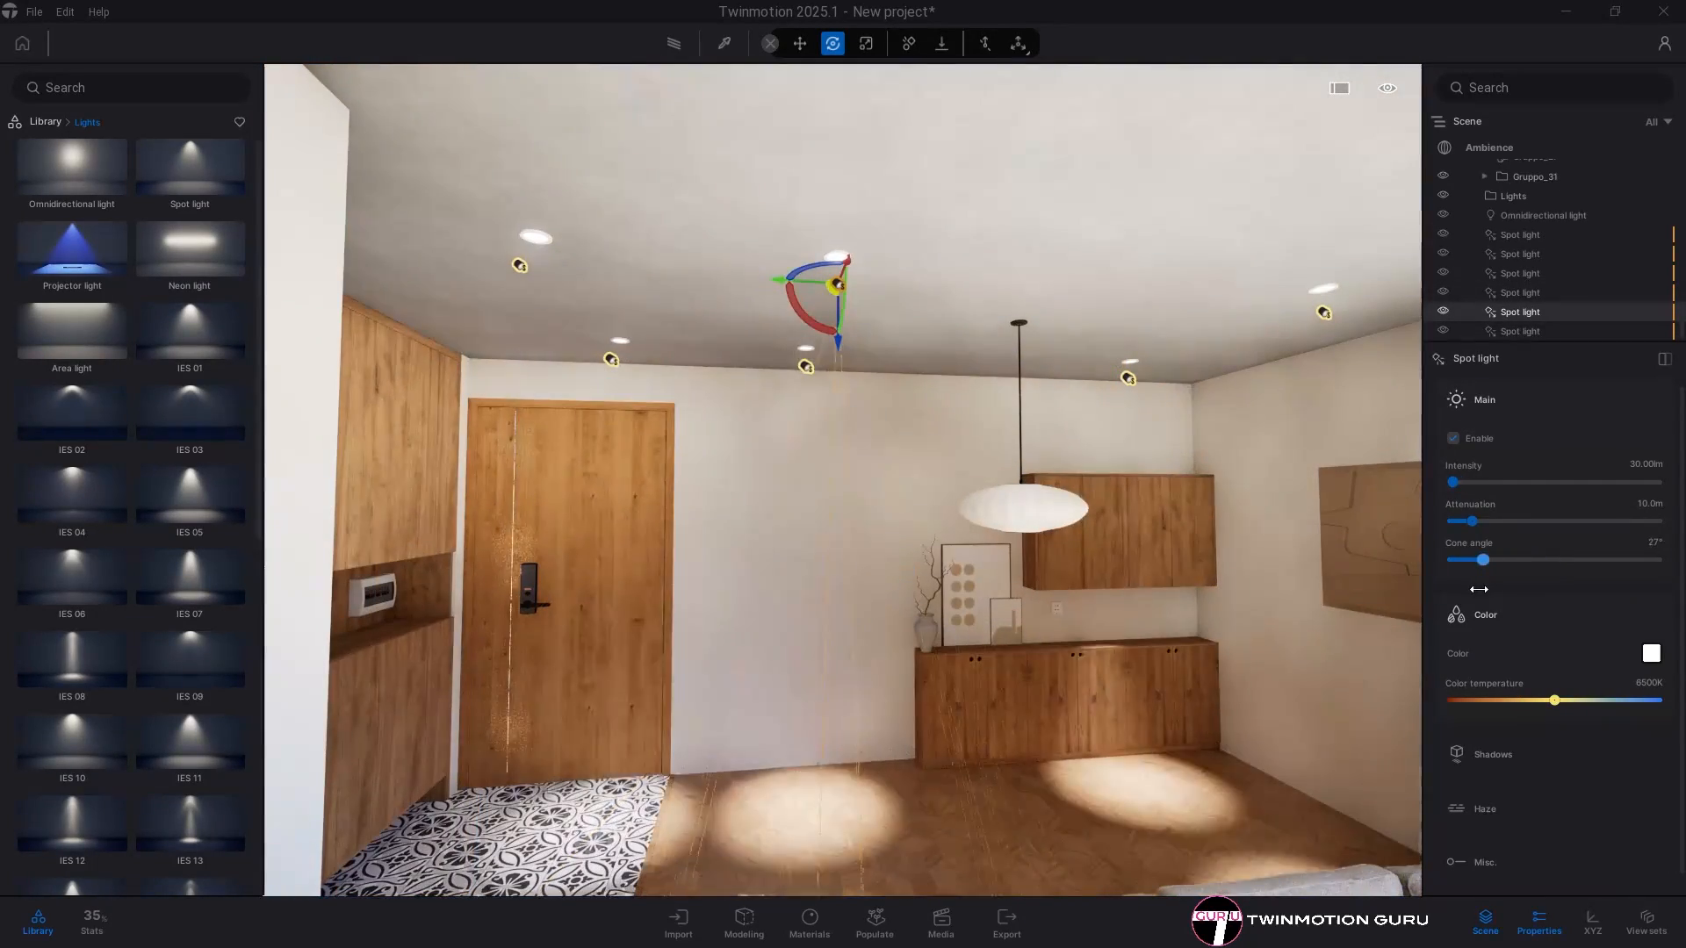
Step: Widen the spot light's cone angle to 170° and inspect the ceiling lighting
{"action": "left_click_drag", "start_coordinate": [1479, 589], "coordinate": [1570, 582]}
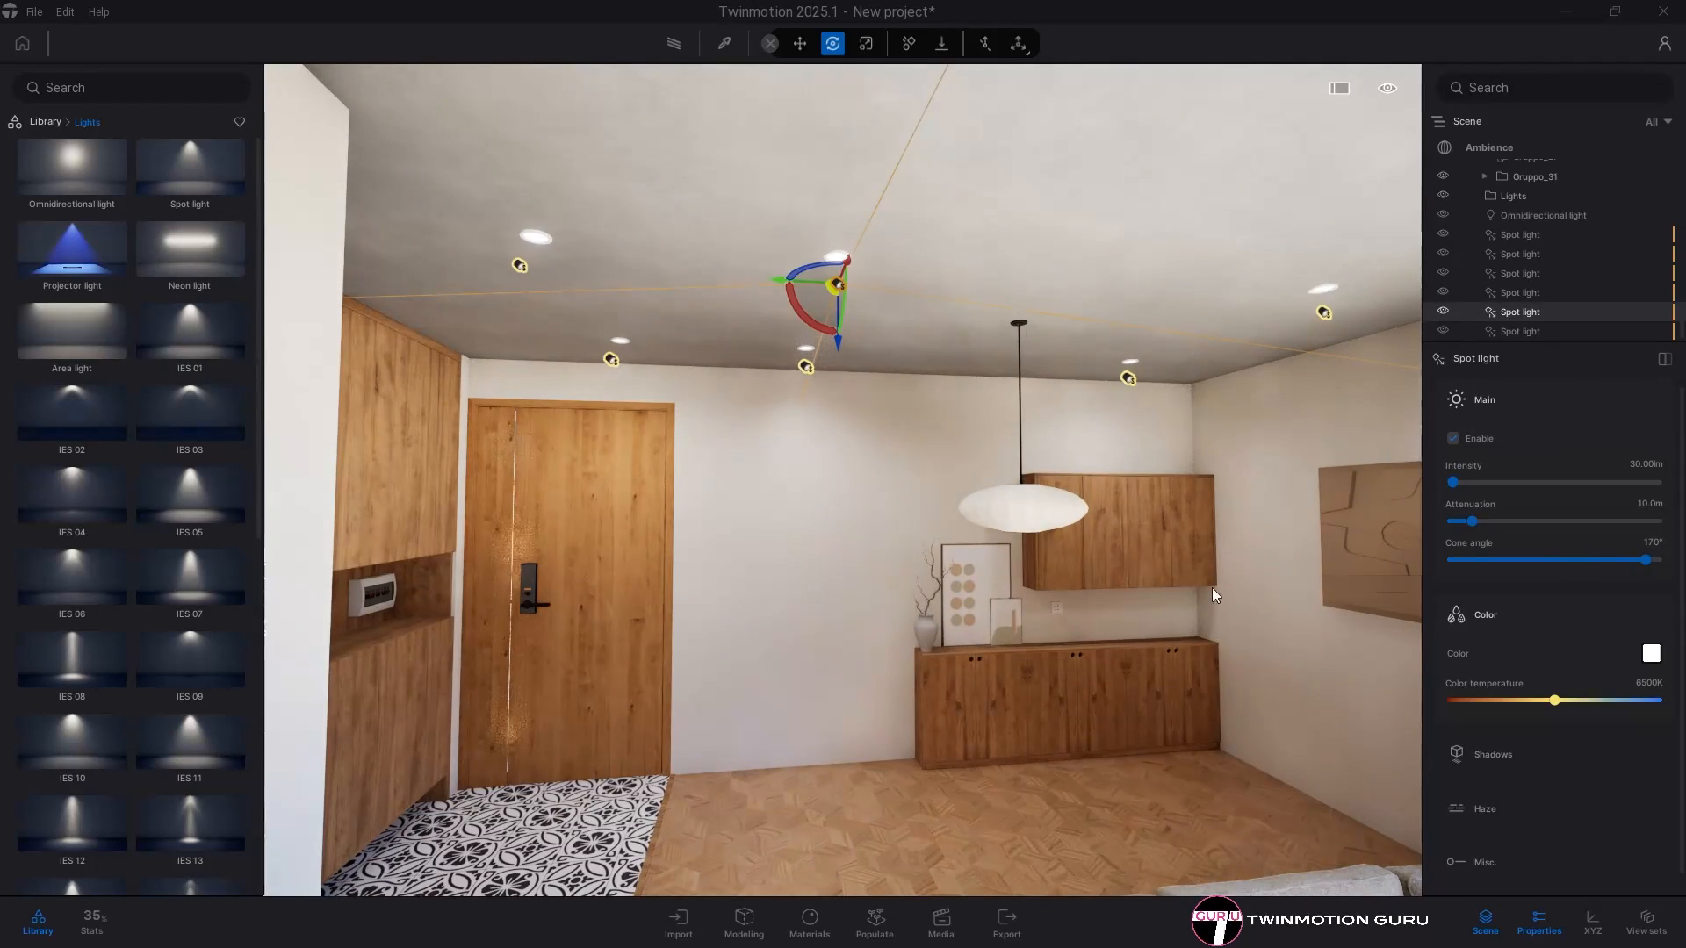
{"action": "right_click_drag", "start_coordinate": [1212, 595], "coordinate": [1151, 593]}
{"action": "key", "text": "Escape"}
{"action": "key", "text": "w"}
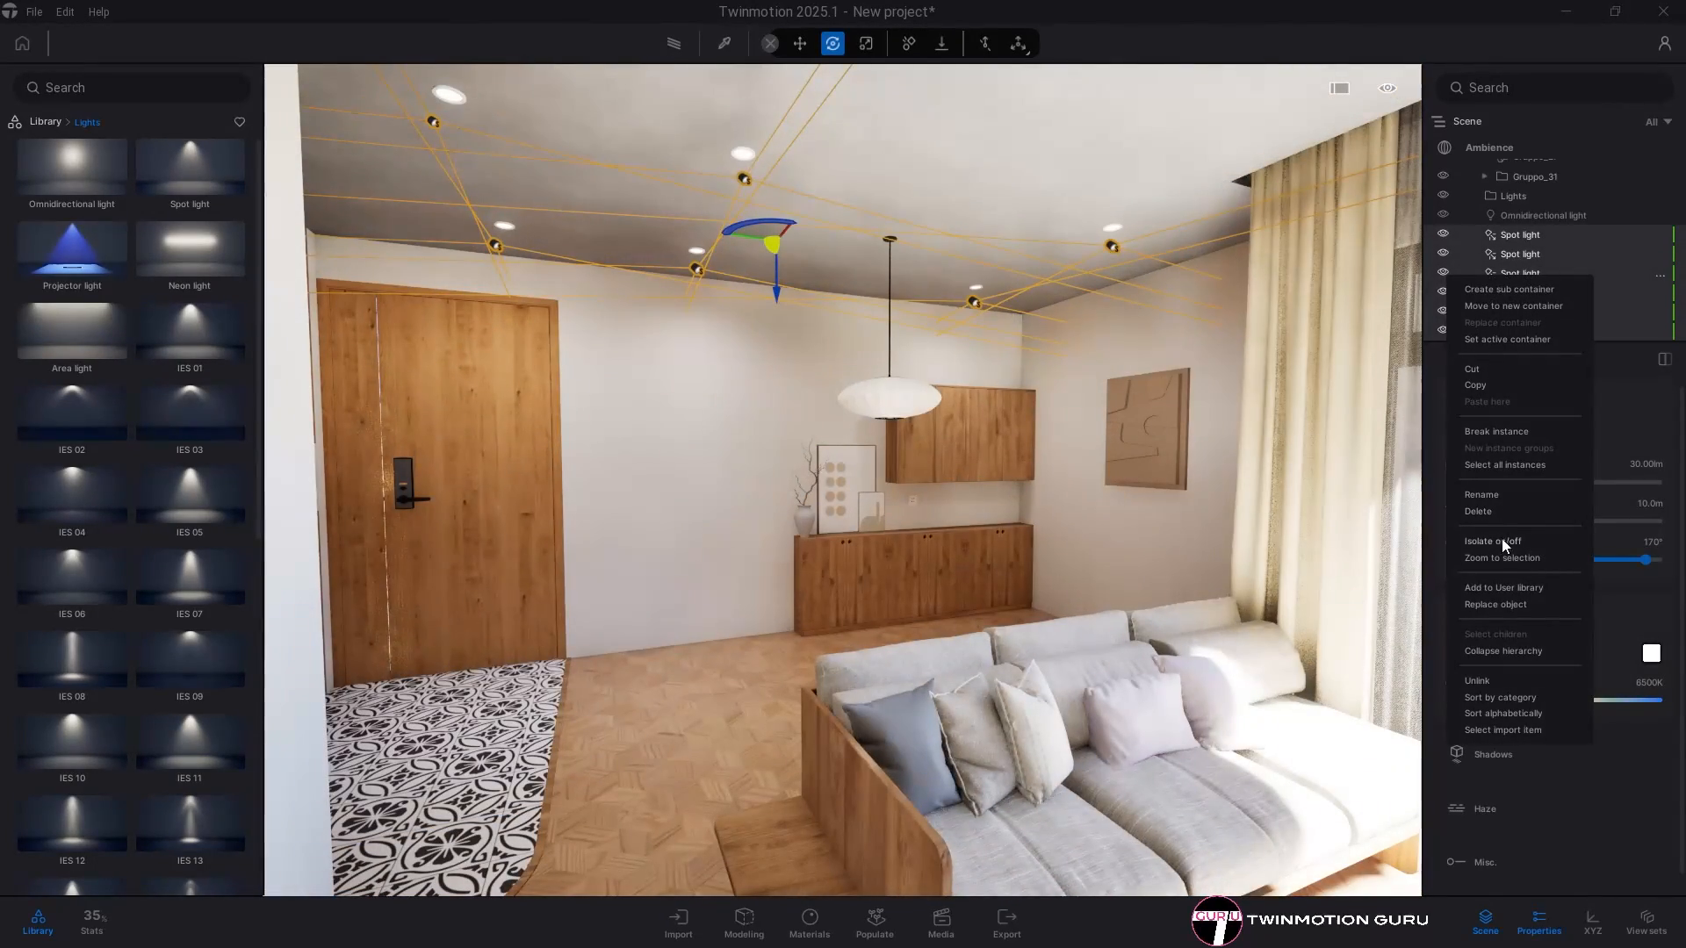
Step: Replace all the ceiling spot lights with Omnidirectional lights and inspect the ceiling
{"action": "left_click", "coordinate": [1497, 604]}
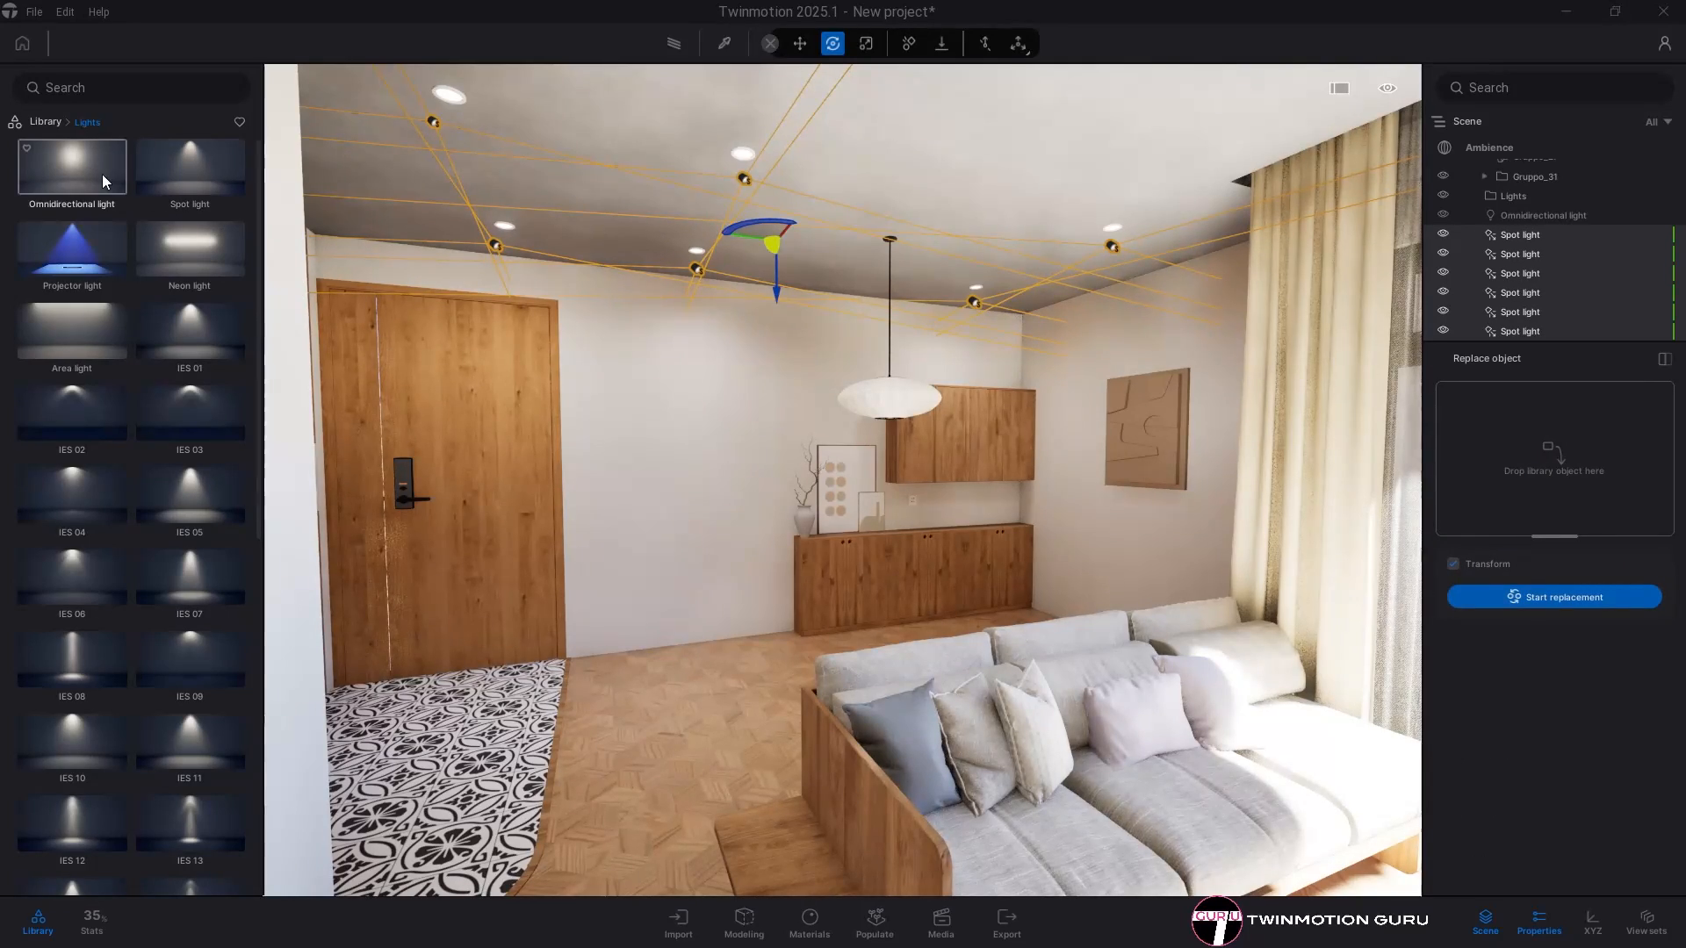
{"action": "left_click_drag", "start_coordinate": [102, 176], "coordinate": [1520, 537]}
{"action": "left_click", "coordinate": [1519, 594]}
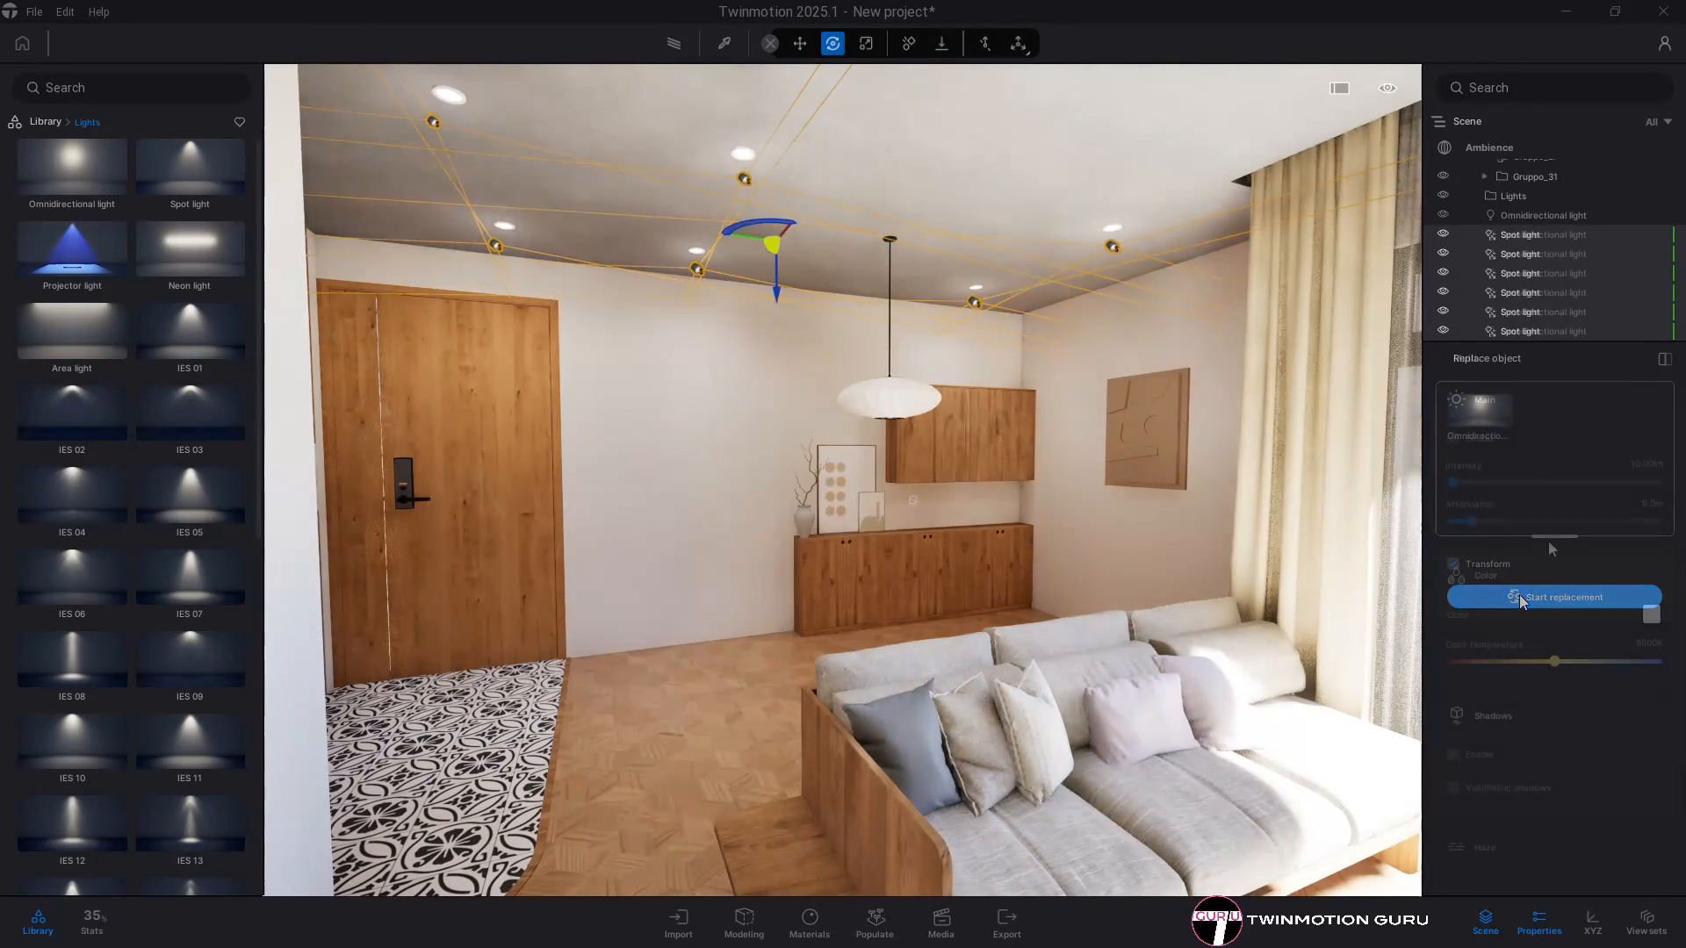
{"action": "key", "text": "Escape"}
{"action": "key", "text": "w"}
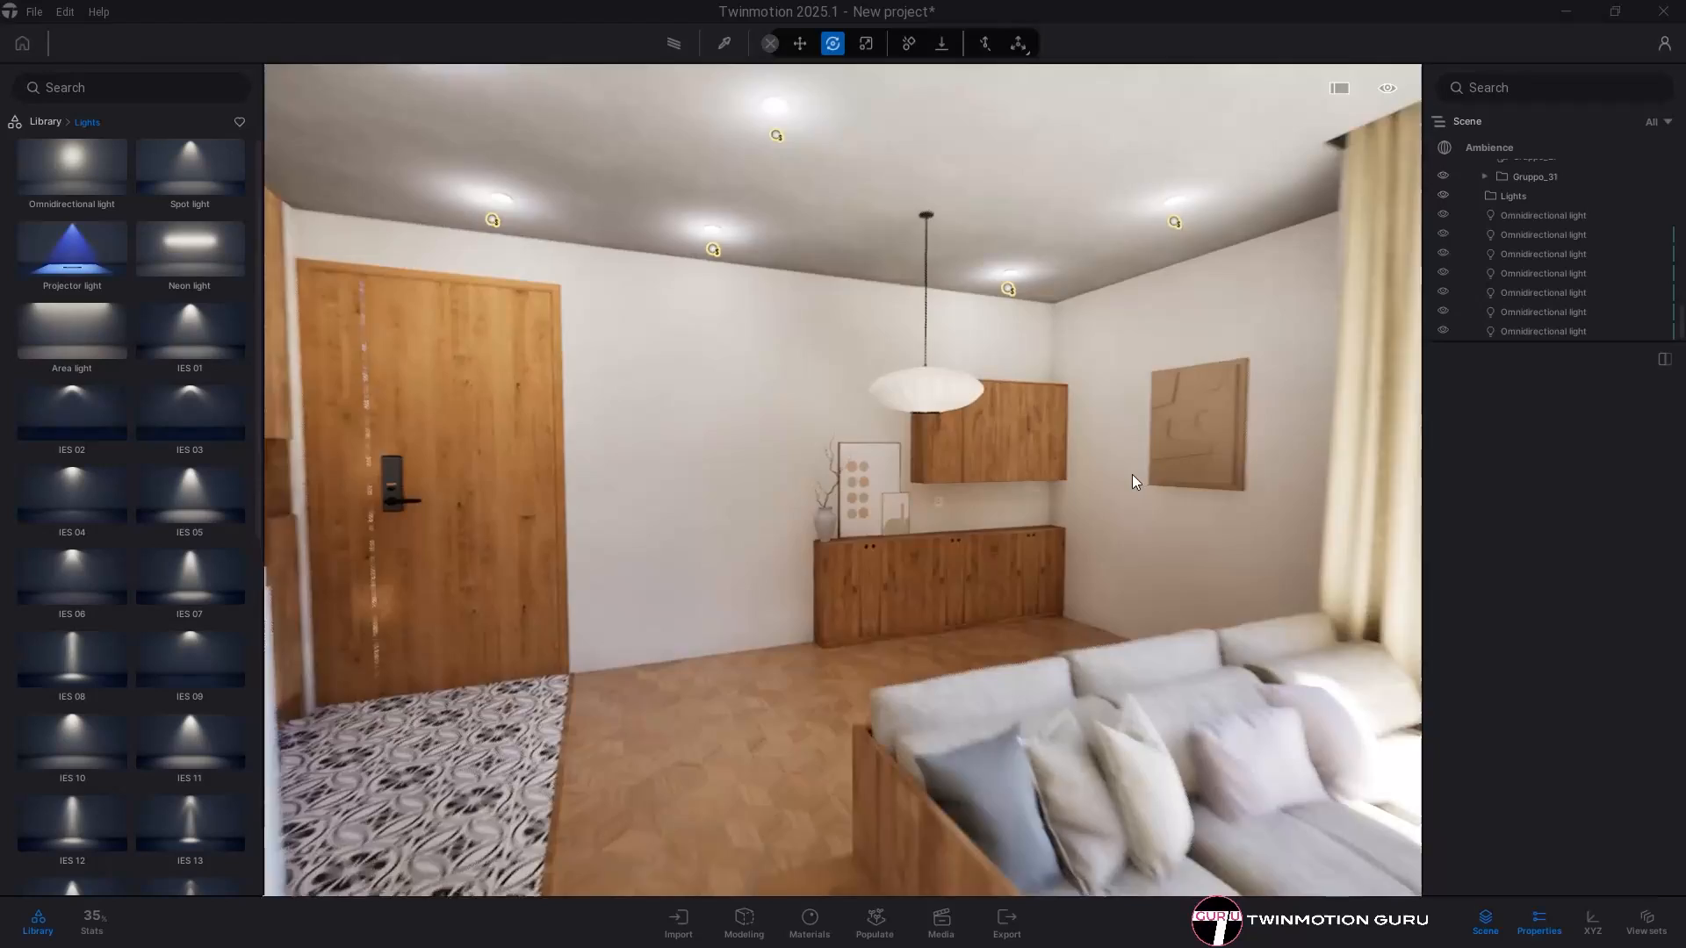
{"action": "key", "text": "d"}
{"action": "right_click_drag", "start_coordinate": [1131, 474], "coordinate": [1117, 453]}
{"action": "key", "text": "s"}
{"action": "key", "text": "s"}
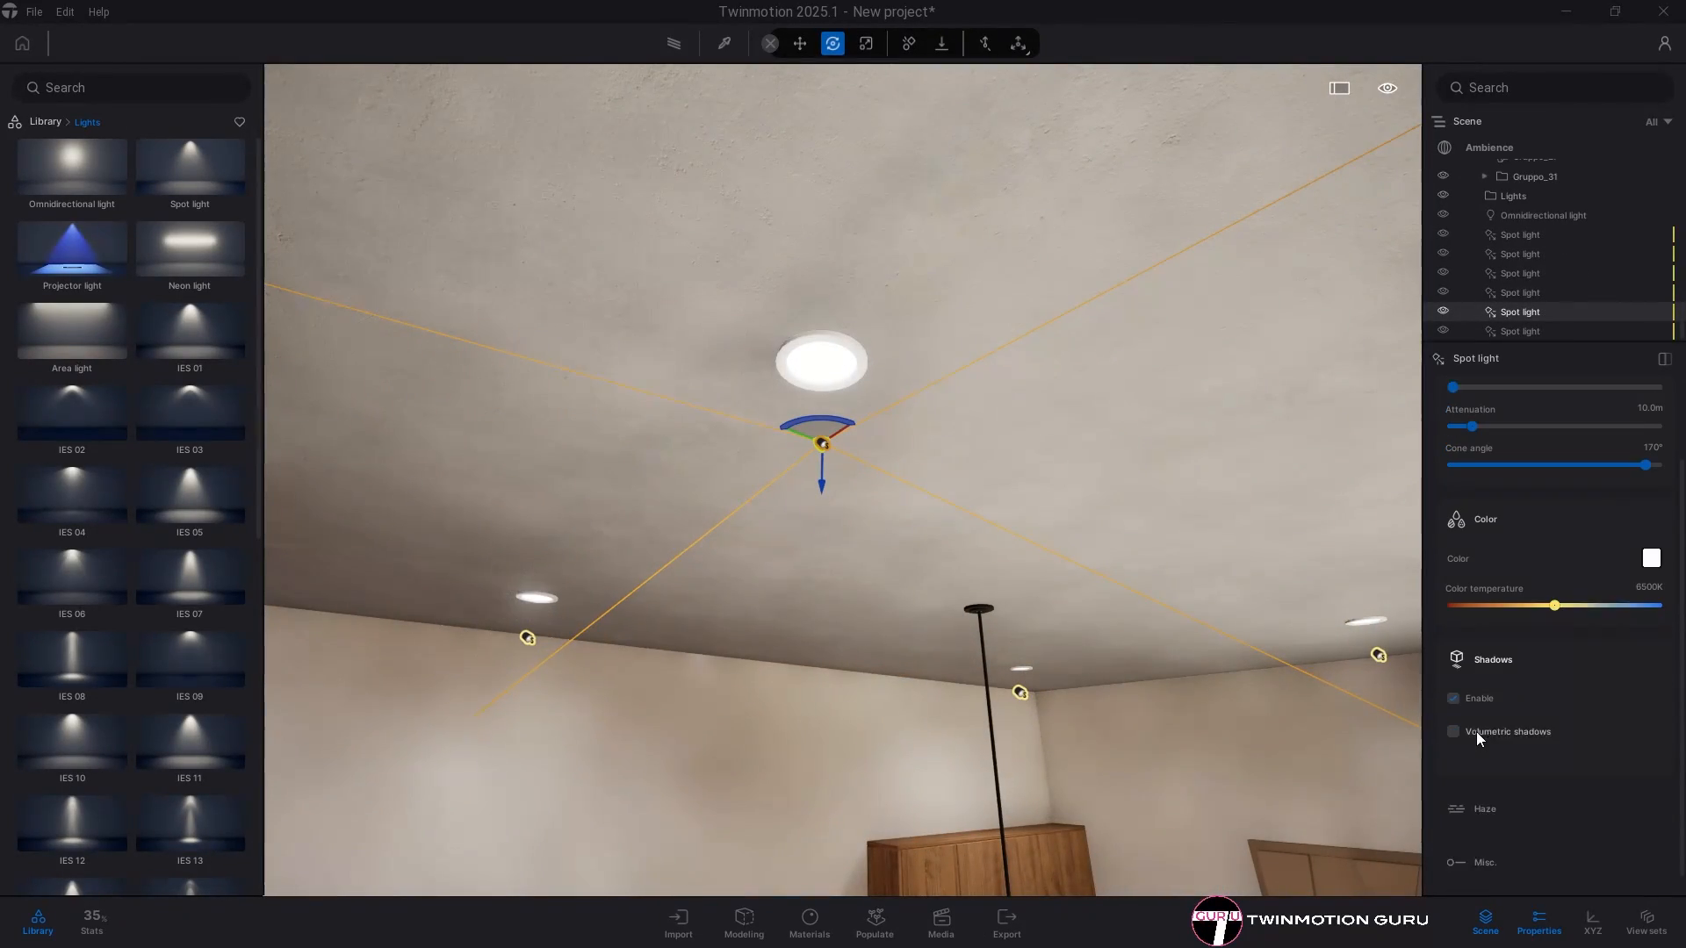
Step: Check the spot light's shadow settings and sample the ceiling lamp's material
{"action": "scroll", "coordinate": [1477, 730], "scroll_direction": "down", "scroll_amount": 1}
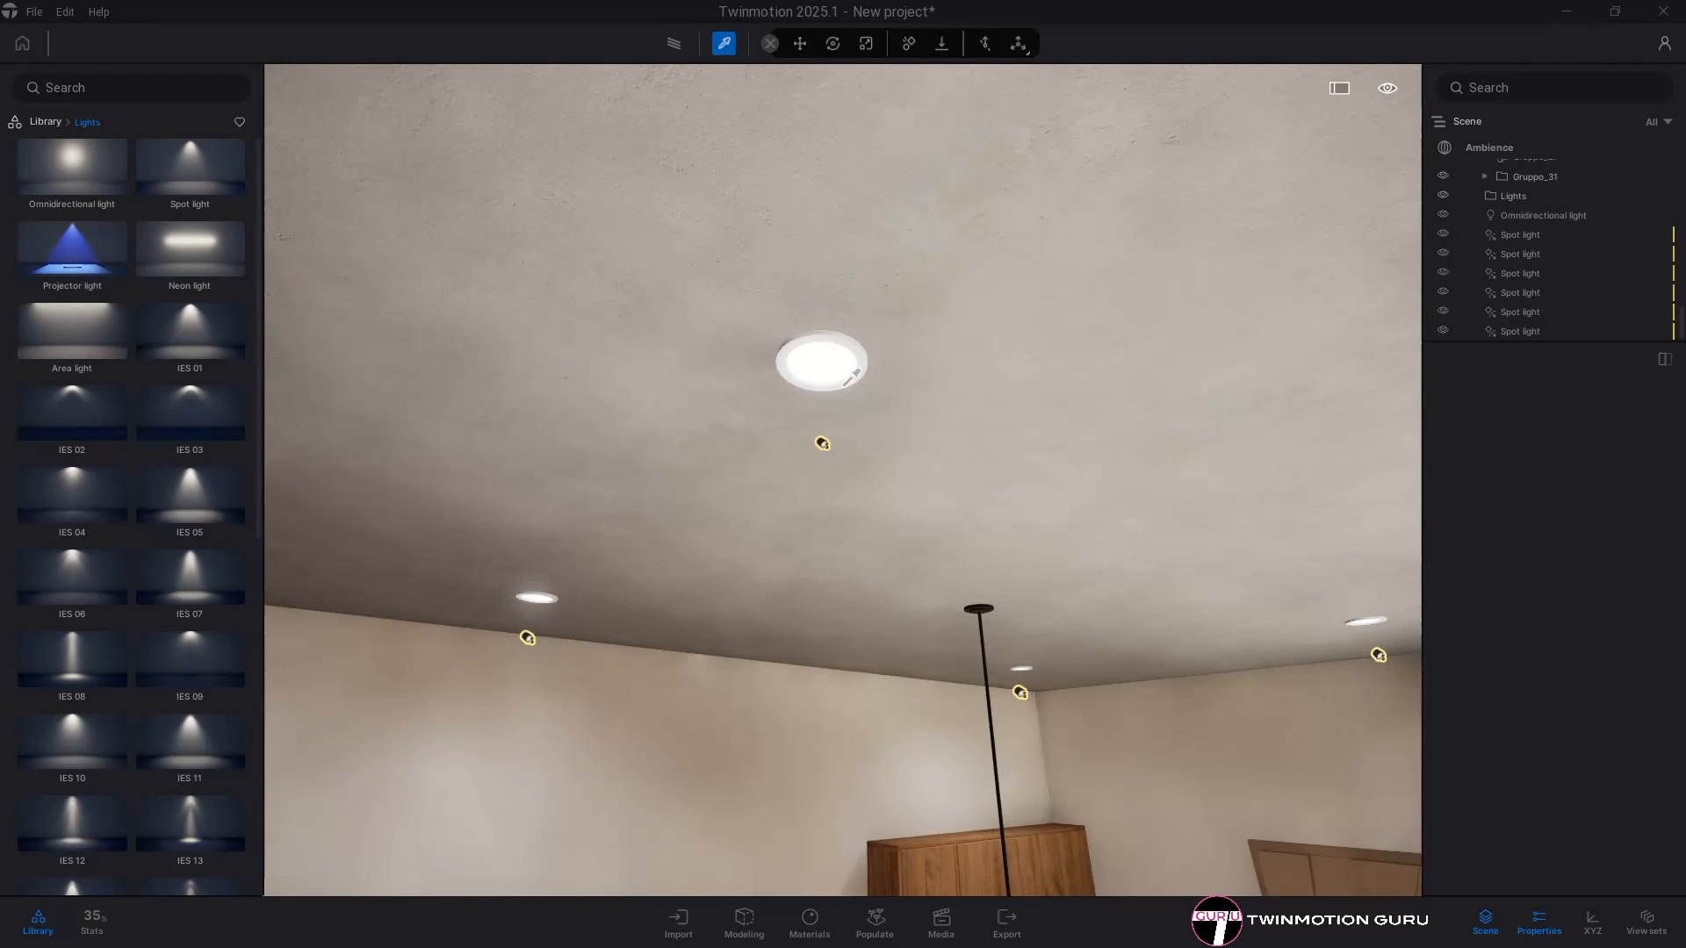
{"action": "scroll", "coordinate": [1540, 683], "scroll_direction": "down", "scroll_amount": 5}
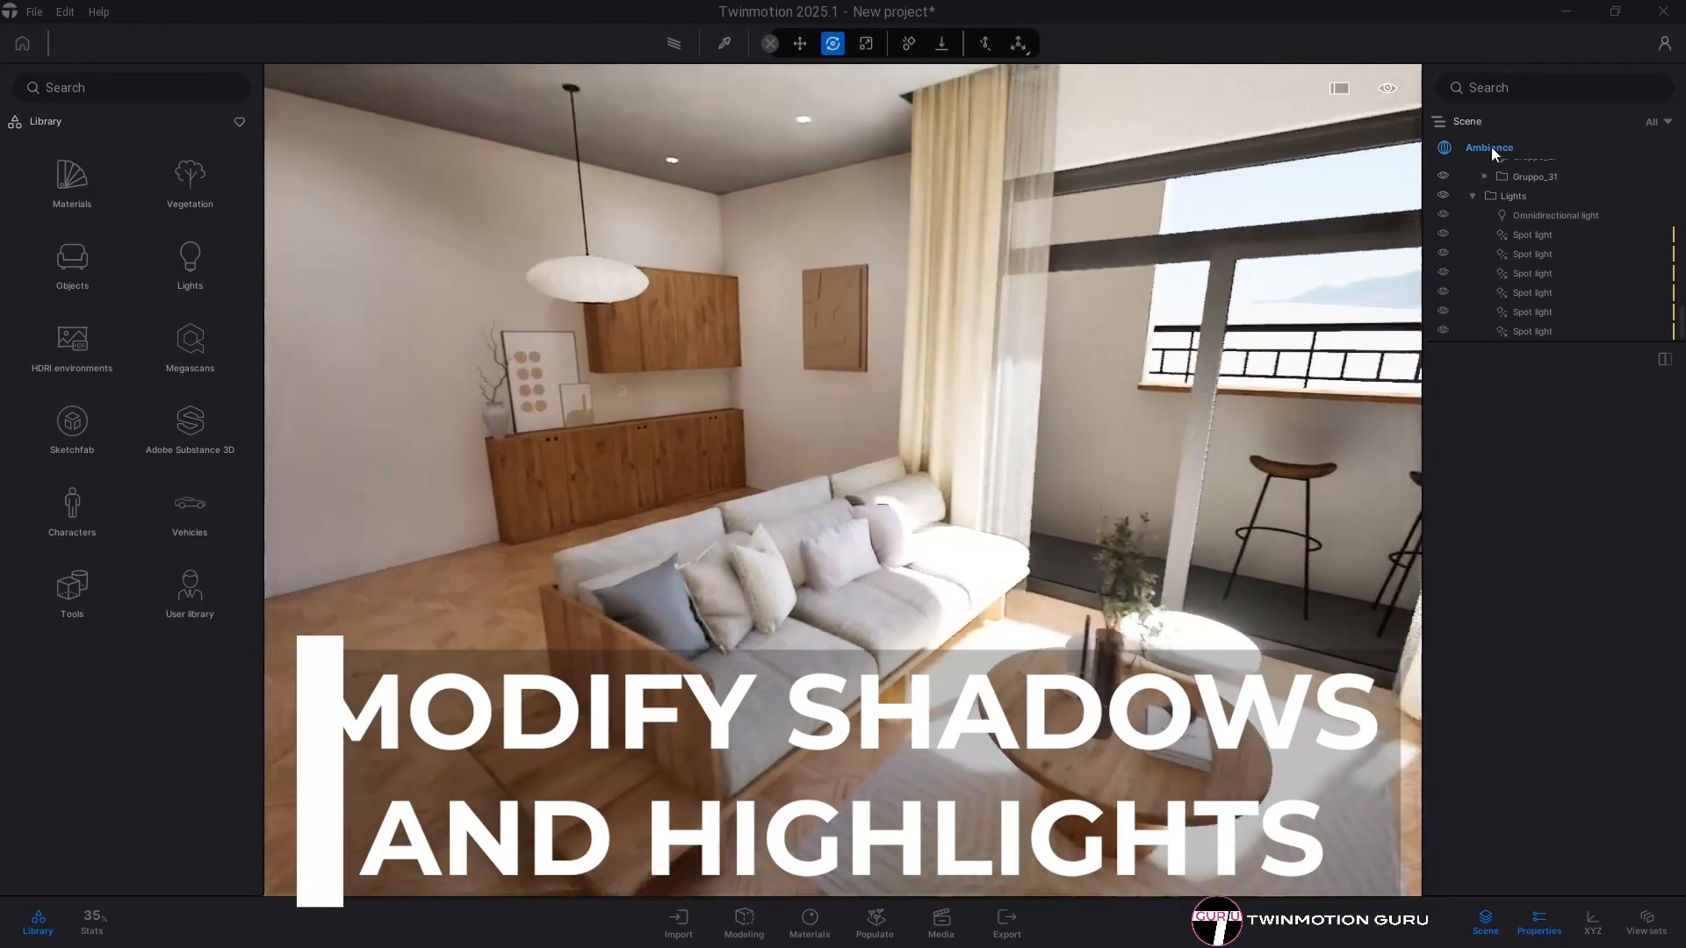
Step: In the Ambience camera settings, set the local exposure highlights to 0.51 and lower its shadows value
{"action": "left_click", "coordinate": [1491, 146]}
{"action": "left_click", "coordinate": [1523, 406]}
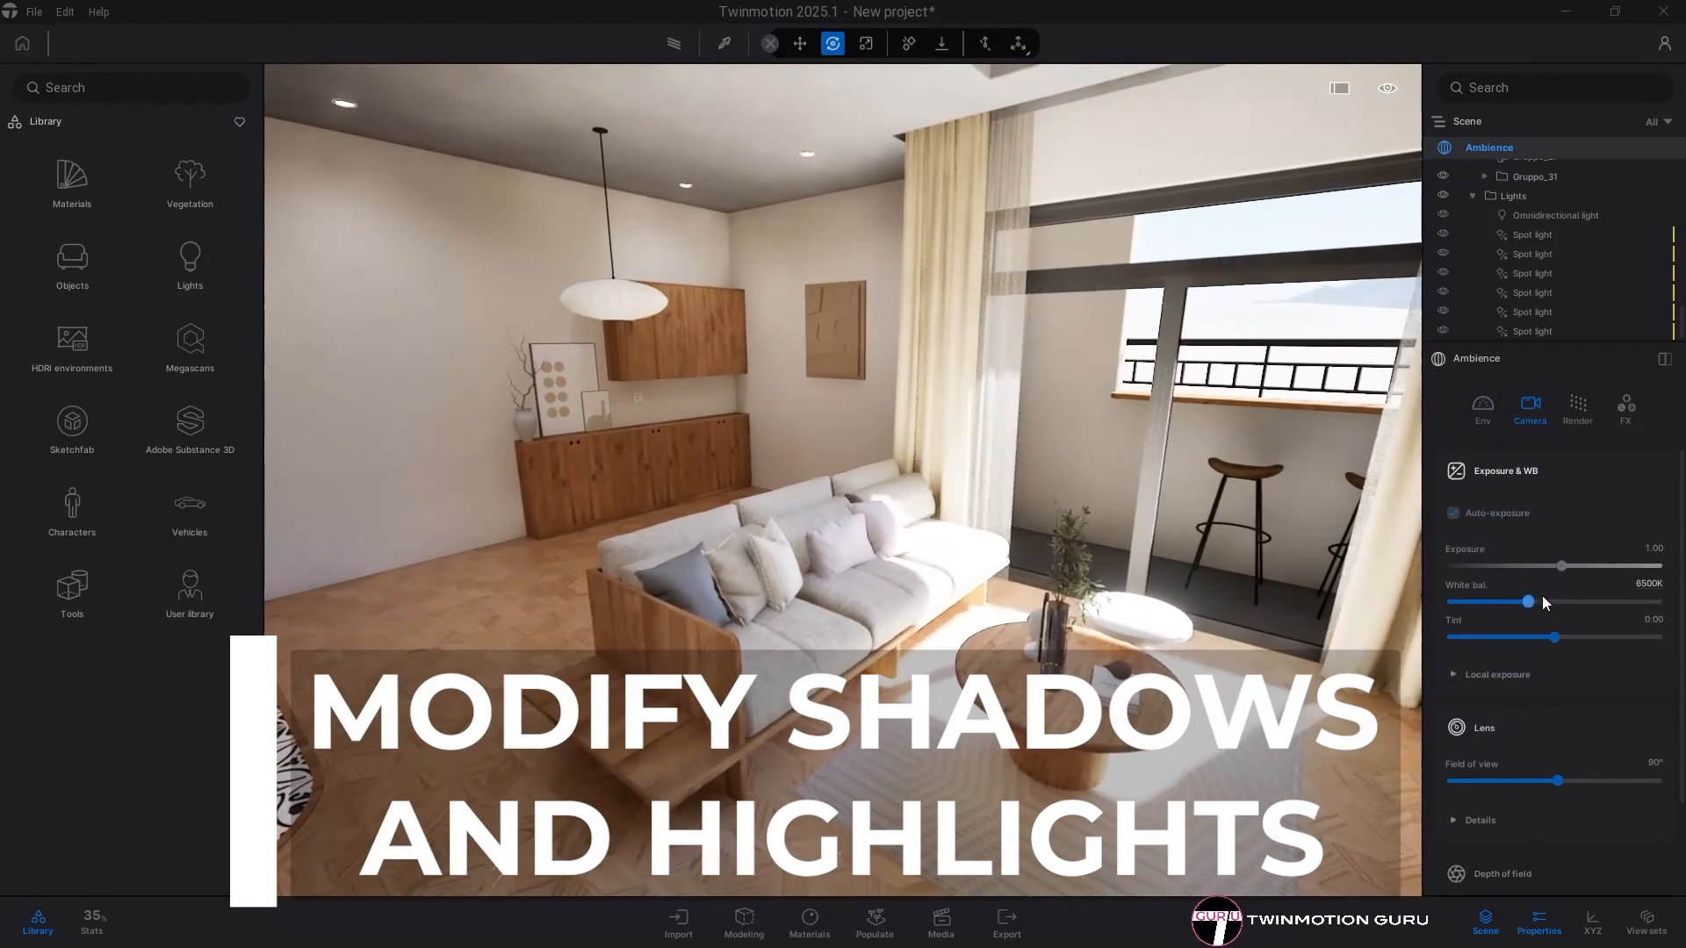
{"action": "left_click", "coordinate": [1510, 674]}
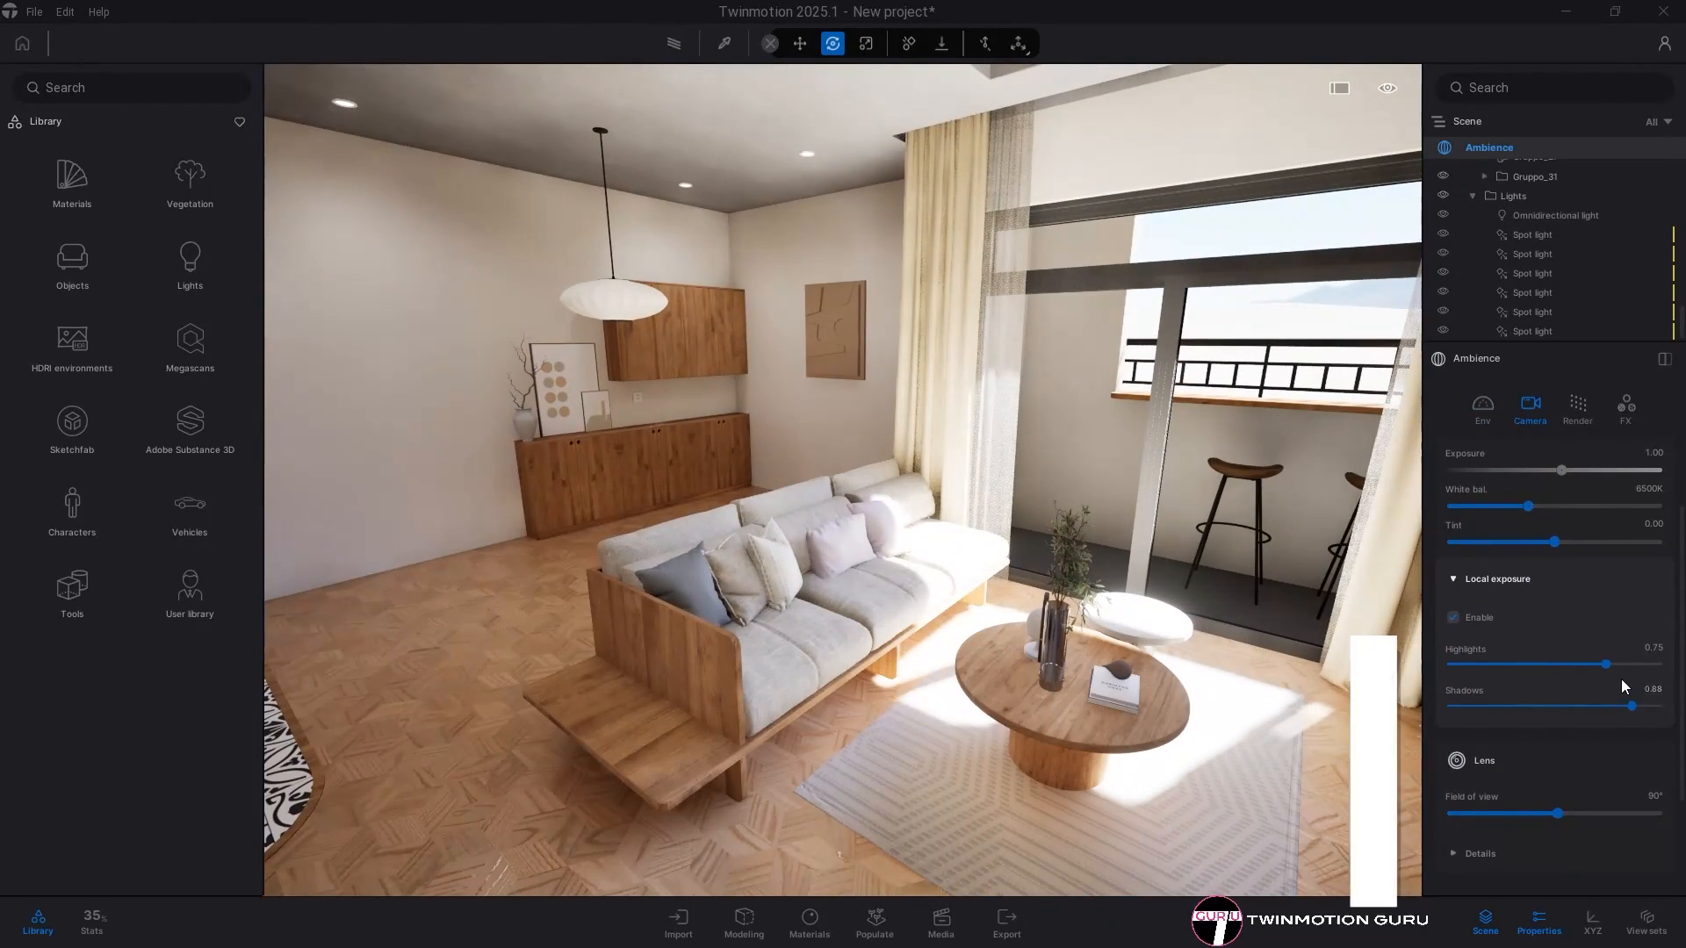
{"action": "left_click_drag", "start_coordinate": [1592, 666], "coordinate": [1557, 680]}
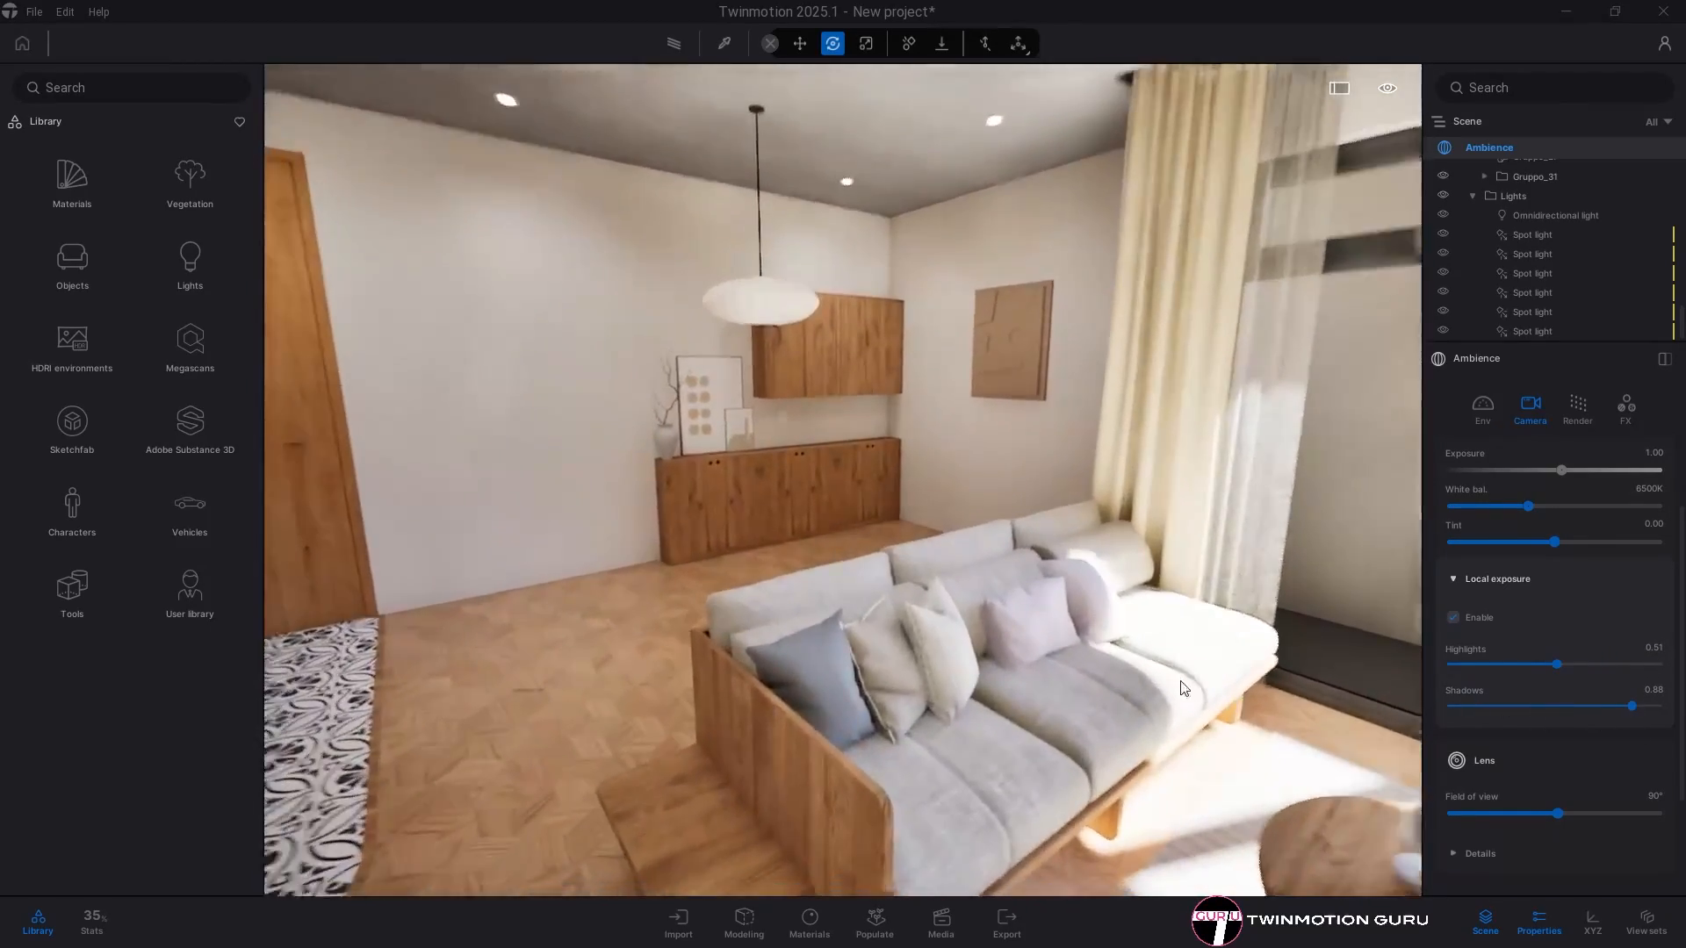
{"action": "key", "text": "s"}
{"action": "right_click_drag", "start_coordinate": [1180, 682], "coordinate": [1124, 663]}
{"action": "key", "text": "w"}
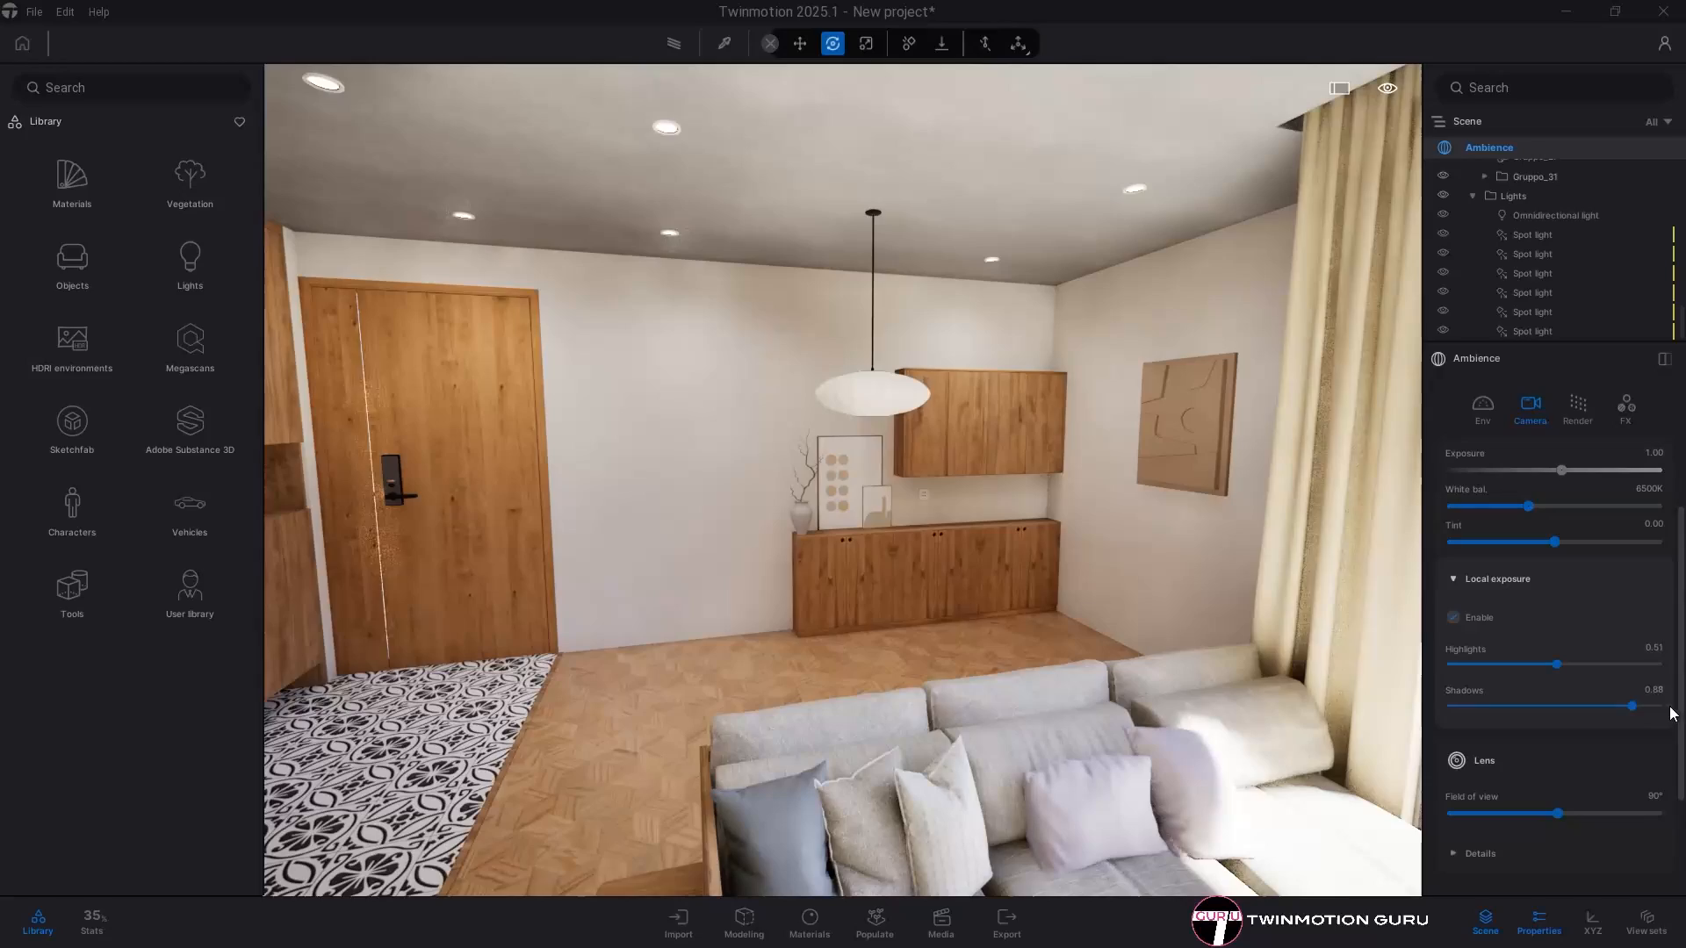
{"action": "left_click_drag", "start_coordinate": [1631, 707], "coordinate": [1569, 707]}
{"action": "key", "text": "w"}
{"action": "mouse_move", "coordinate": [1195, 685]}
{"action": "right_mouse_down"}
{"action": "mouse_move", "coordinate": [1141, 680]}
{"action": "mouse_move", "coordinate": [1167, 680]}
{"action": "right_mouse_up"}
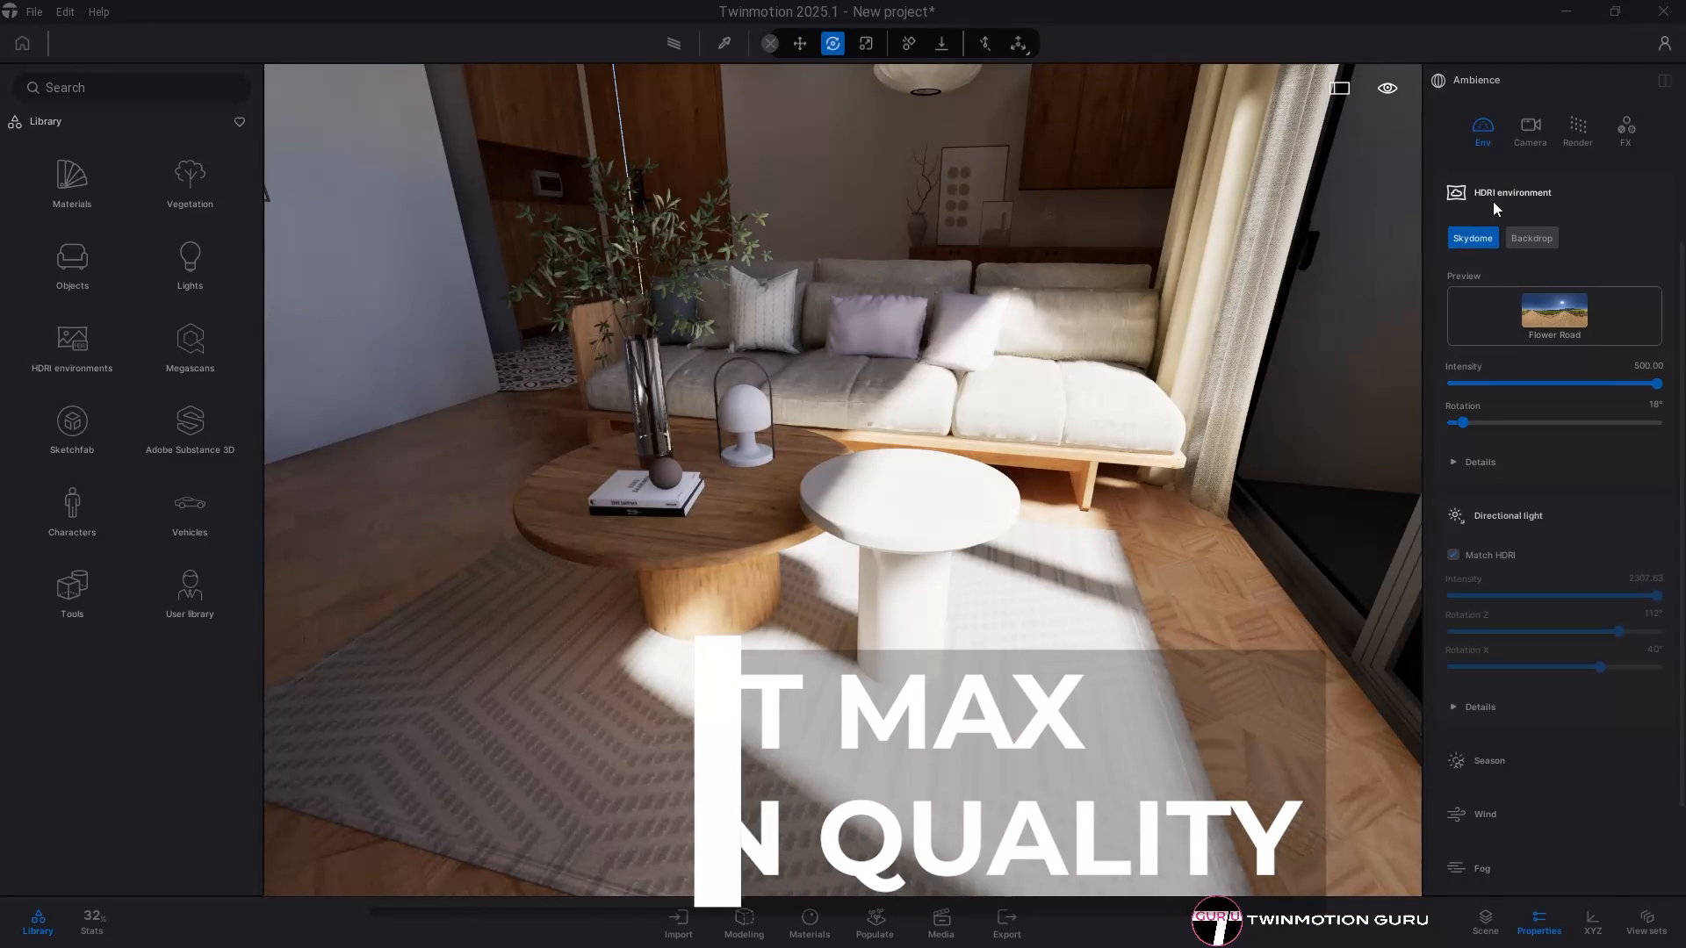
Step: In the render settings, switch shadows to Accurate and set the Lumen reflection quality to 10 and bounce count to 8
{"action": "left_click", "coordinate": [1576, 141]}
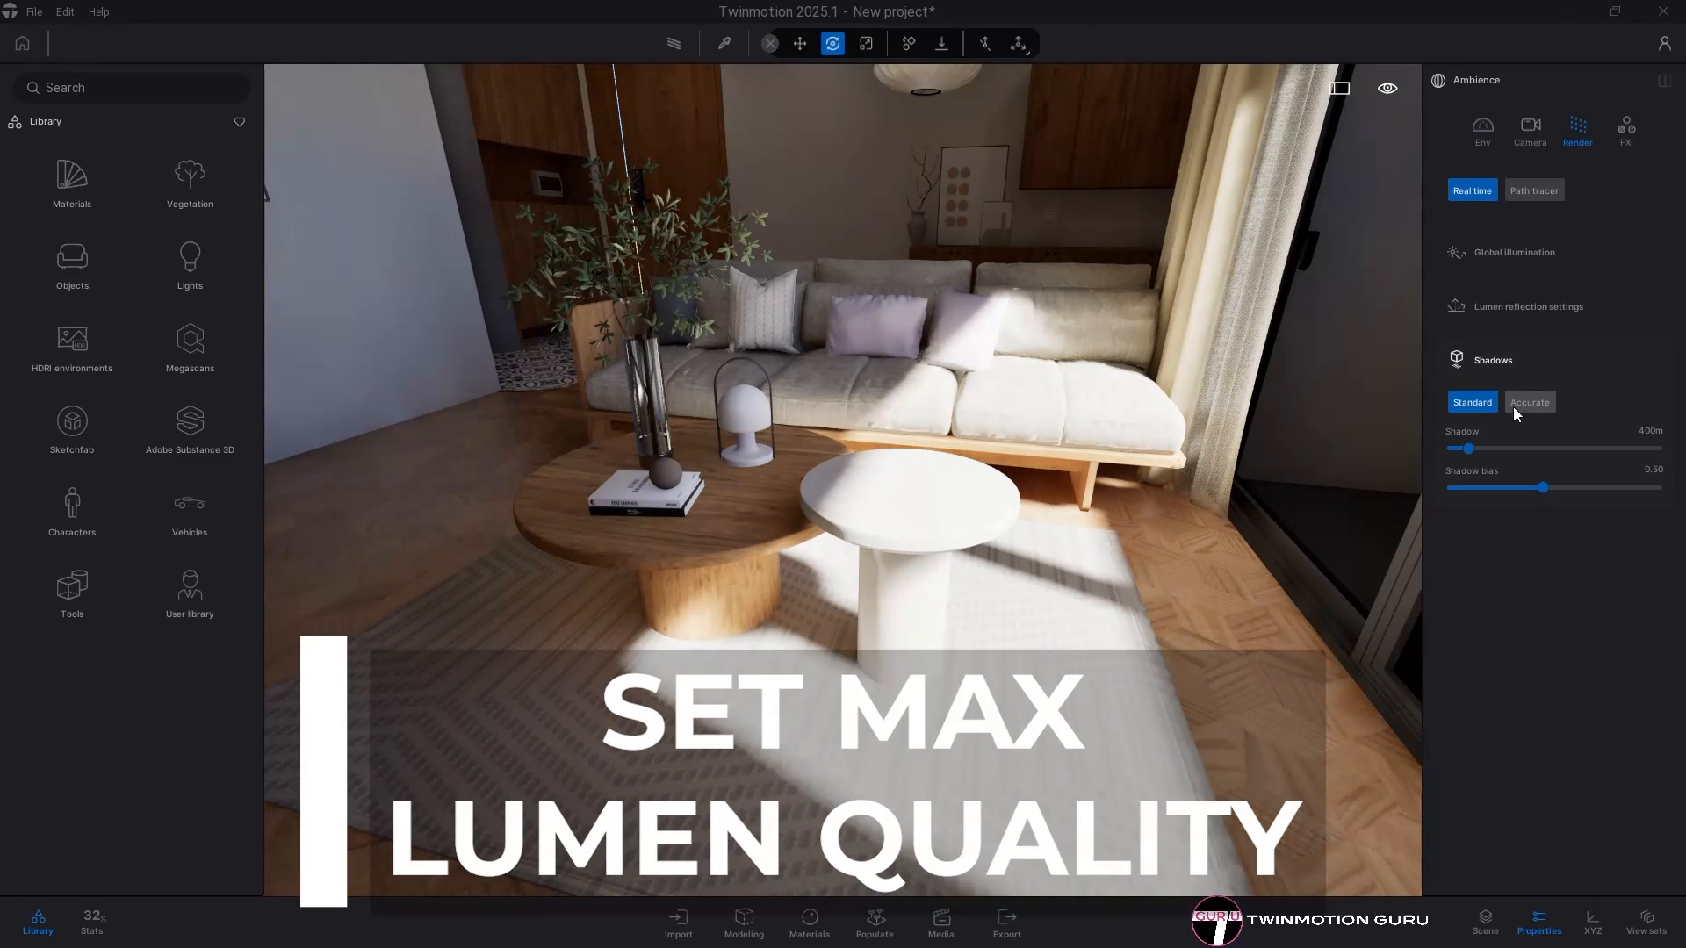
{"action": "left_click", "coordinate": [1529, 400]}
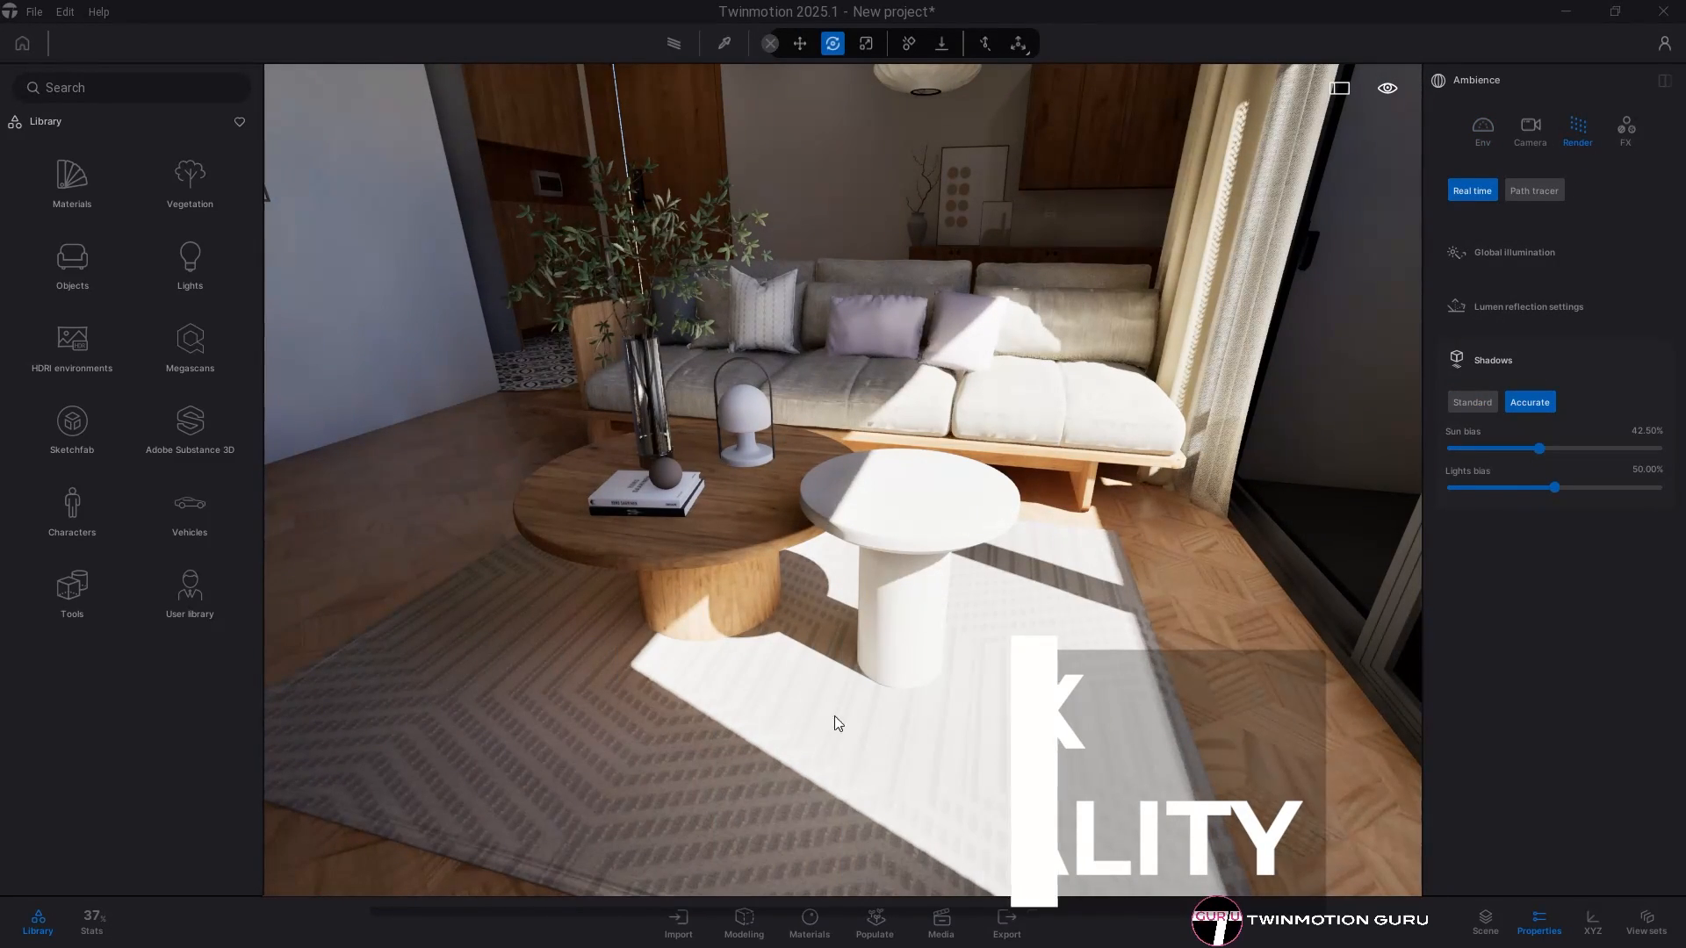
{"action": "left_click", "coordinate": [1503, 303]}
{"action": "left_click_drag", "start_coordinate": [1490, 419], "coordinate": [1656, 417]}
{"action": "left_click_drag", "start_coordinate": [1483, 457], "coordinate": [1664, 456]}
Step: Raise the Lumen scene detail past the slider's 4.0 limit, trying 10 and 20 and ending at 50
{"action": "left_click", "coordinate": [1542, 257]}
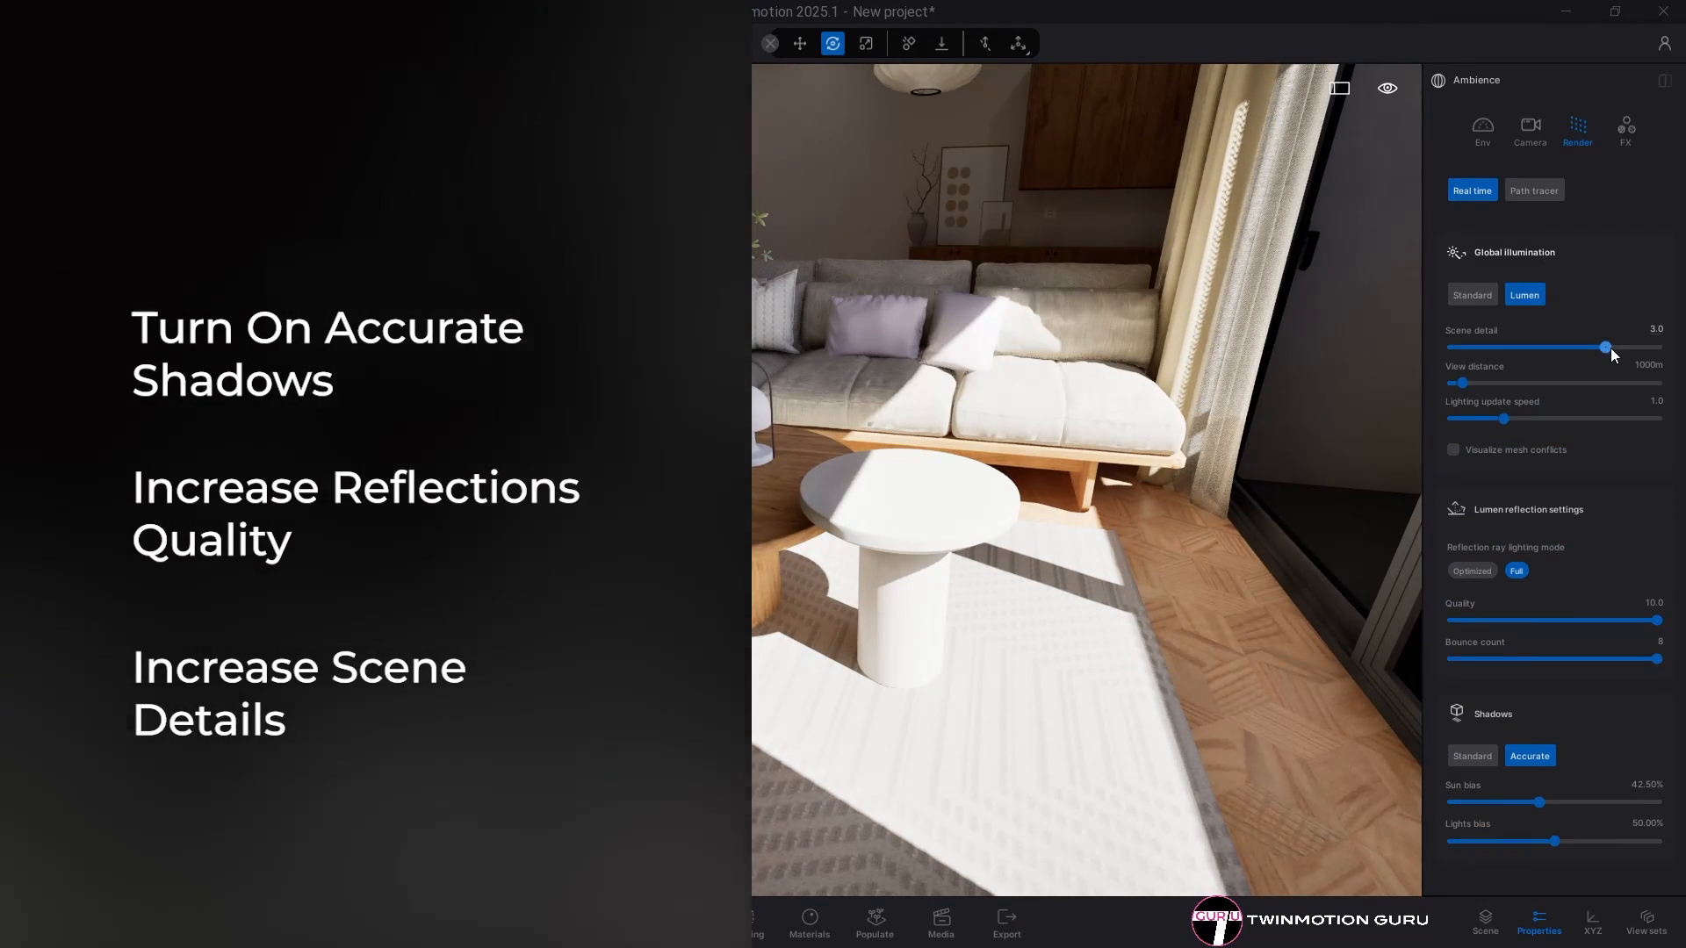
{"action": "left_click_drag", "start_coordinate": [1608, 348], "coordinate": [1657, 348]}
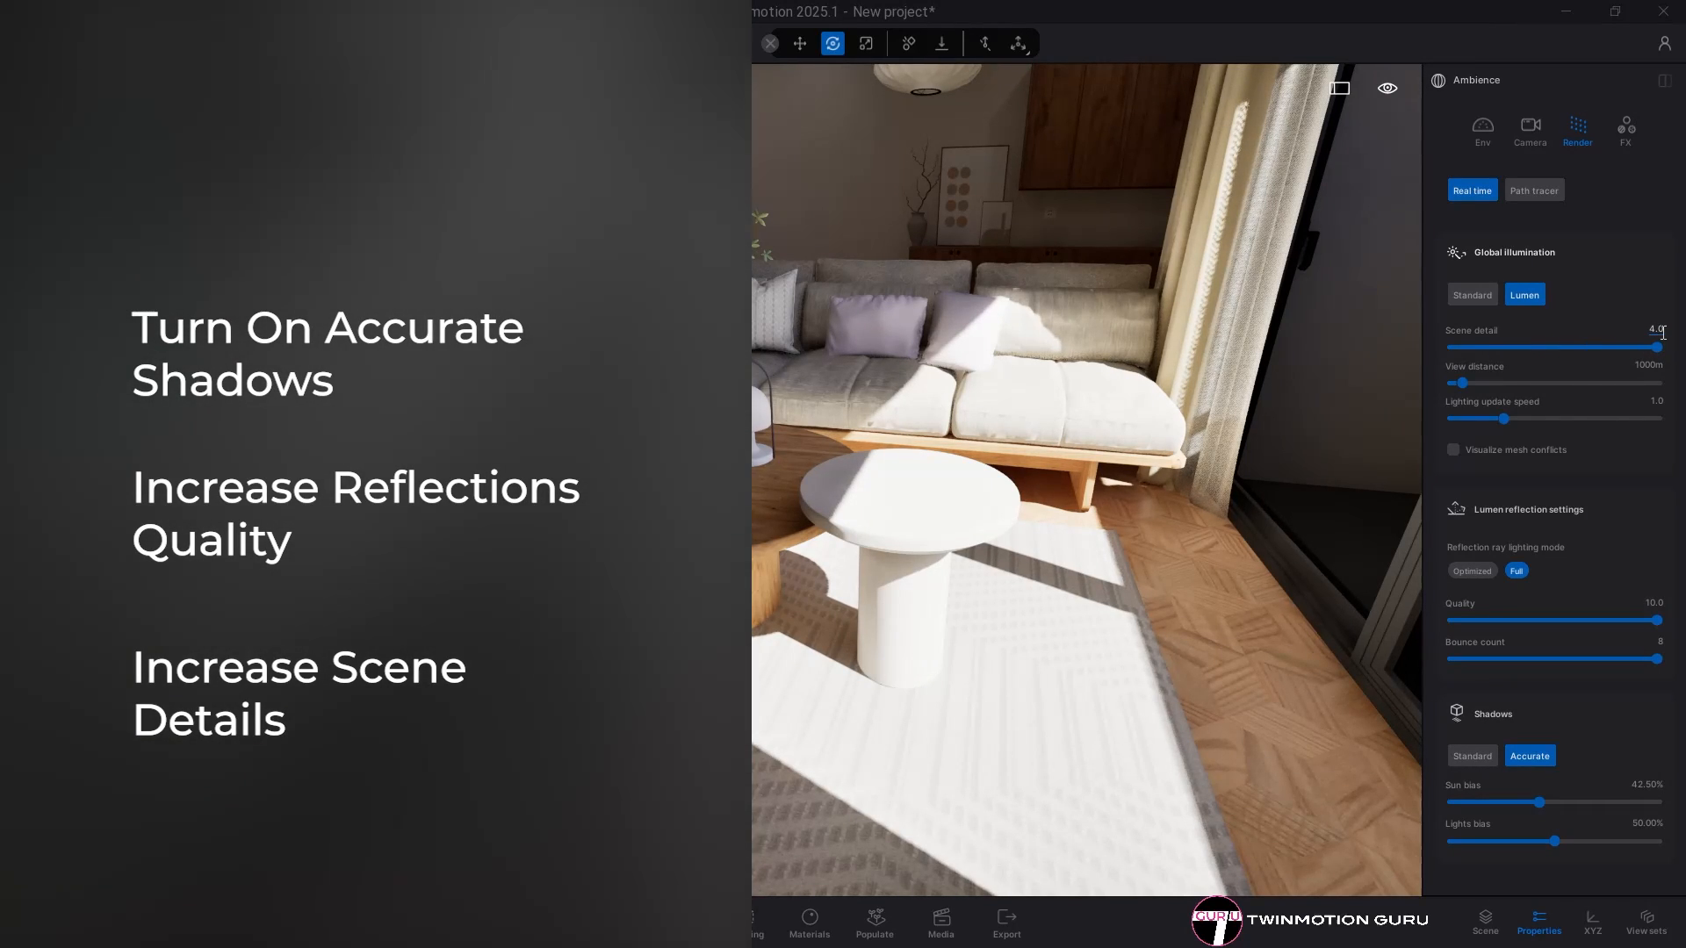
{"action": "left_click", "coordinate": [1663, 333]}
{"action": "type", "text": "10"}
{"action": "key", "text": "Return"}
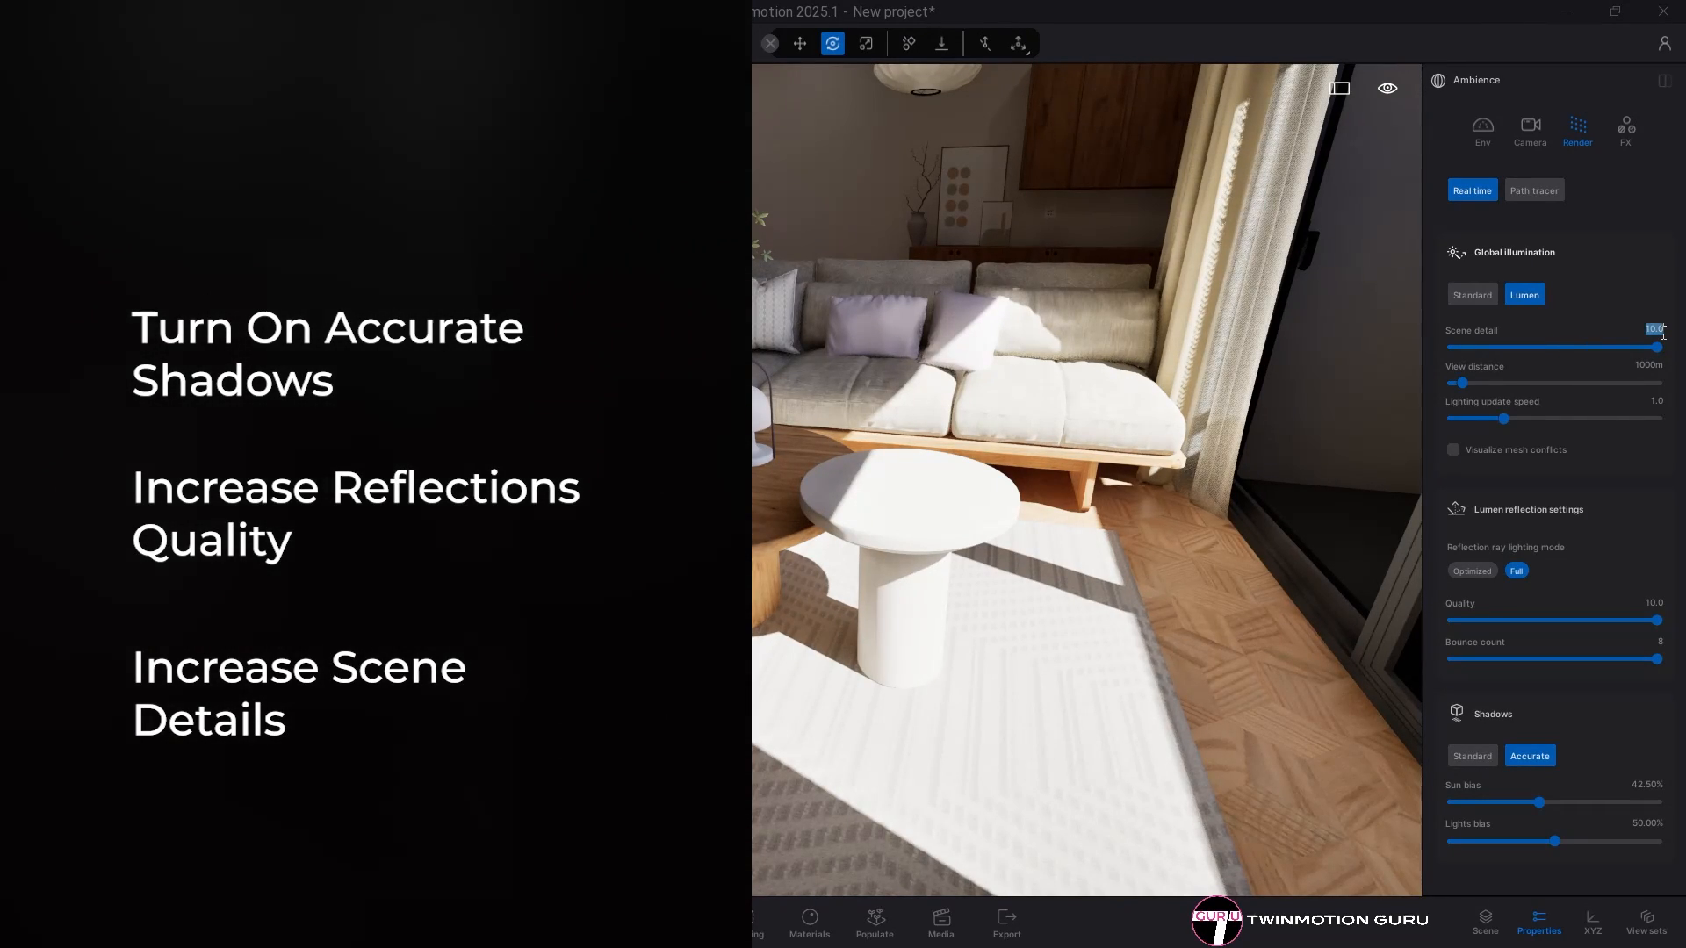
{"action": "type", "text": "70"}
{"action": "key", "text": "Return"}
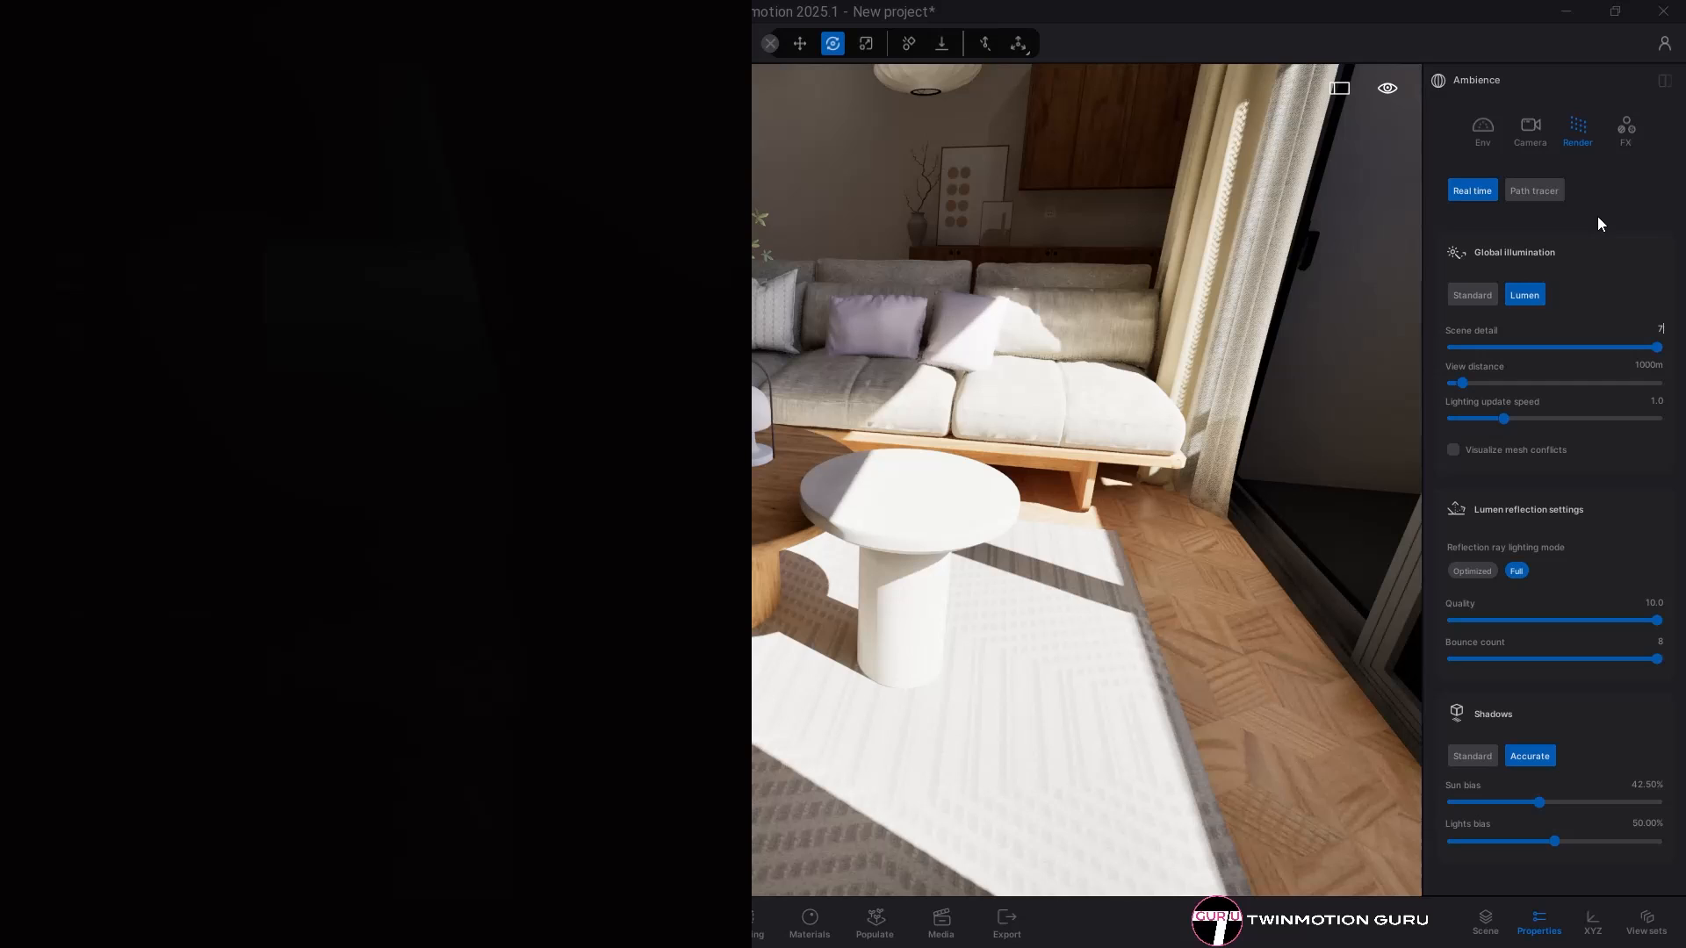
{"action": "key", "text": "Return"}
{"action": "type", "text": "20"}
{"action": "key", "text": "Return"}
{"action": "type", "text": "50"}
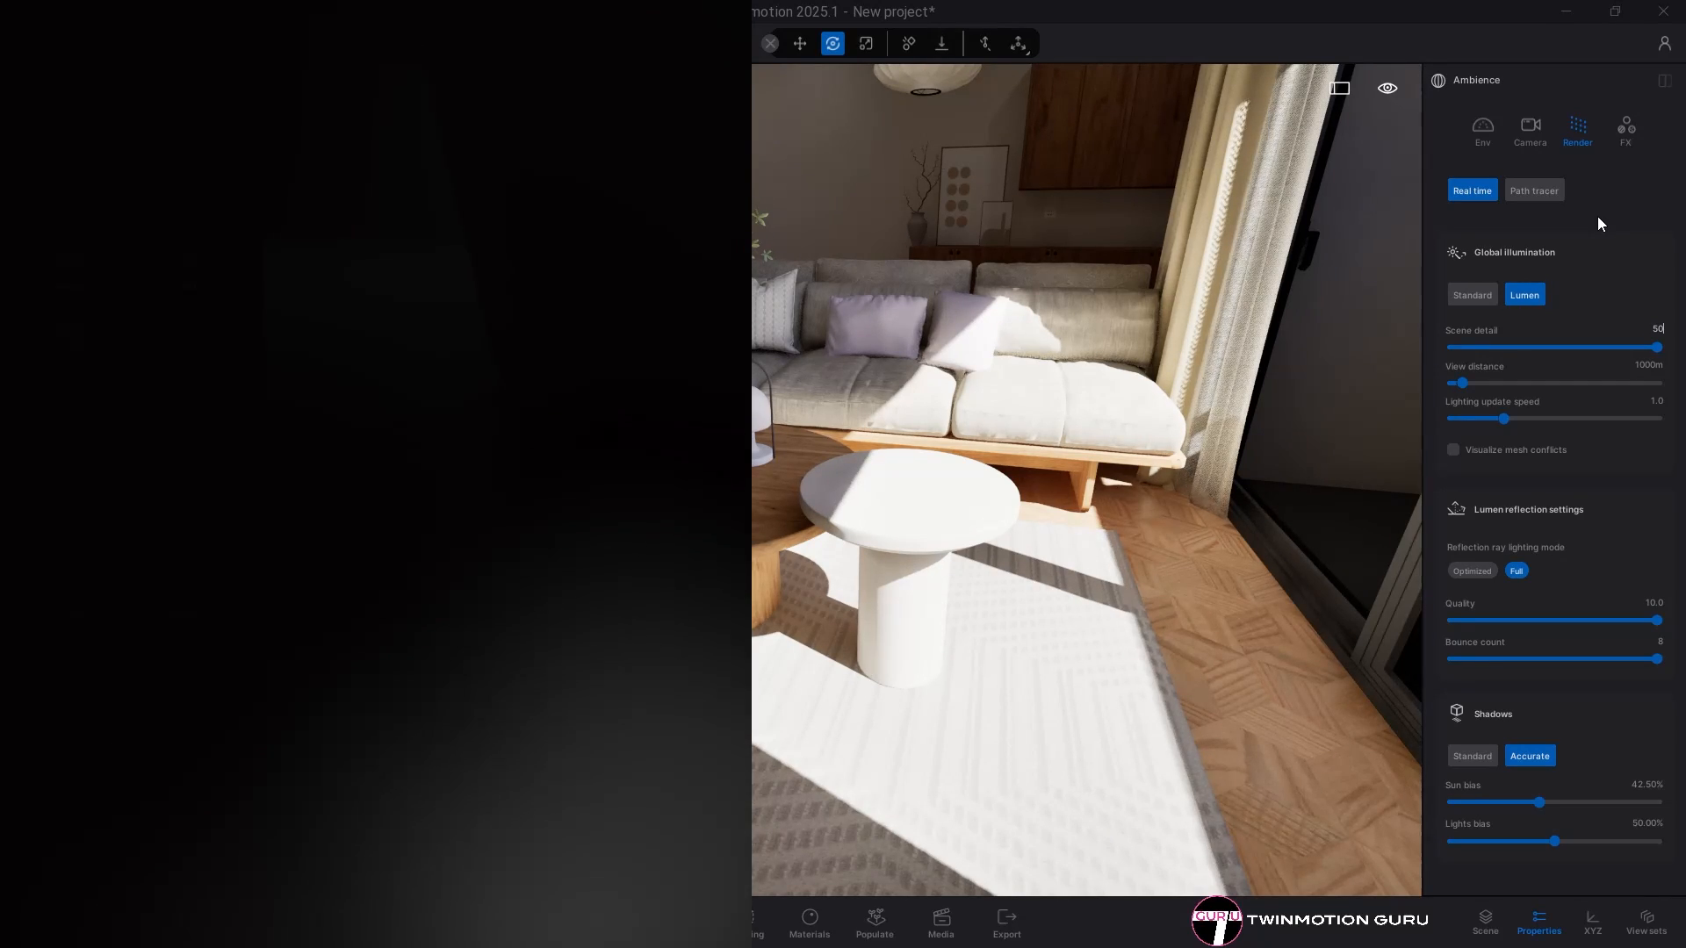
{"action": "key", "text": "Return"}
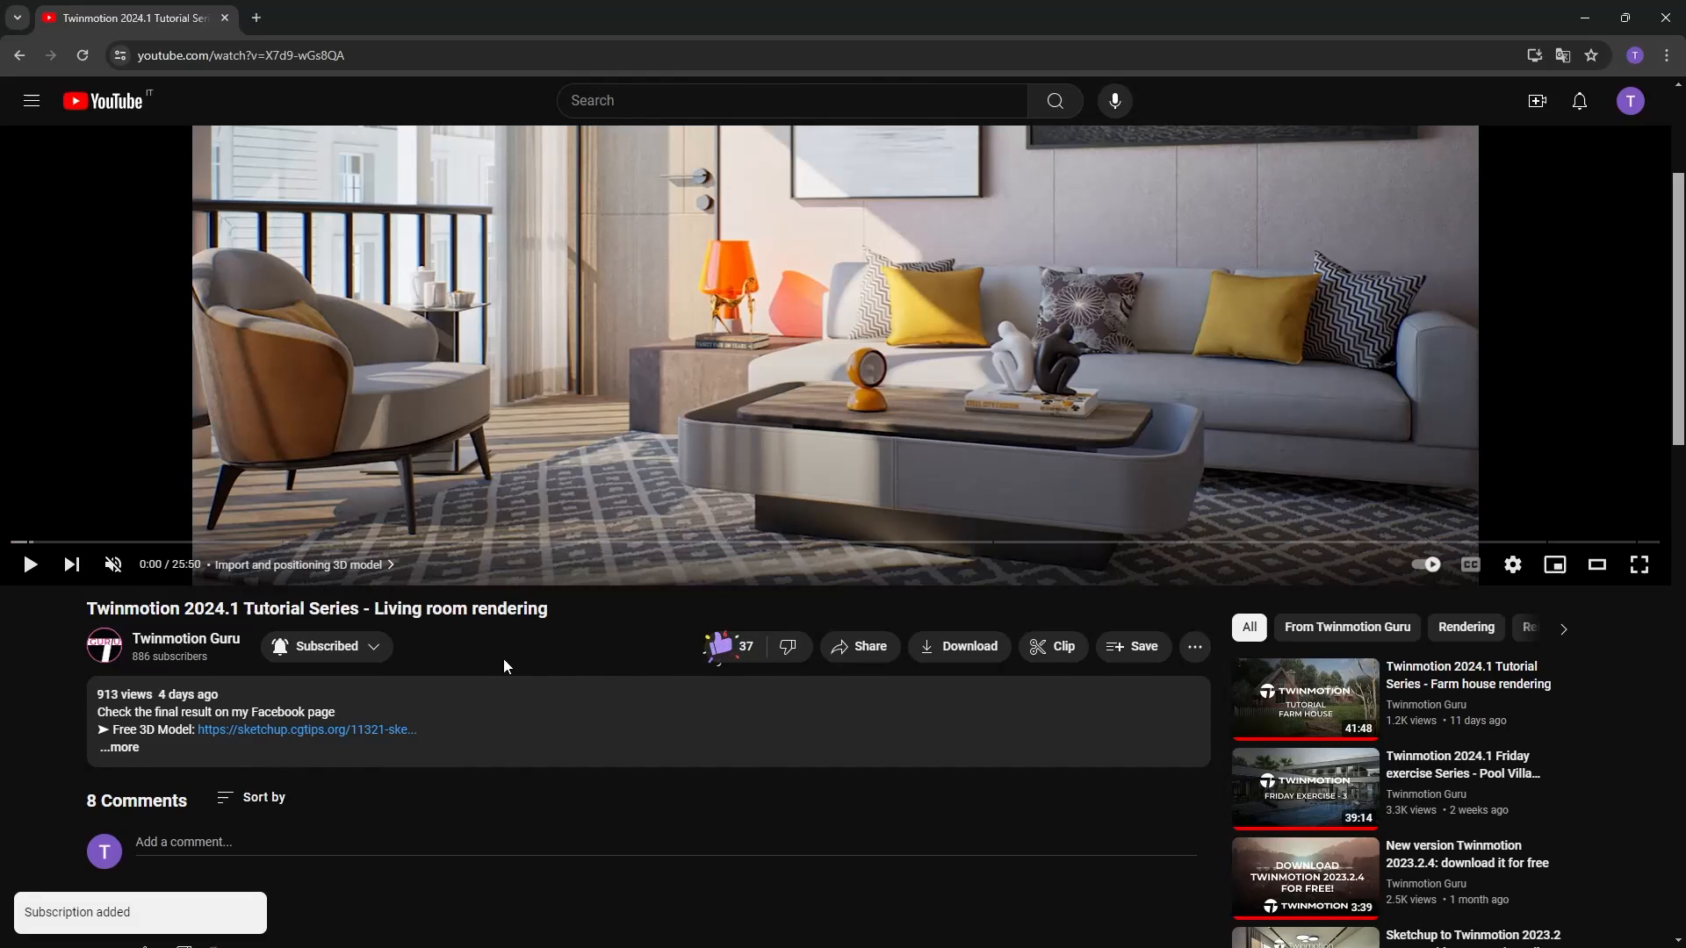
Step: Switch to the YouTube page of the Twinmotion living room tutorial and start a comment
{"action": "scroll", "coordinate": [503, 657], "scroll_direction": "down", "scroll_amount": 3}
{"action": "left_click", "coordinate": [186, 580]}
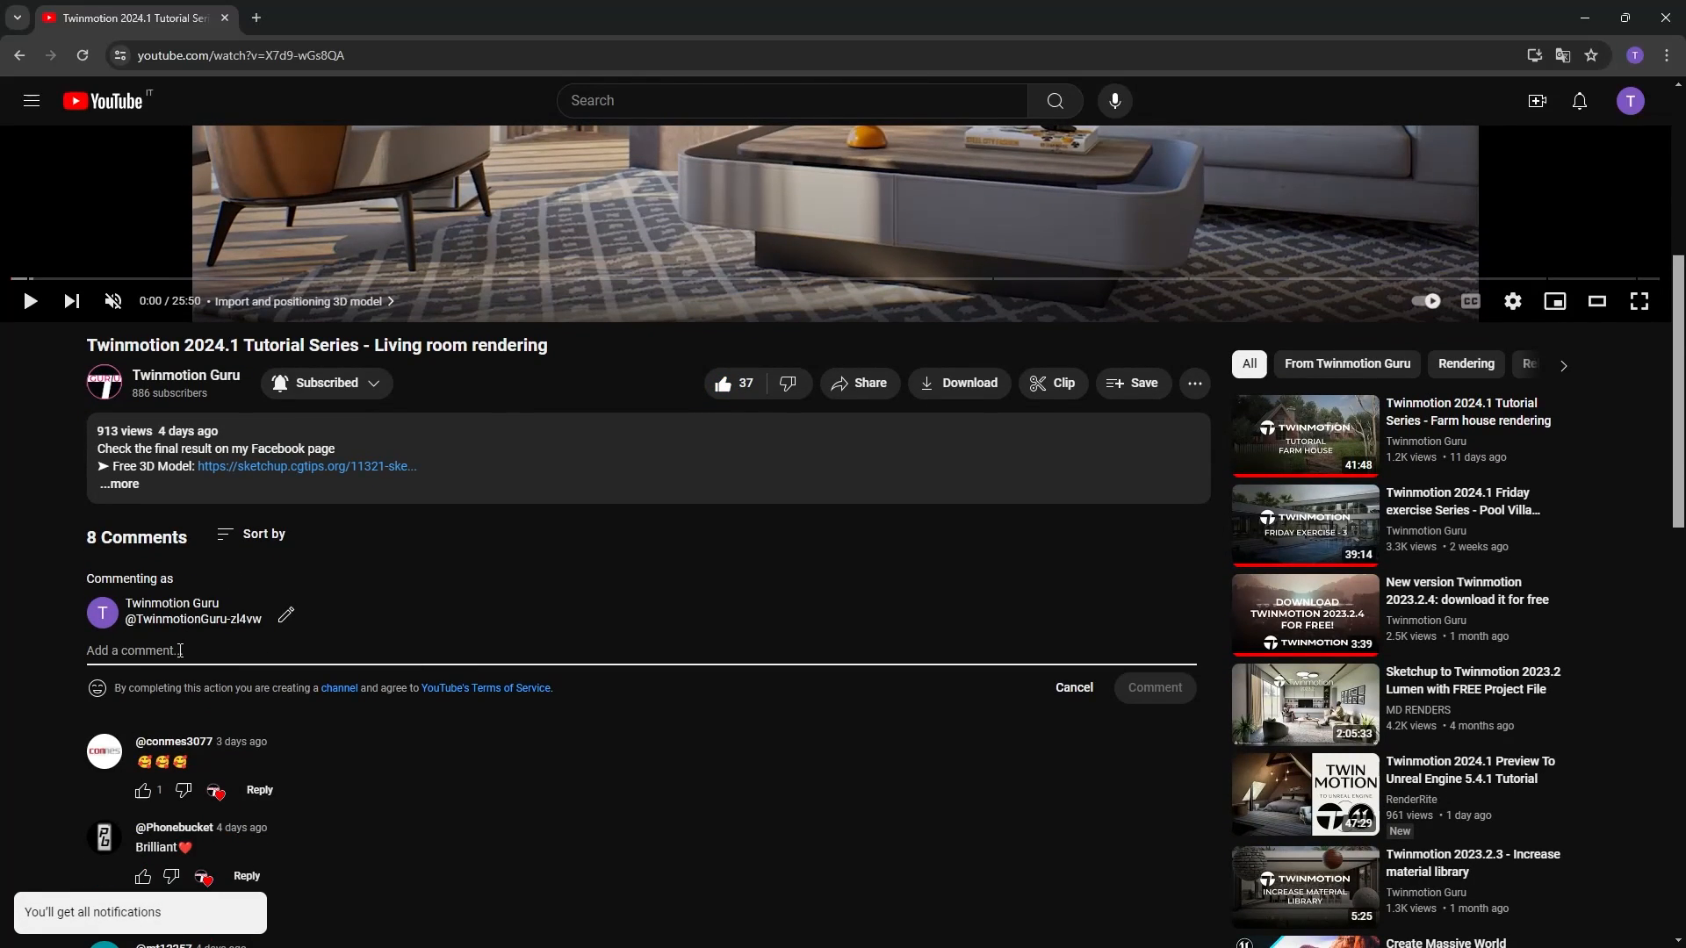